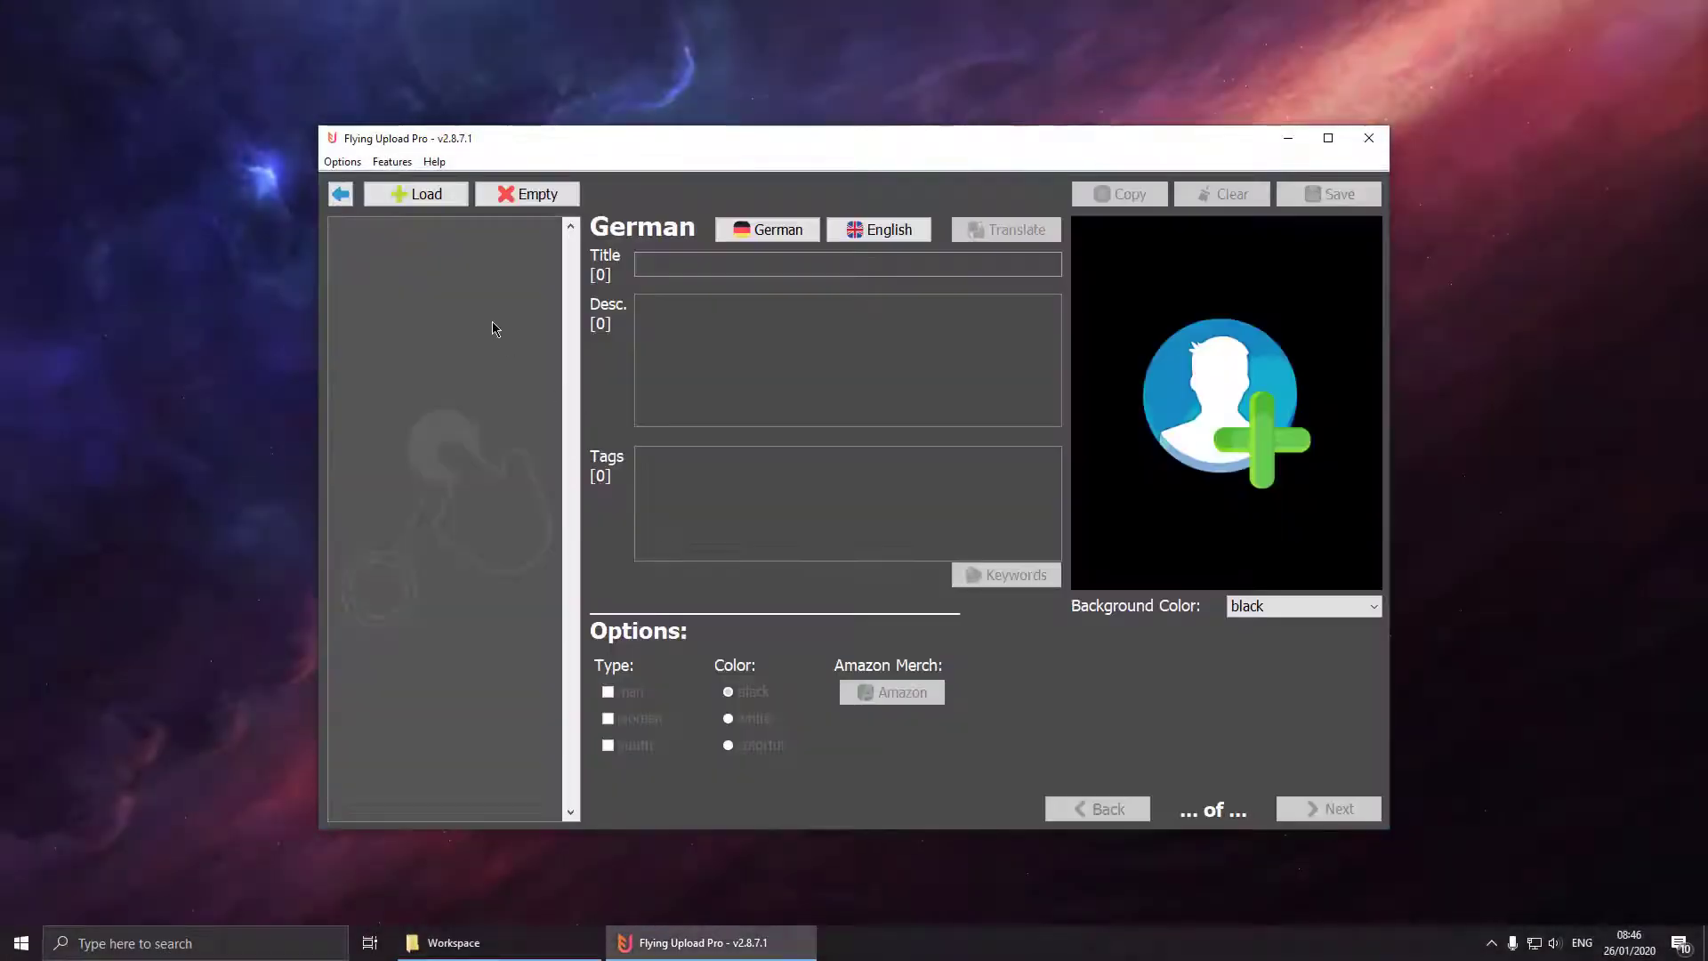
Step: Load the Workspace design images and delete the two pink Motocross files from the list
click(423, 196)
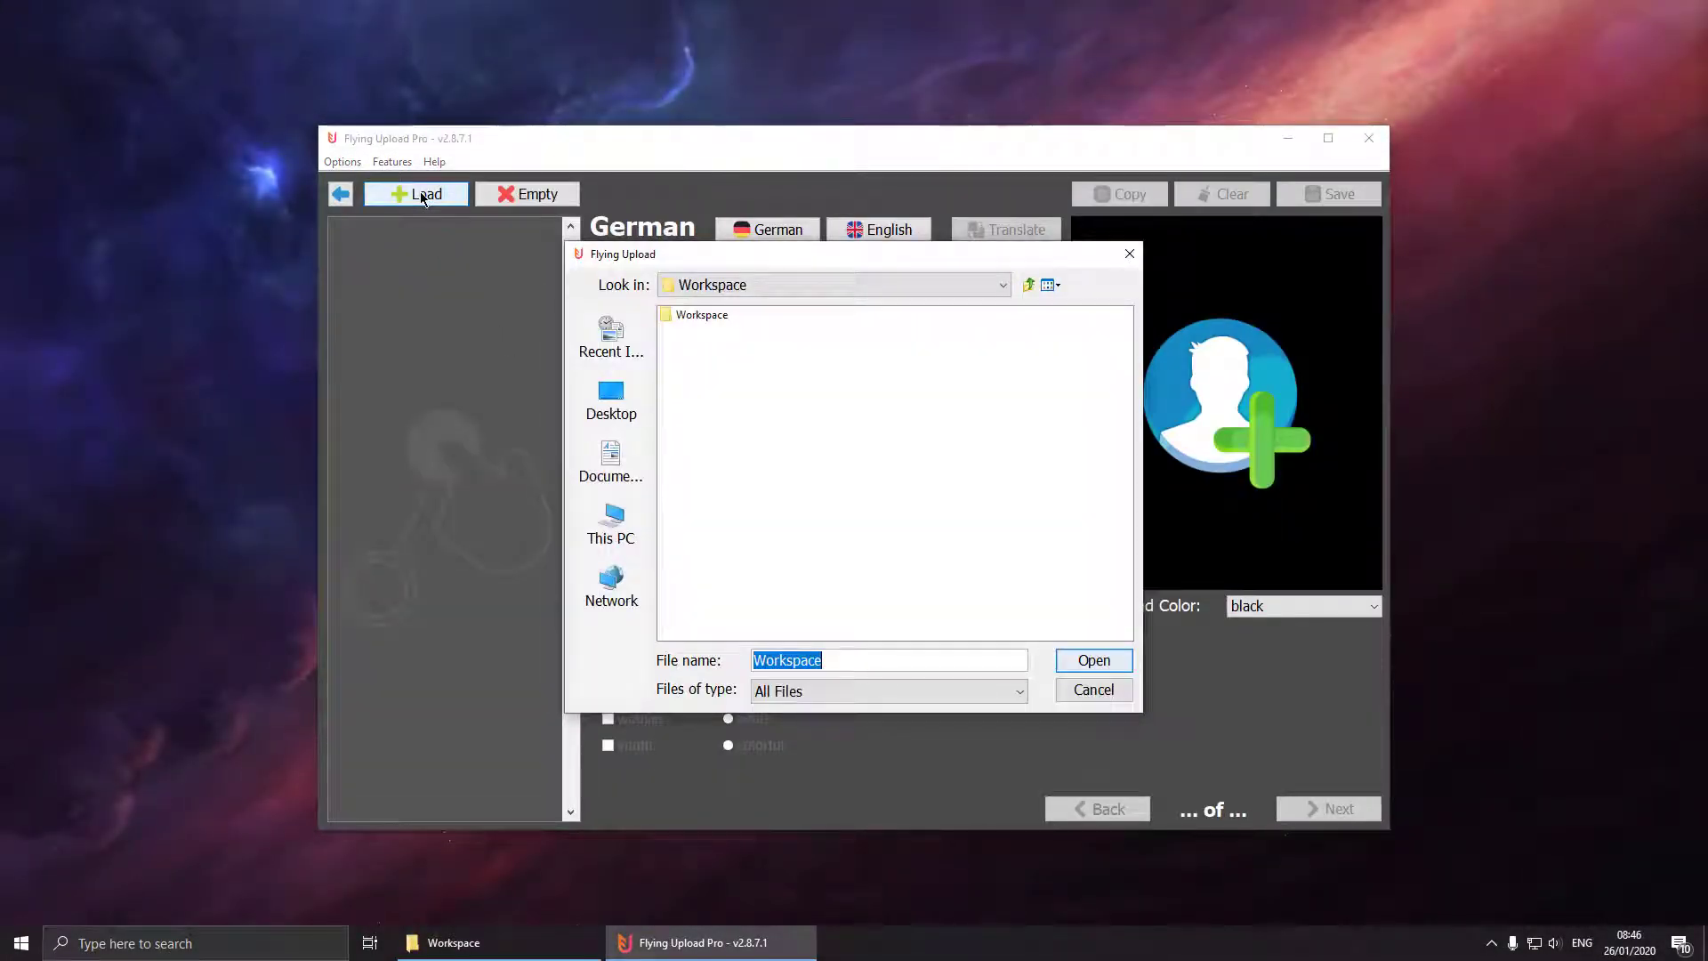
key(Return)
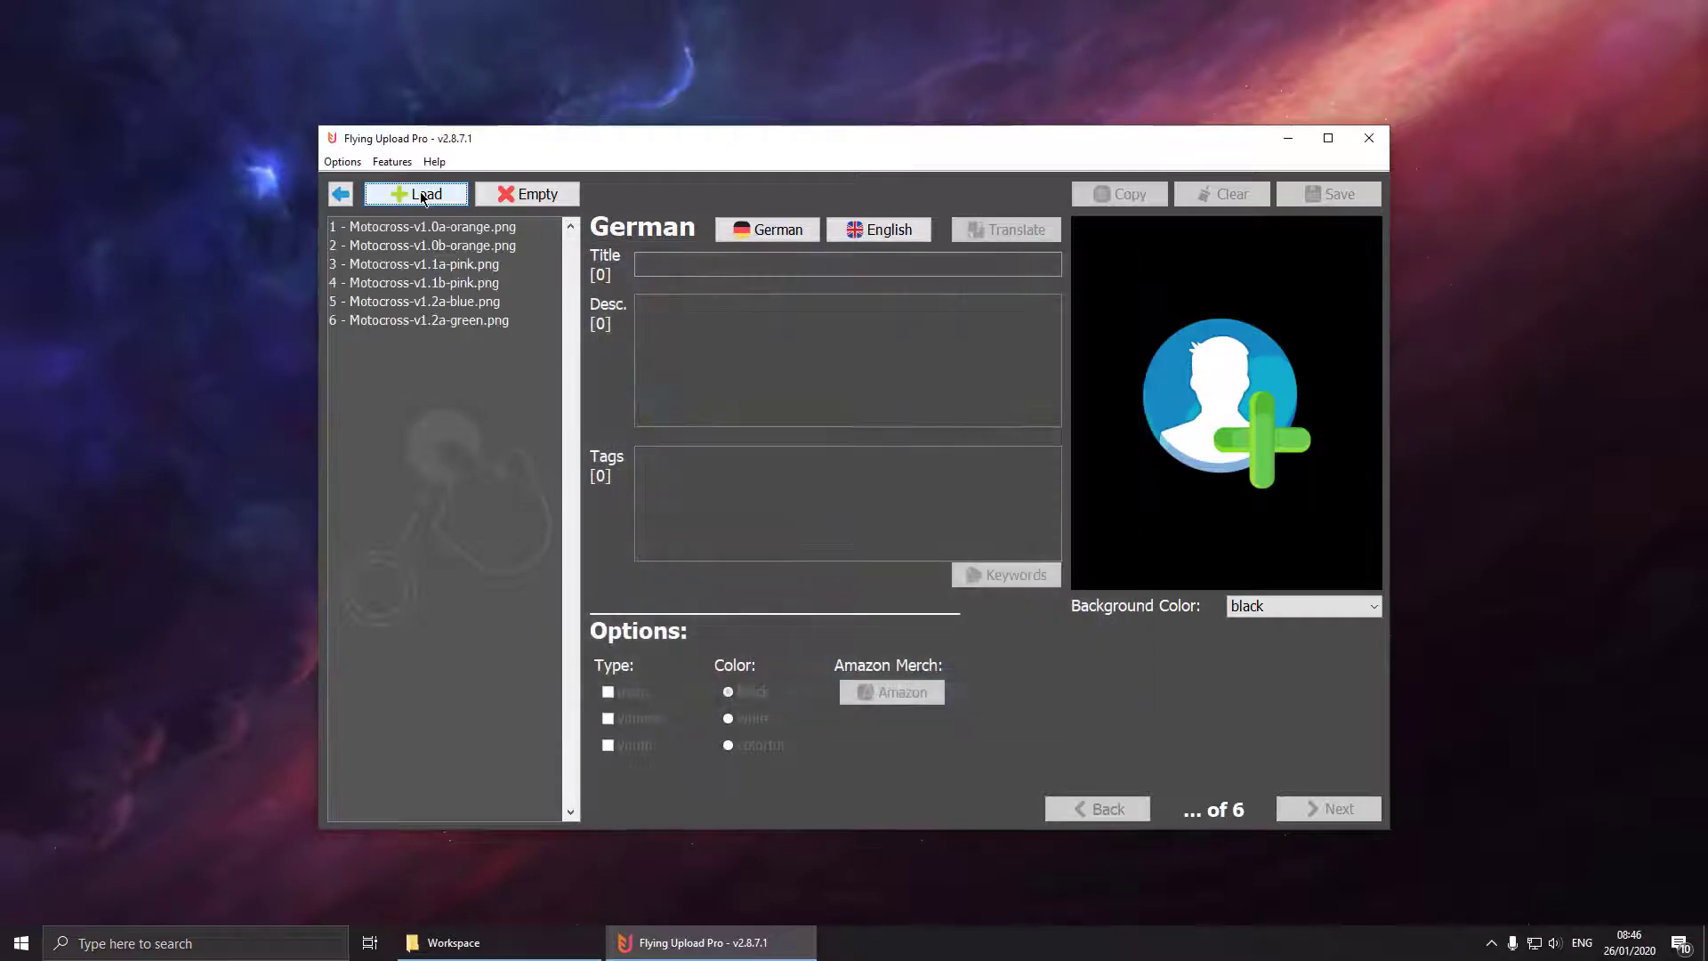
click(428, 266)
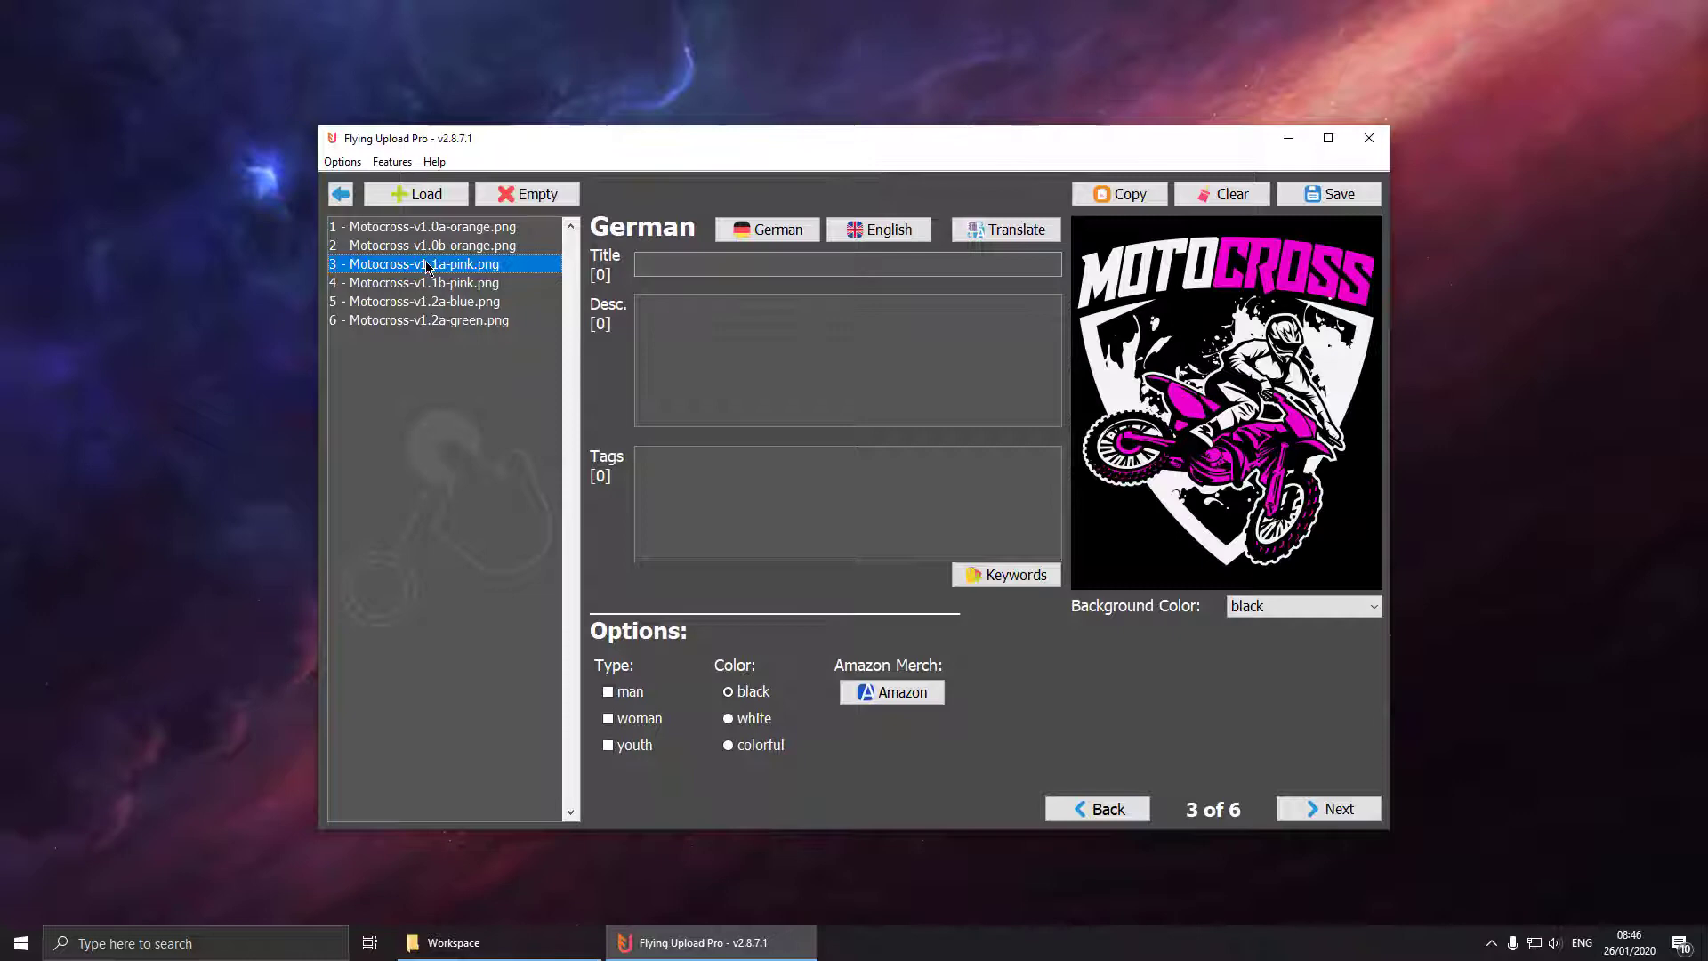
key(Delete)
key(Delete)
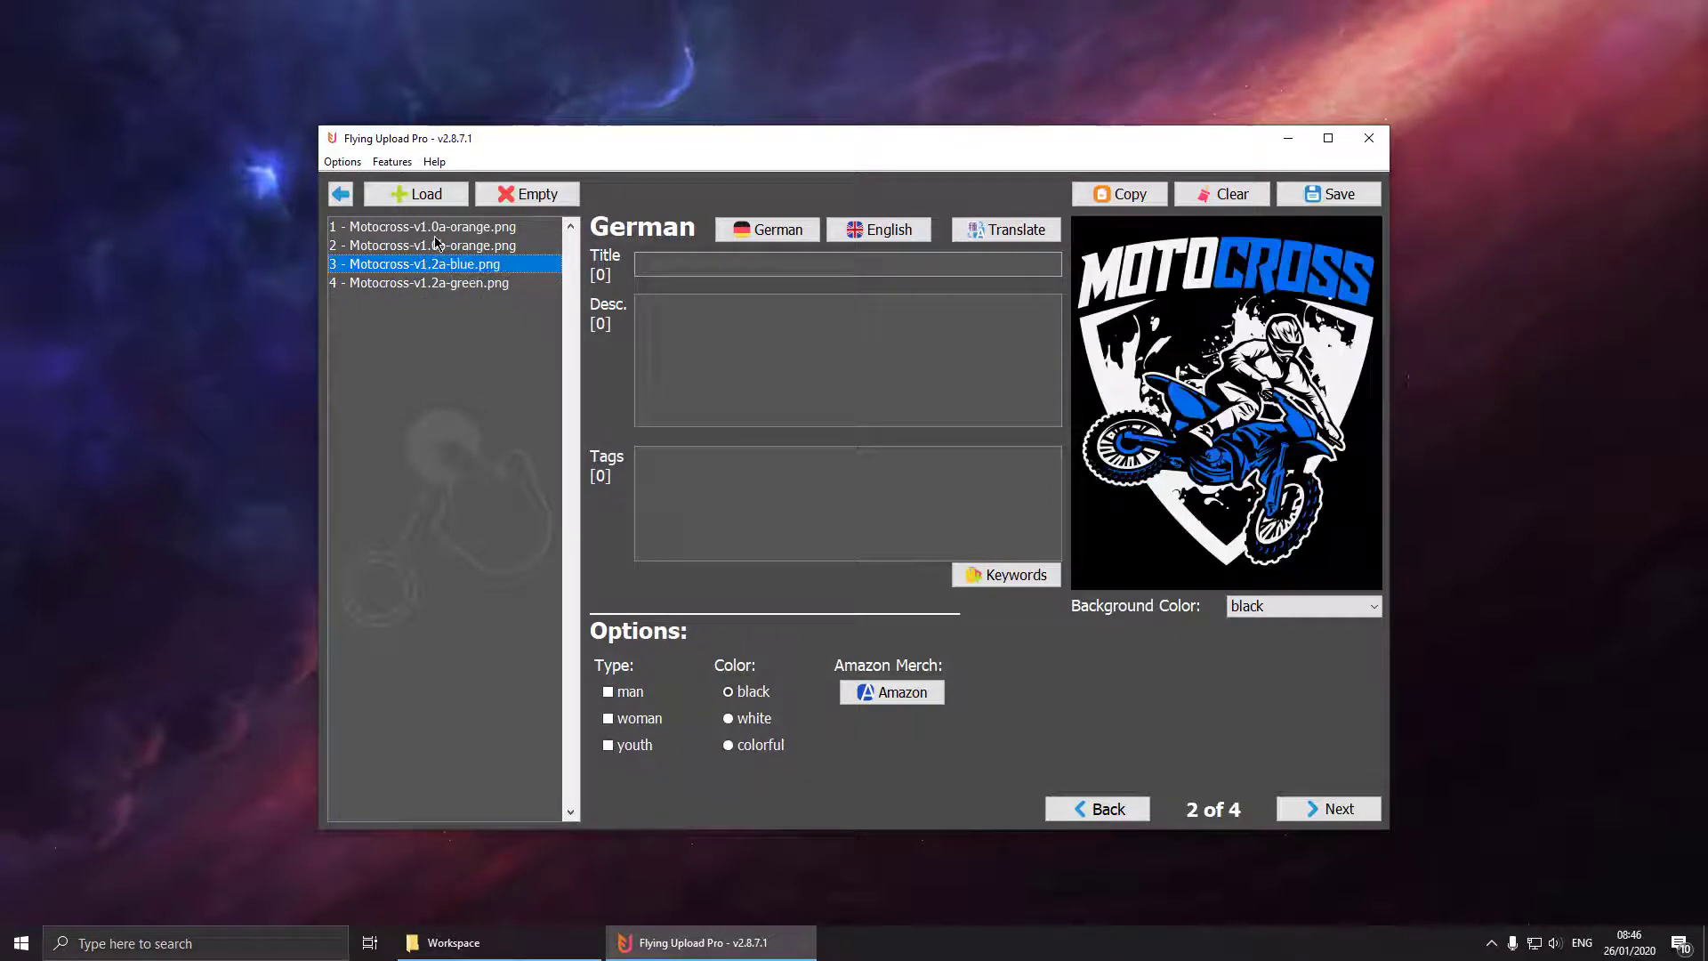
click(436, 245)
key(Delete)
Step: Empty the file list and drag all six Motocross PNGs from the Workspace folder into it
click(504, 194)
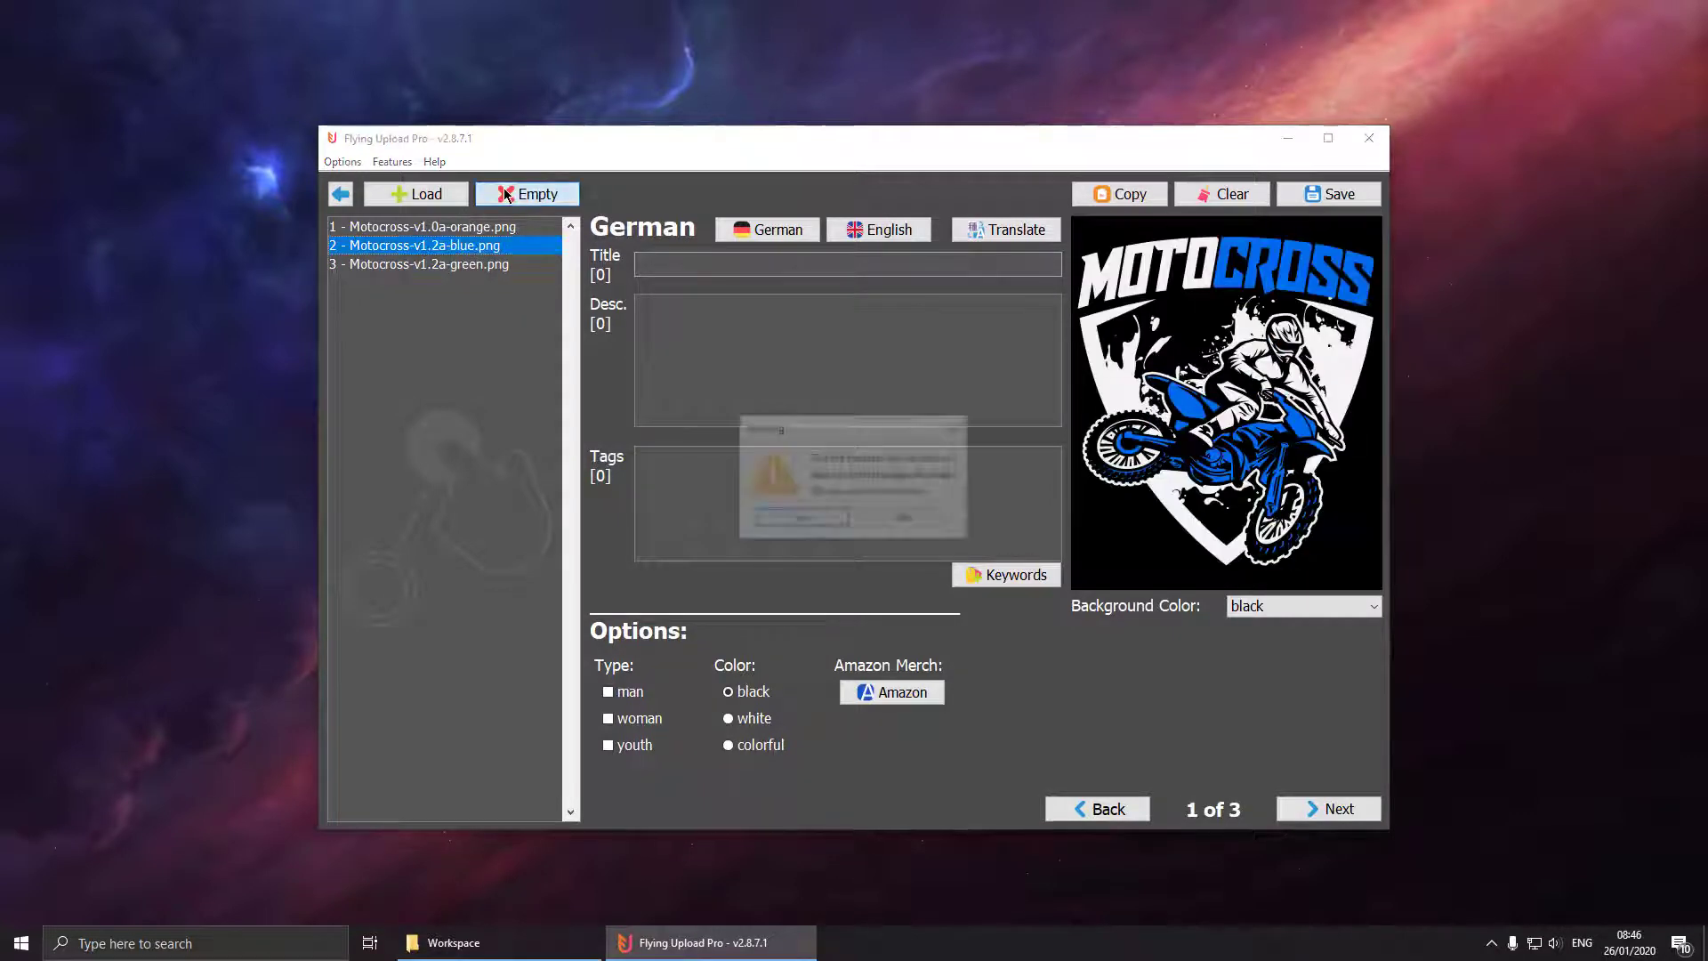
key(Return)
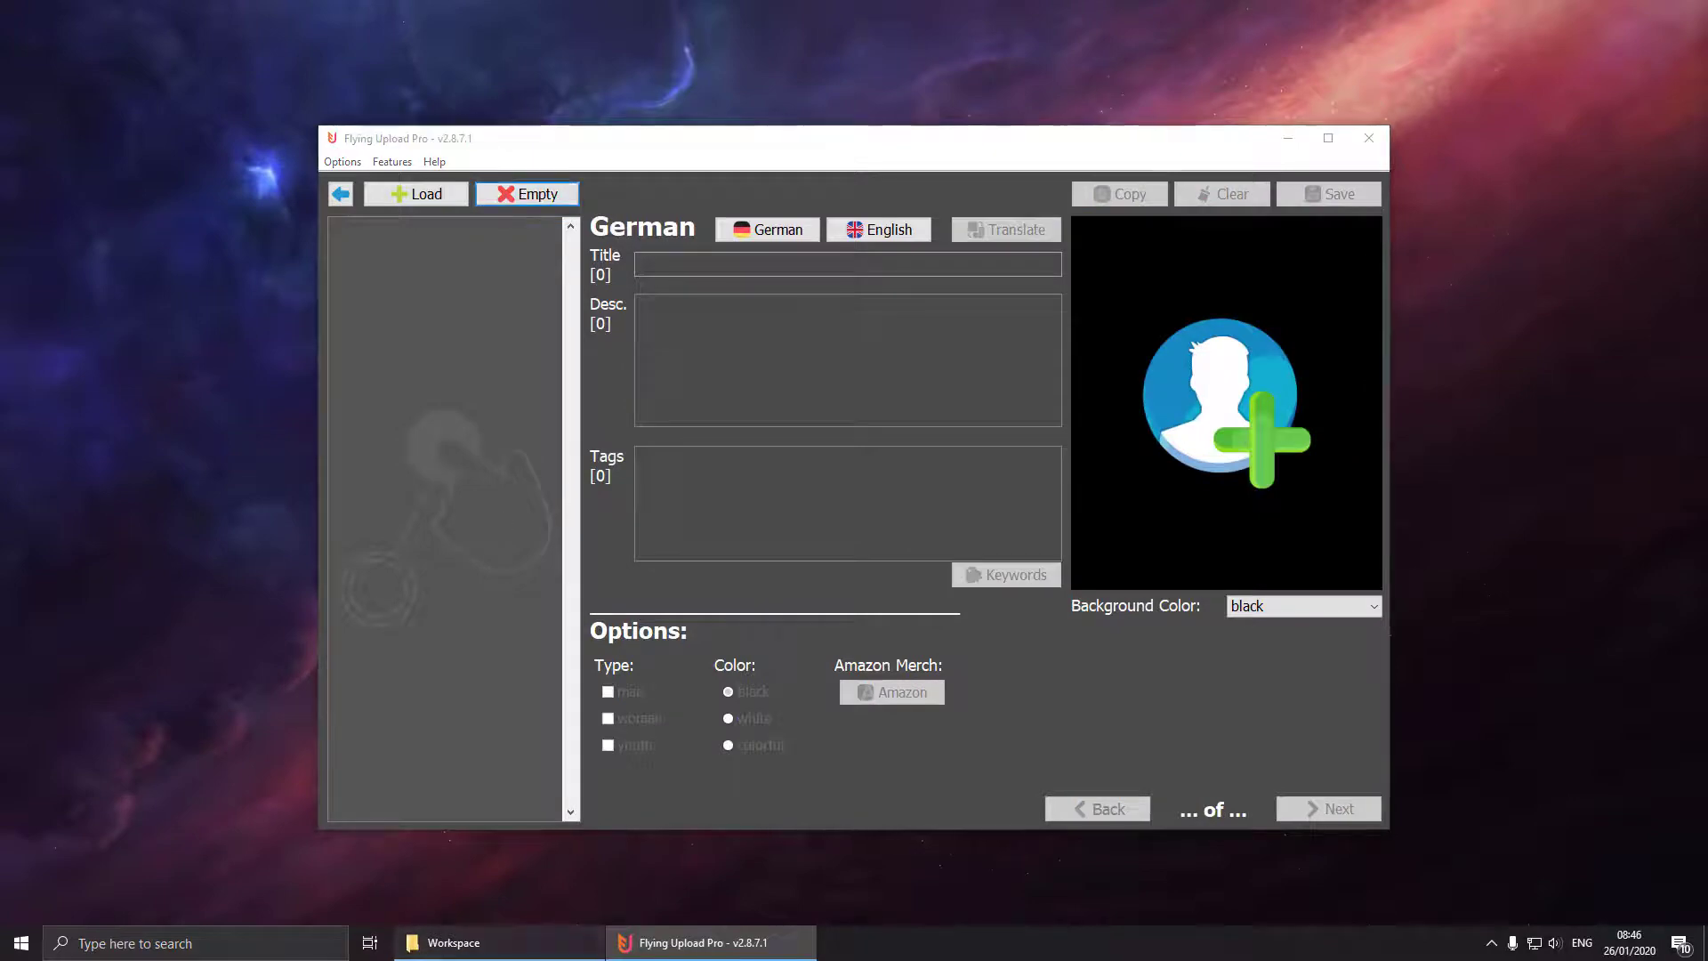
click(454, 943)
key(ctrl+a)
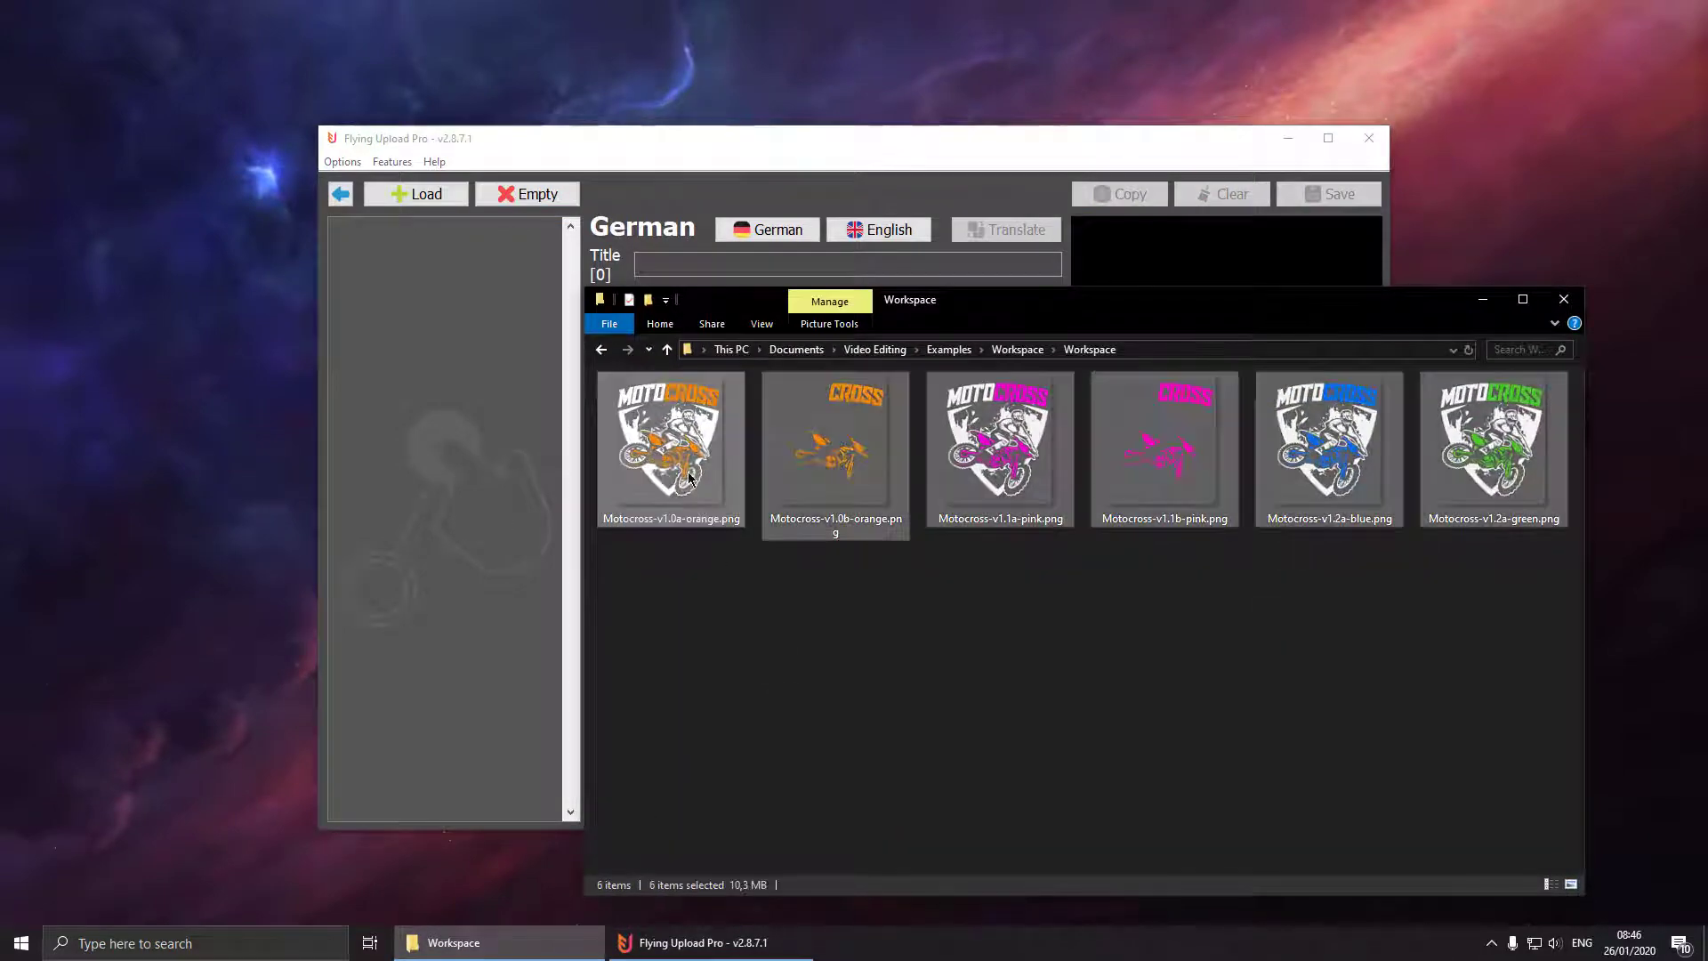
drag(690, 477, 477, 328)
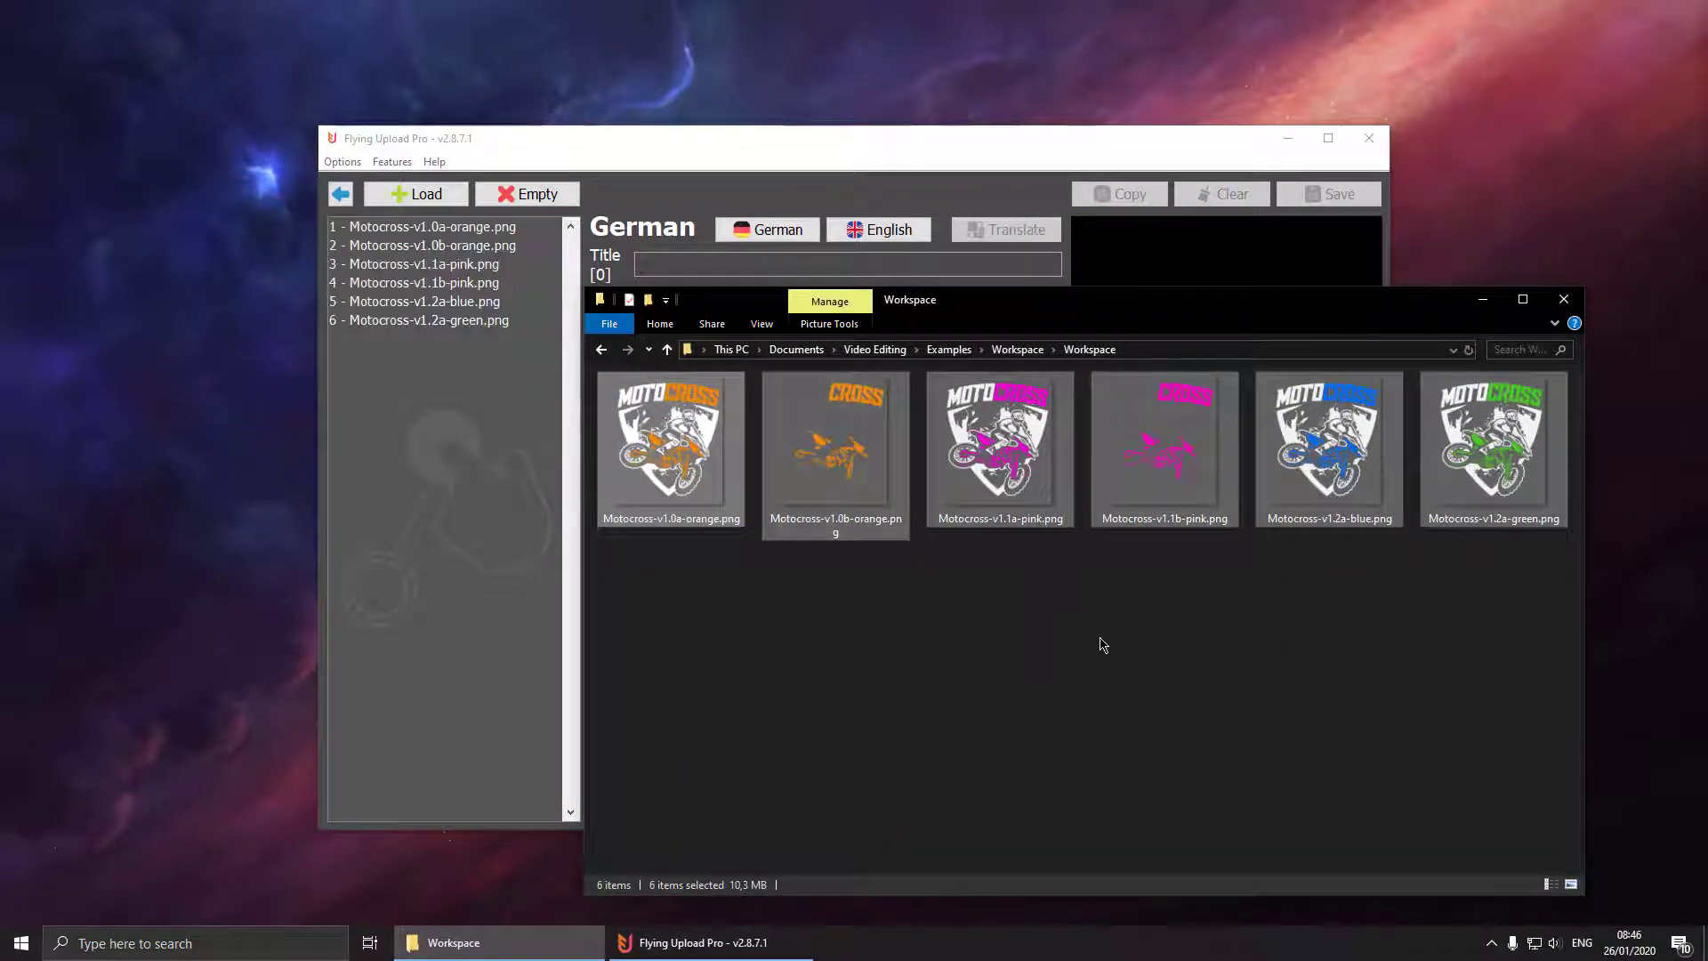
Step: Give the first orange Motocross design the English title 'Motocross', leaving the description blank
click(1483, 299)
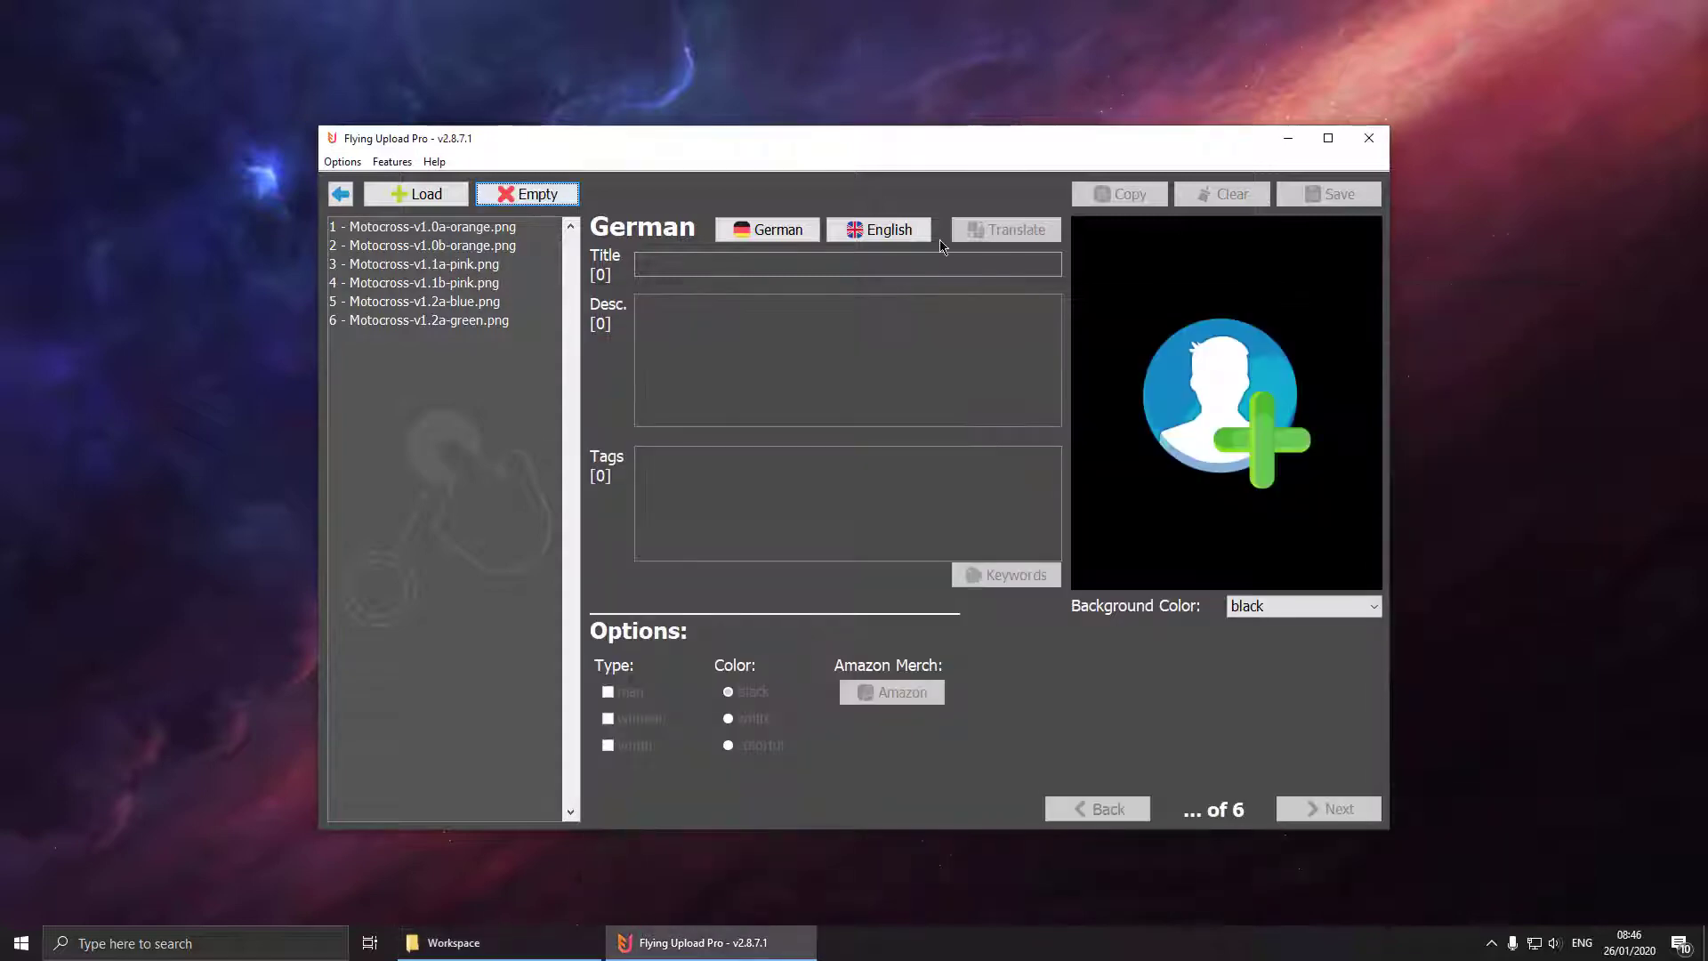
click(524, 230)
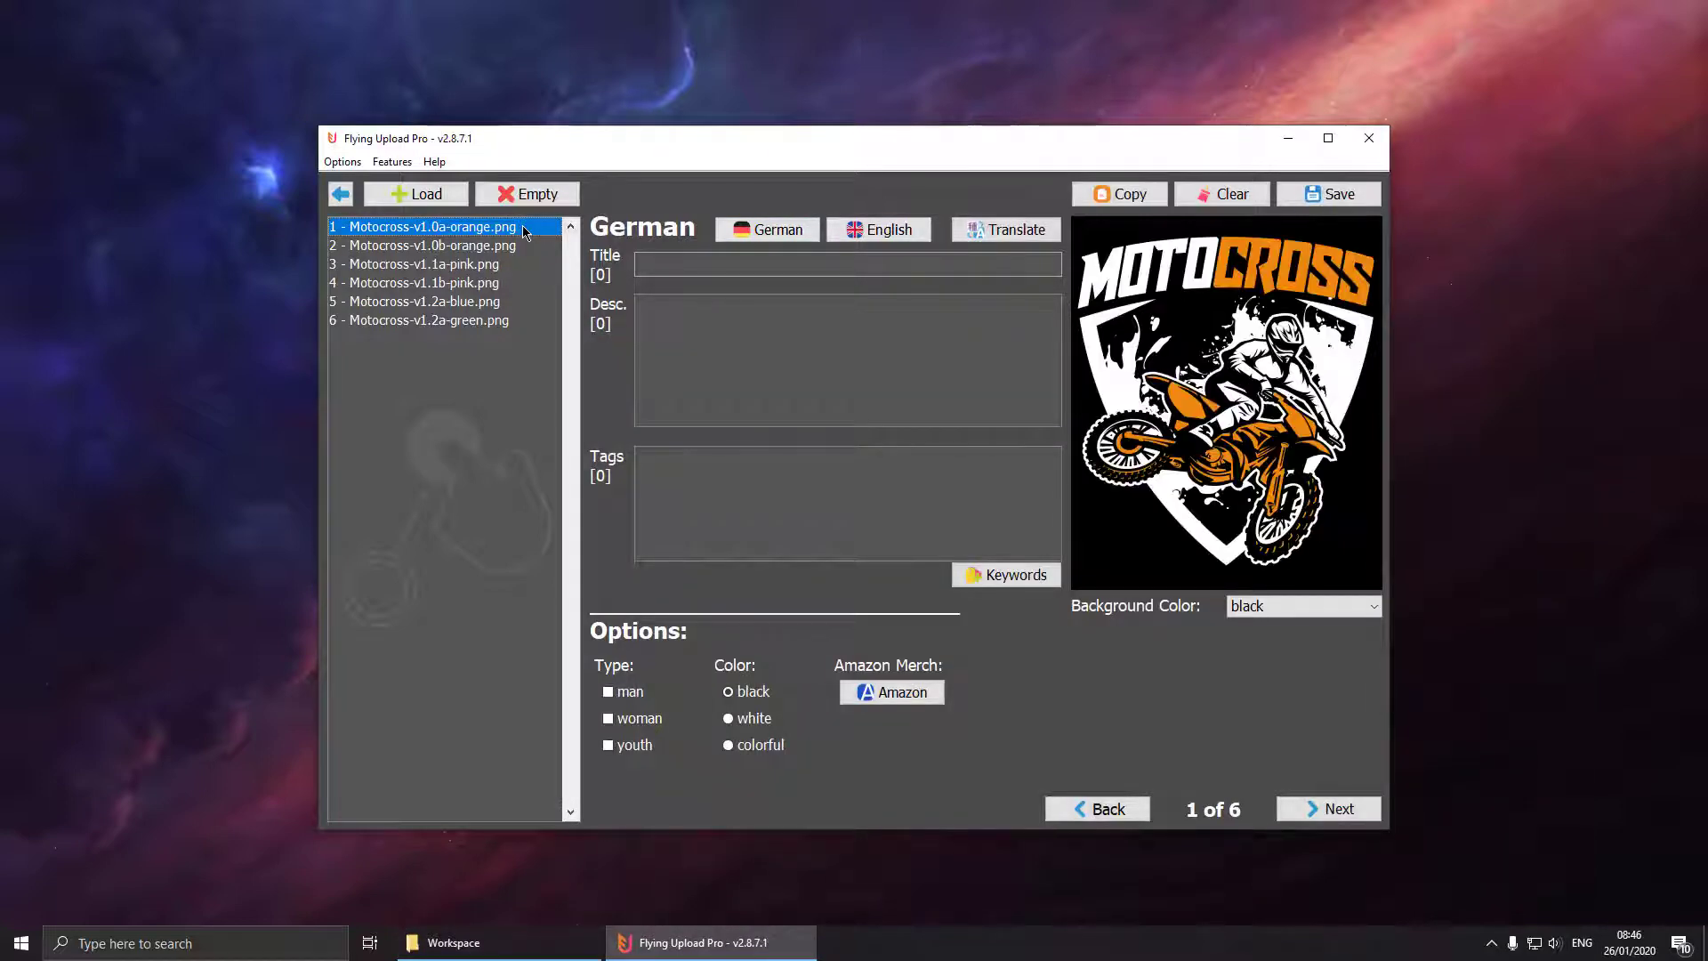
click(909, 230)
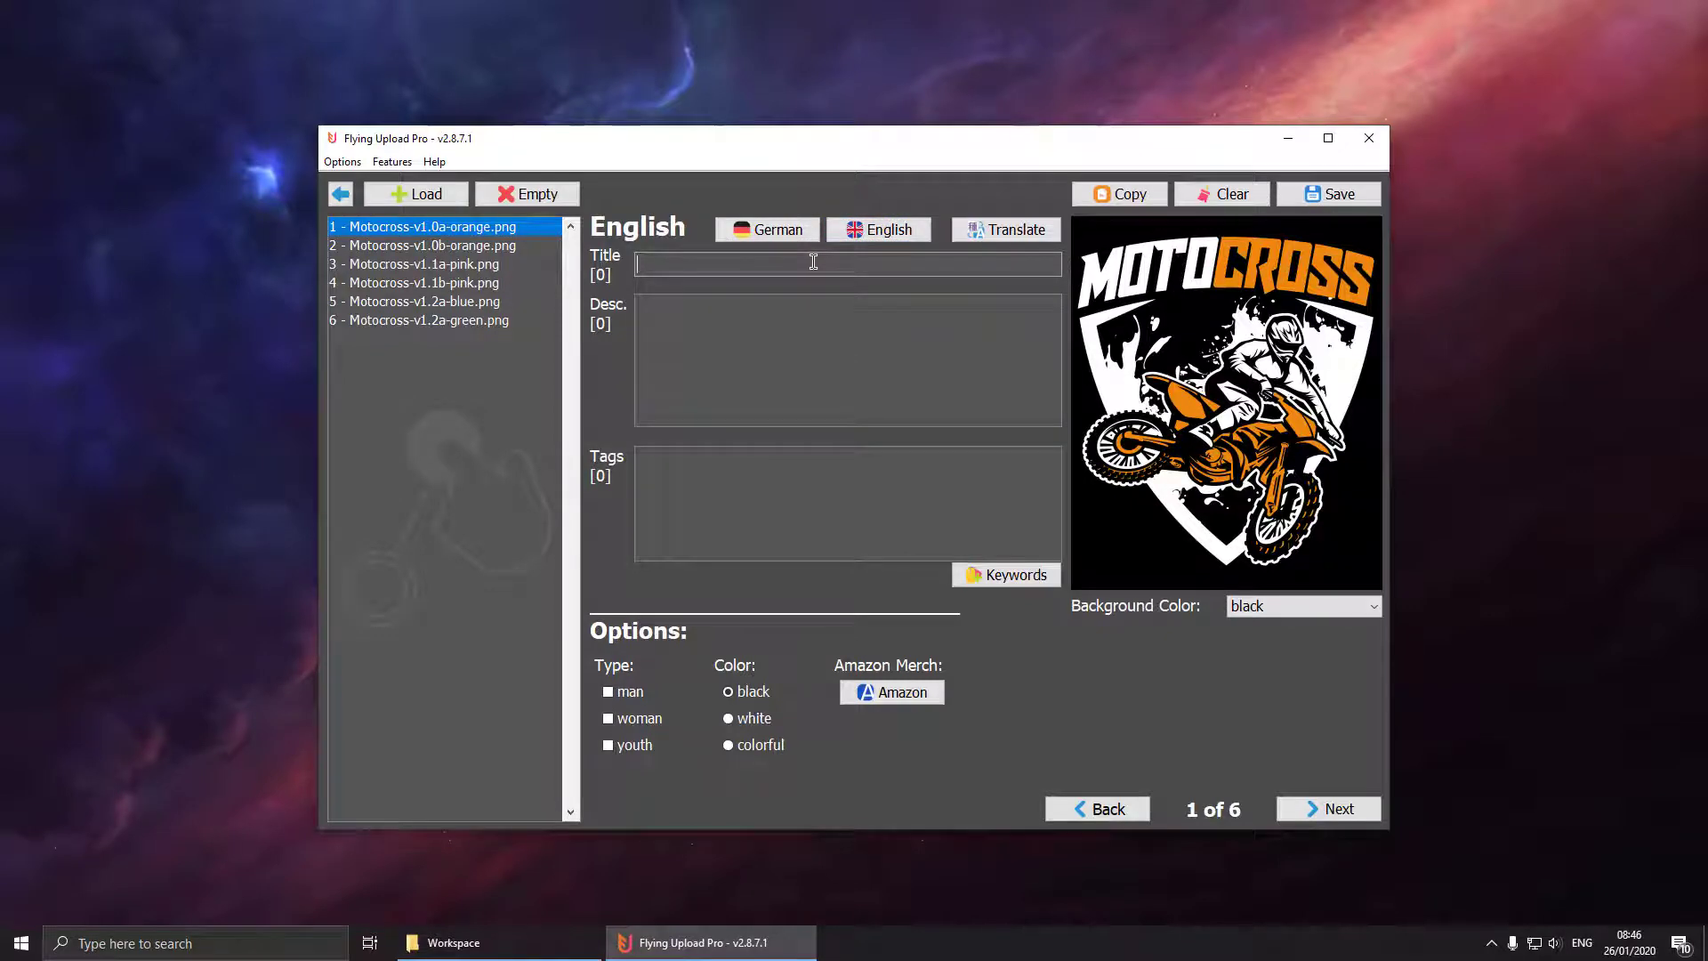
text(Moto)
text(cross)
text(Live your li)
text(fe )
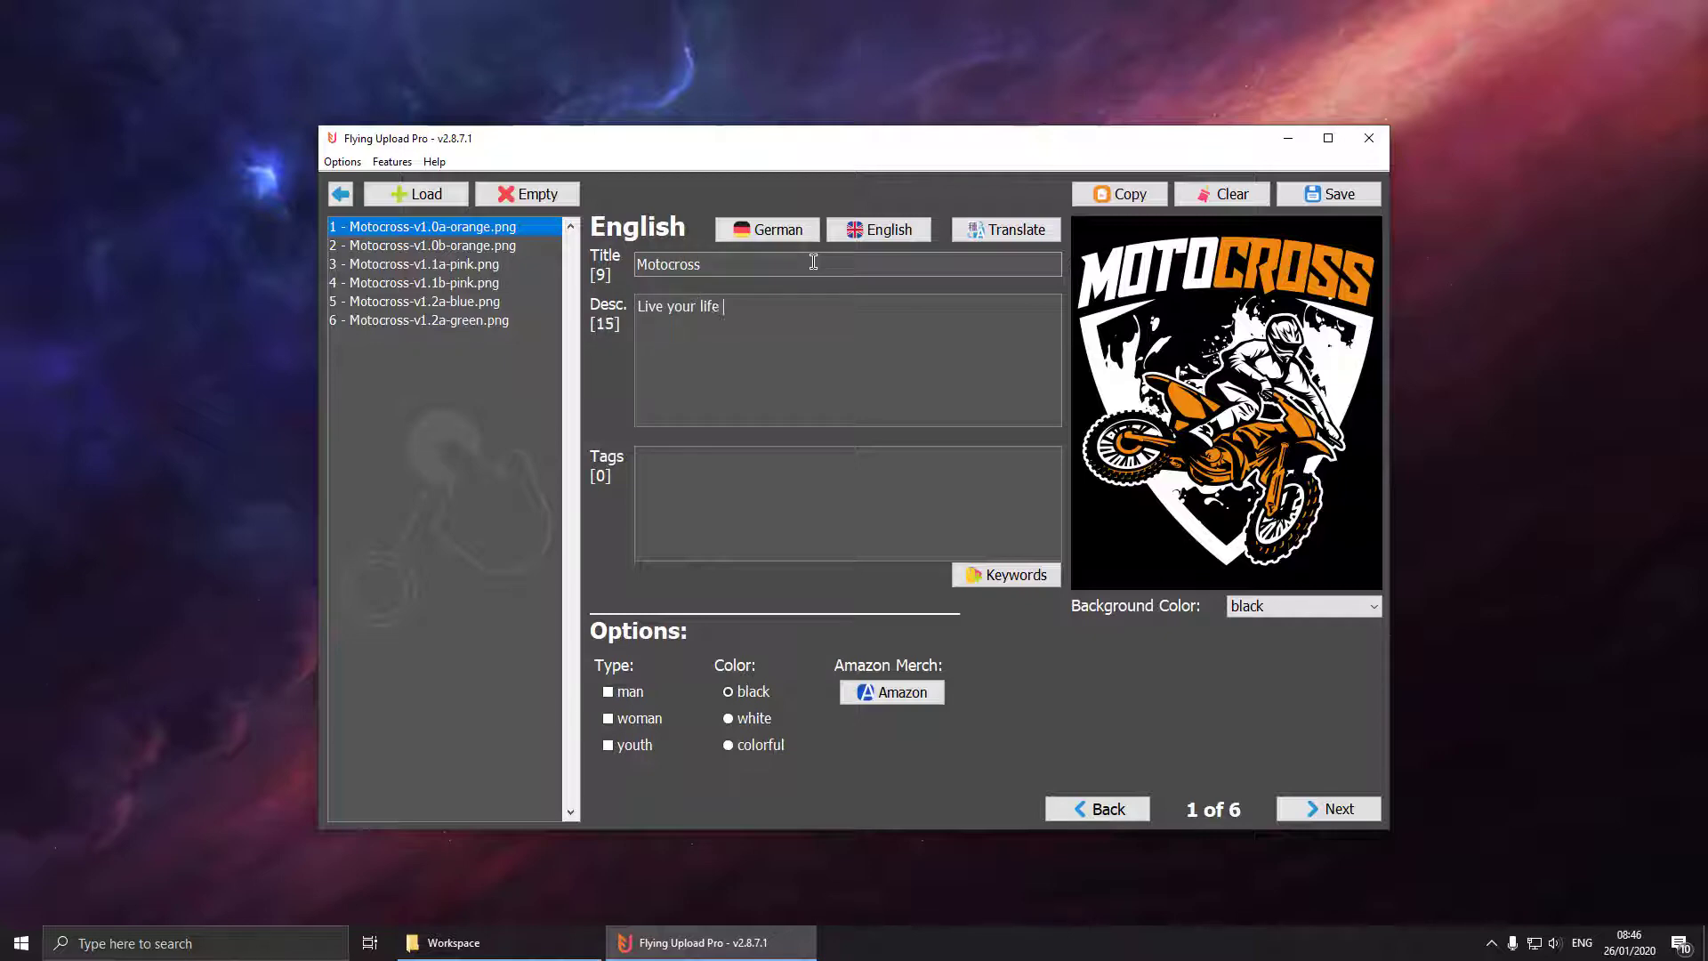
text(and drive your bike)
key(BackSpace)
Step: Fill the description from 'Option 1 - The fanboy' with extreme sport, offroad, dirt, racing; tag motocross, passion, extreme, offroad, racing
right_click(670, 322)
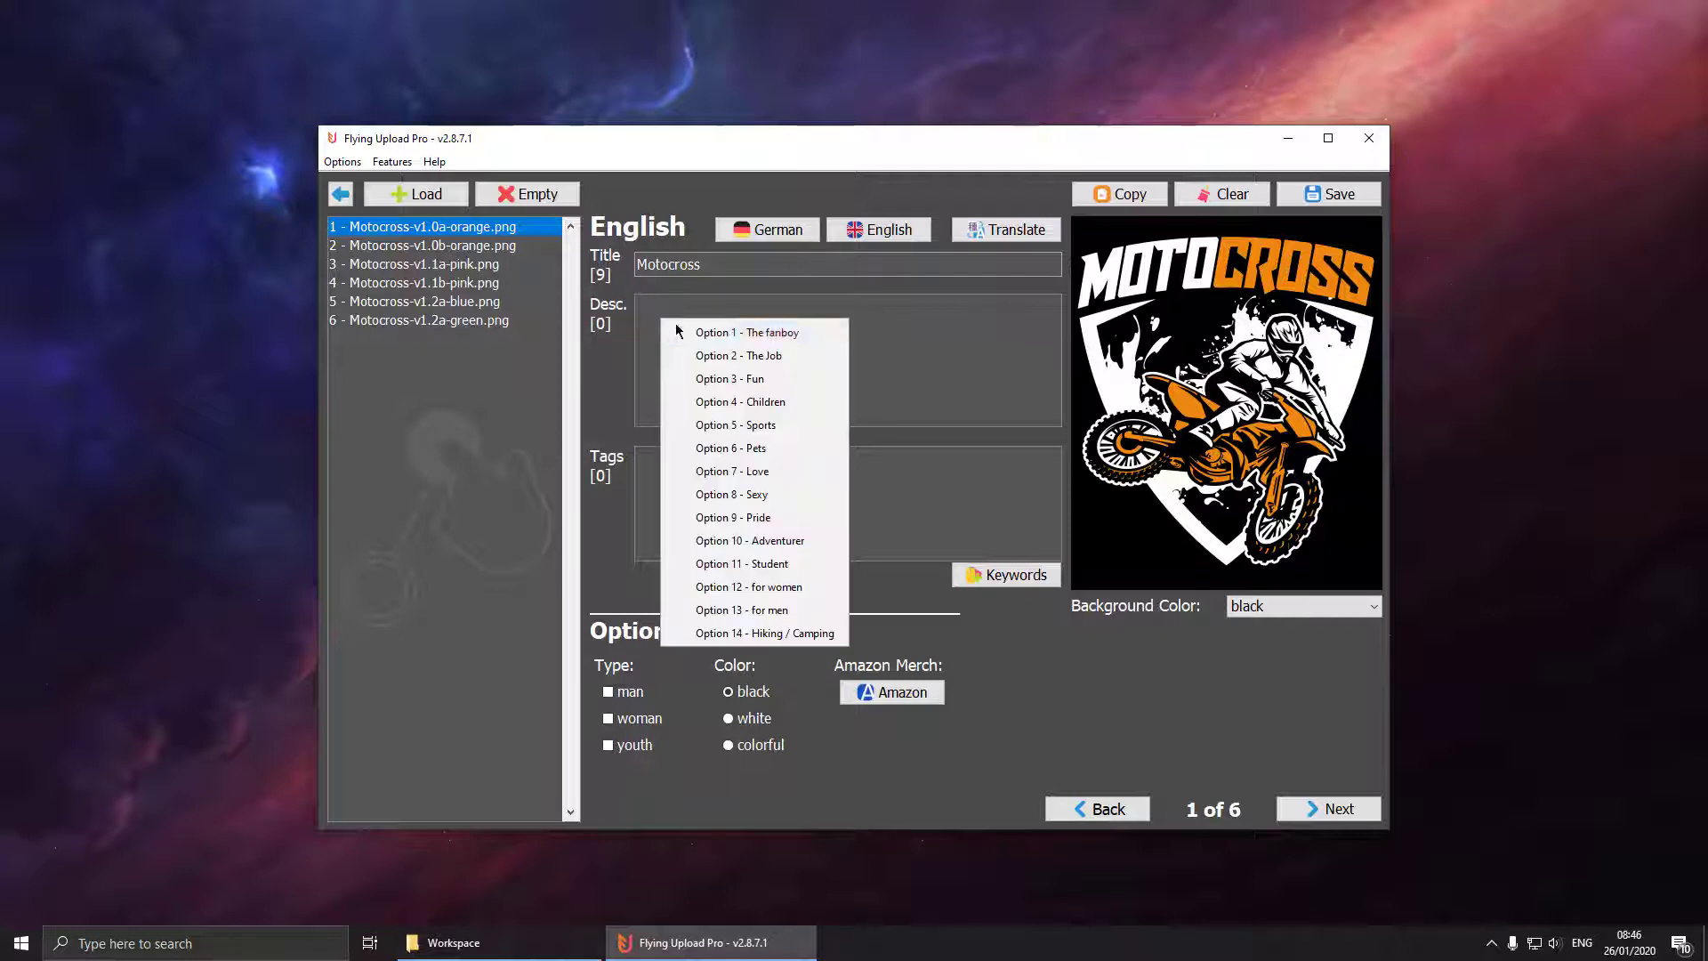
click(692, 329)
double_click(917, 306)
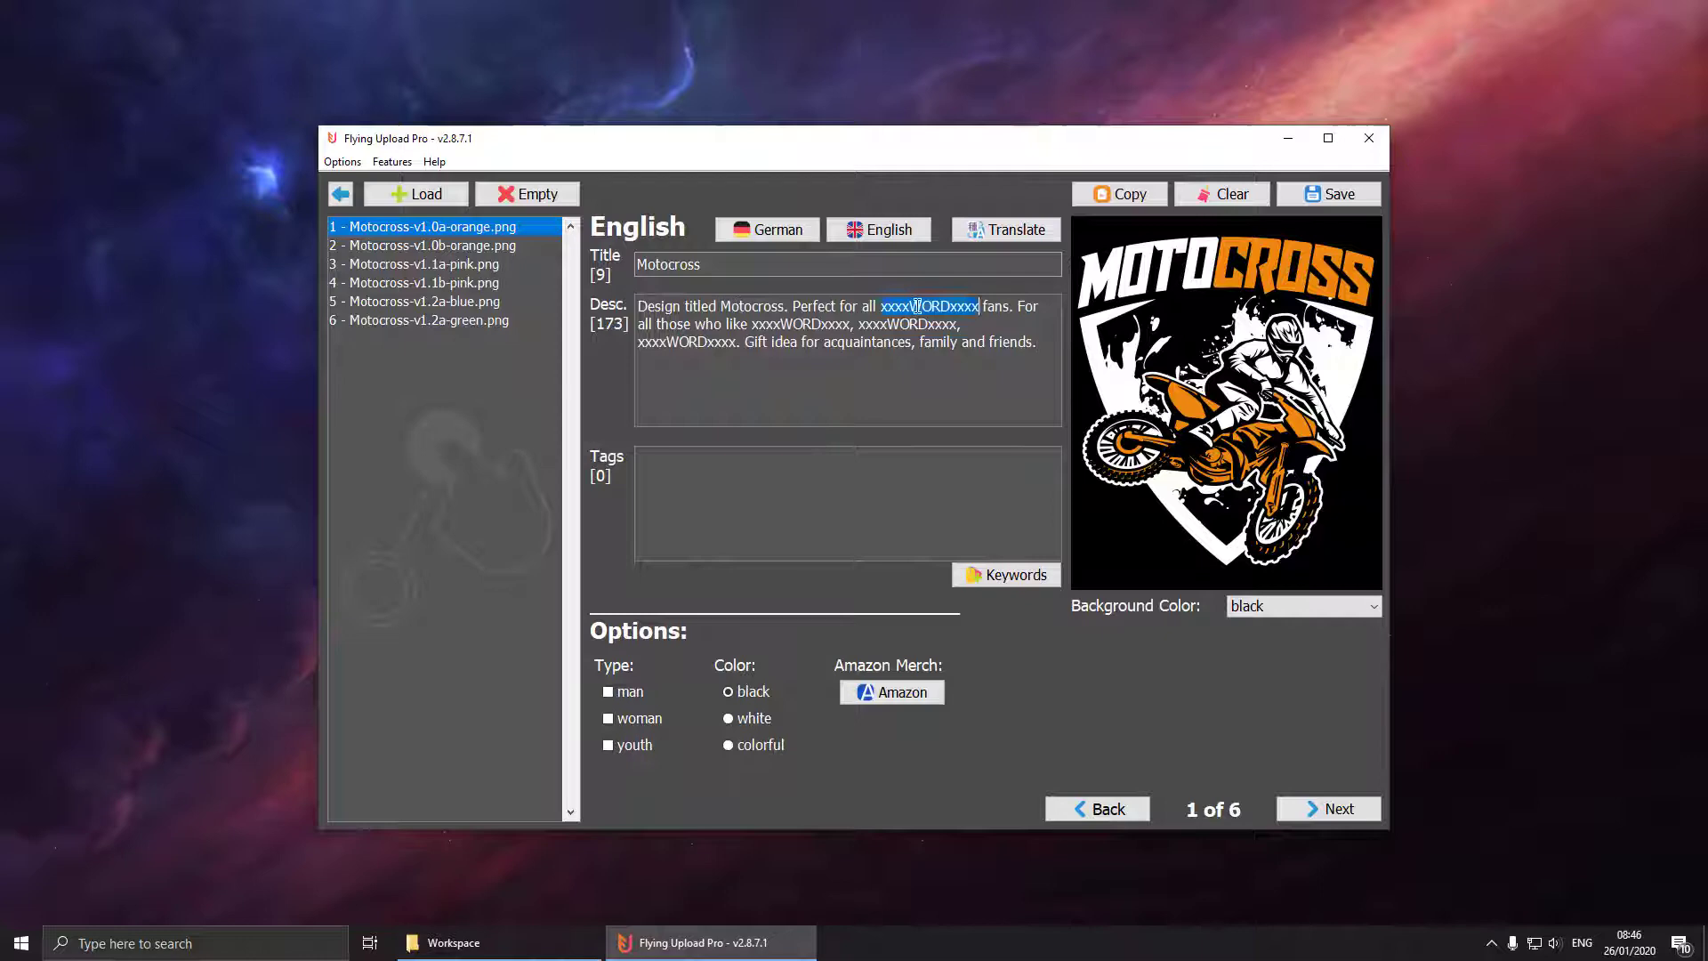
text(extreme )
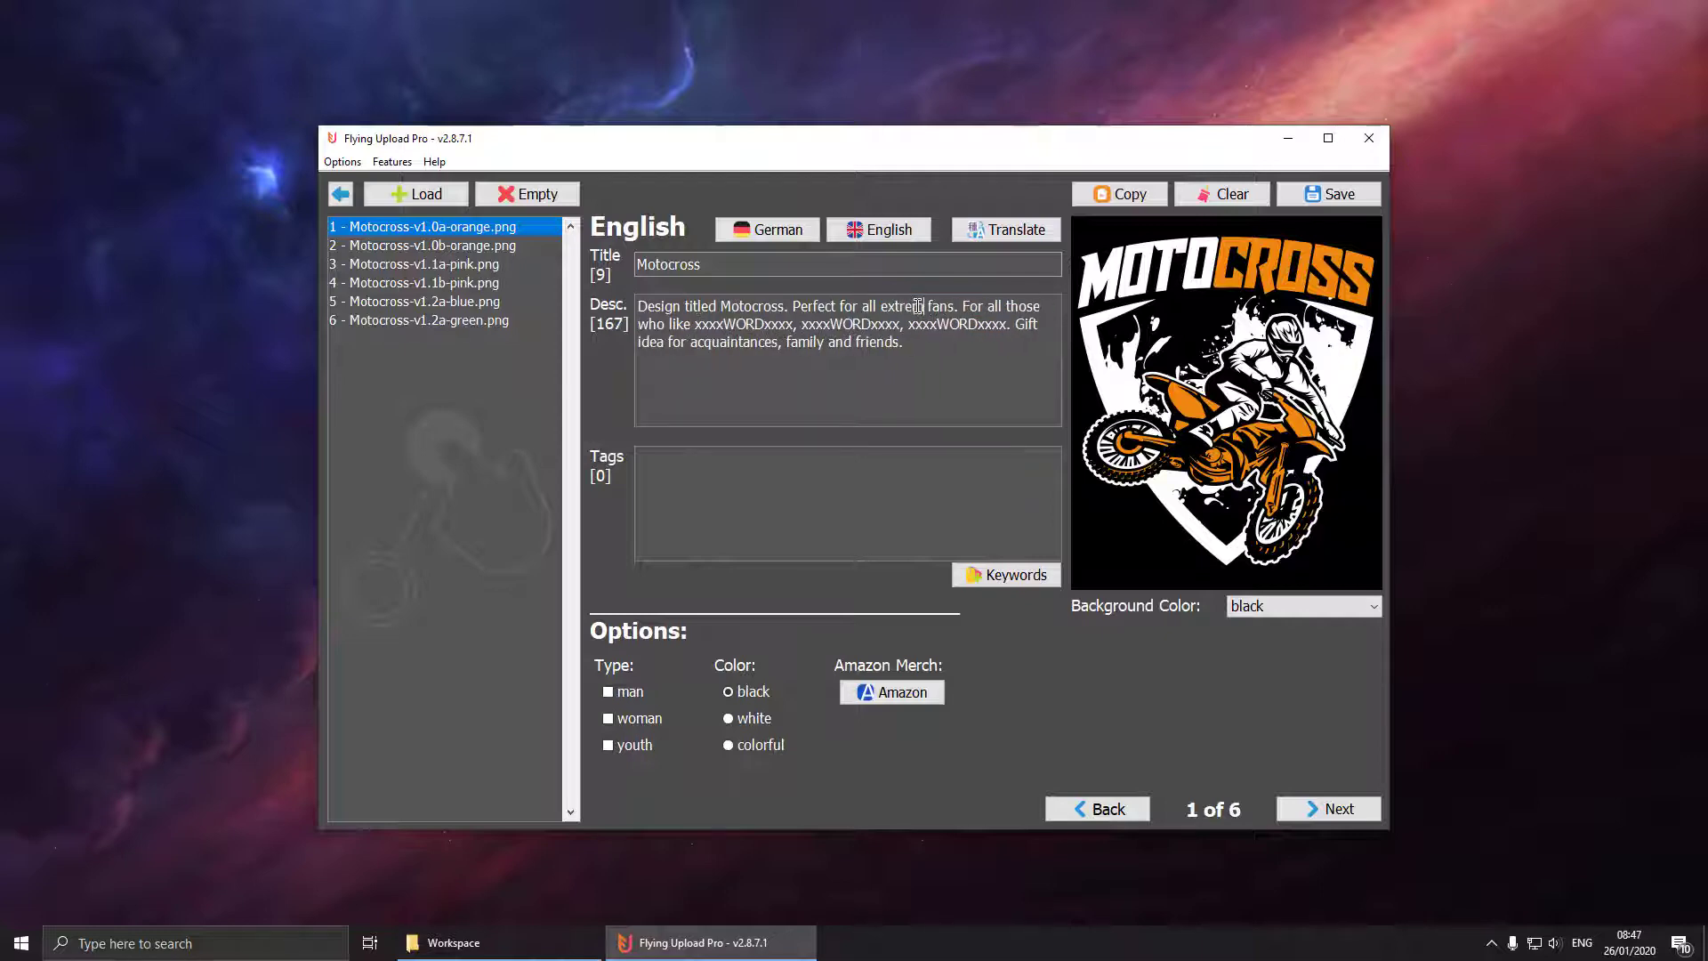
text(sport)
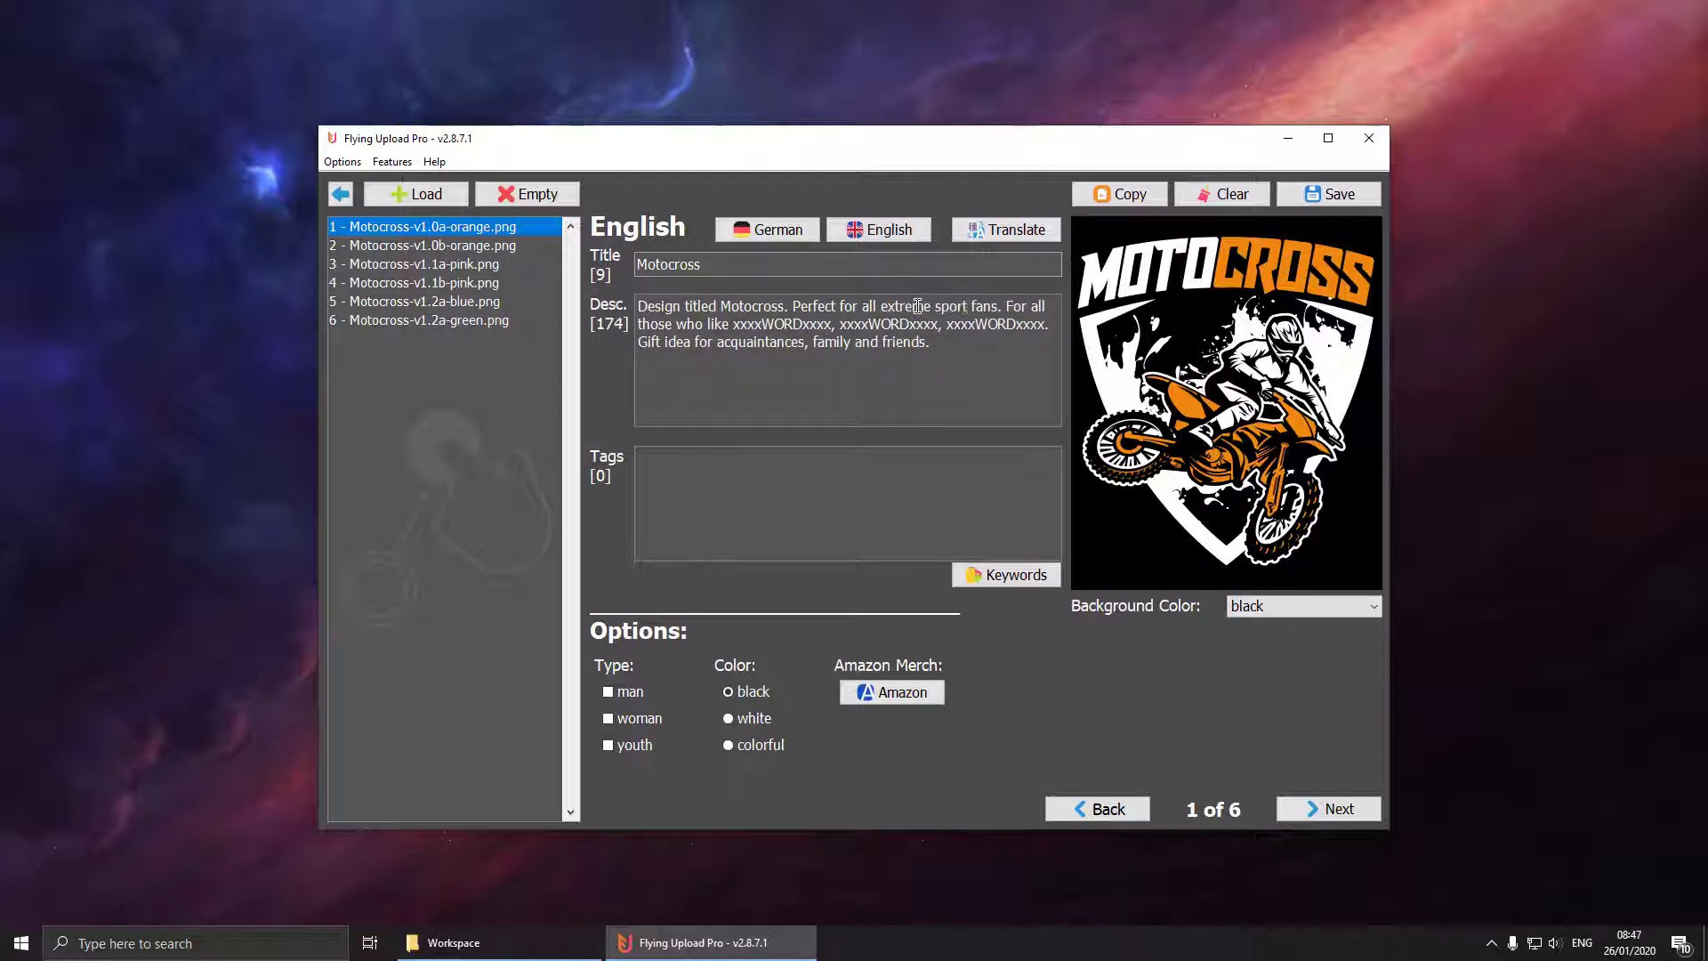
text(offroad)
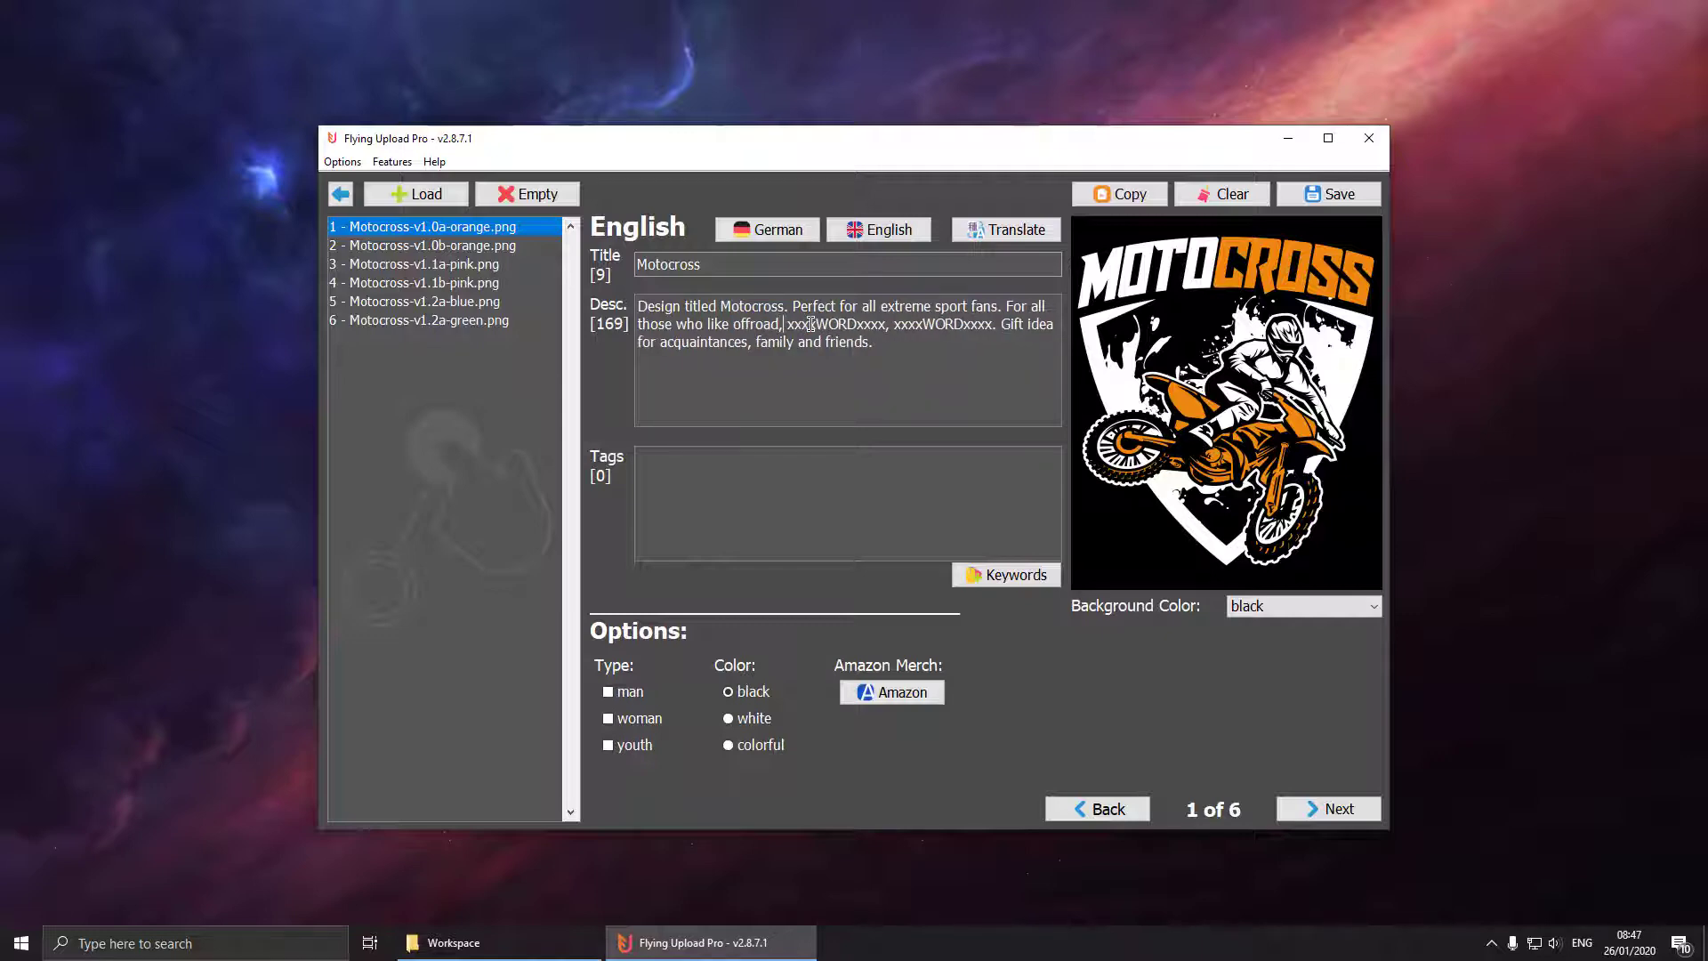
text(dirt)
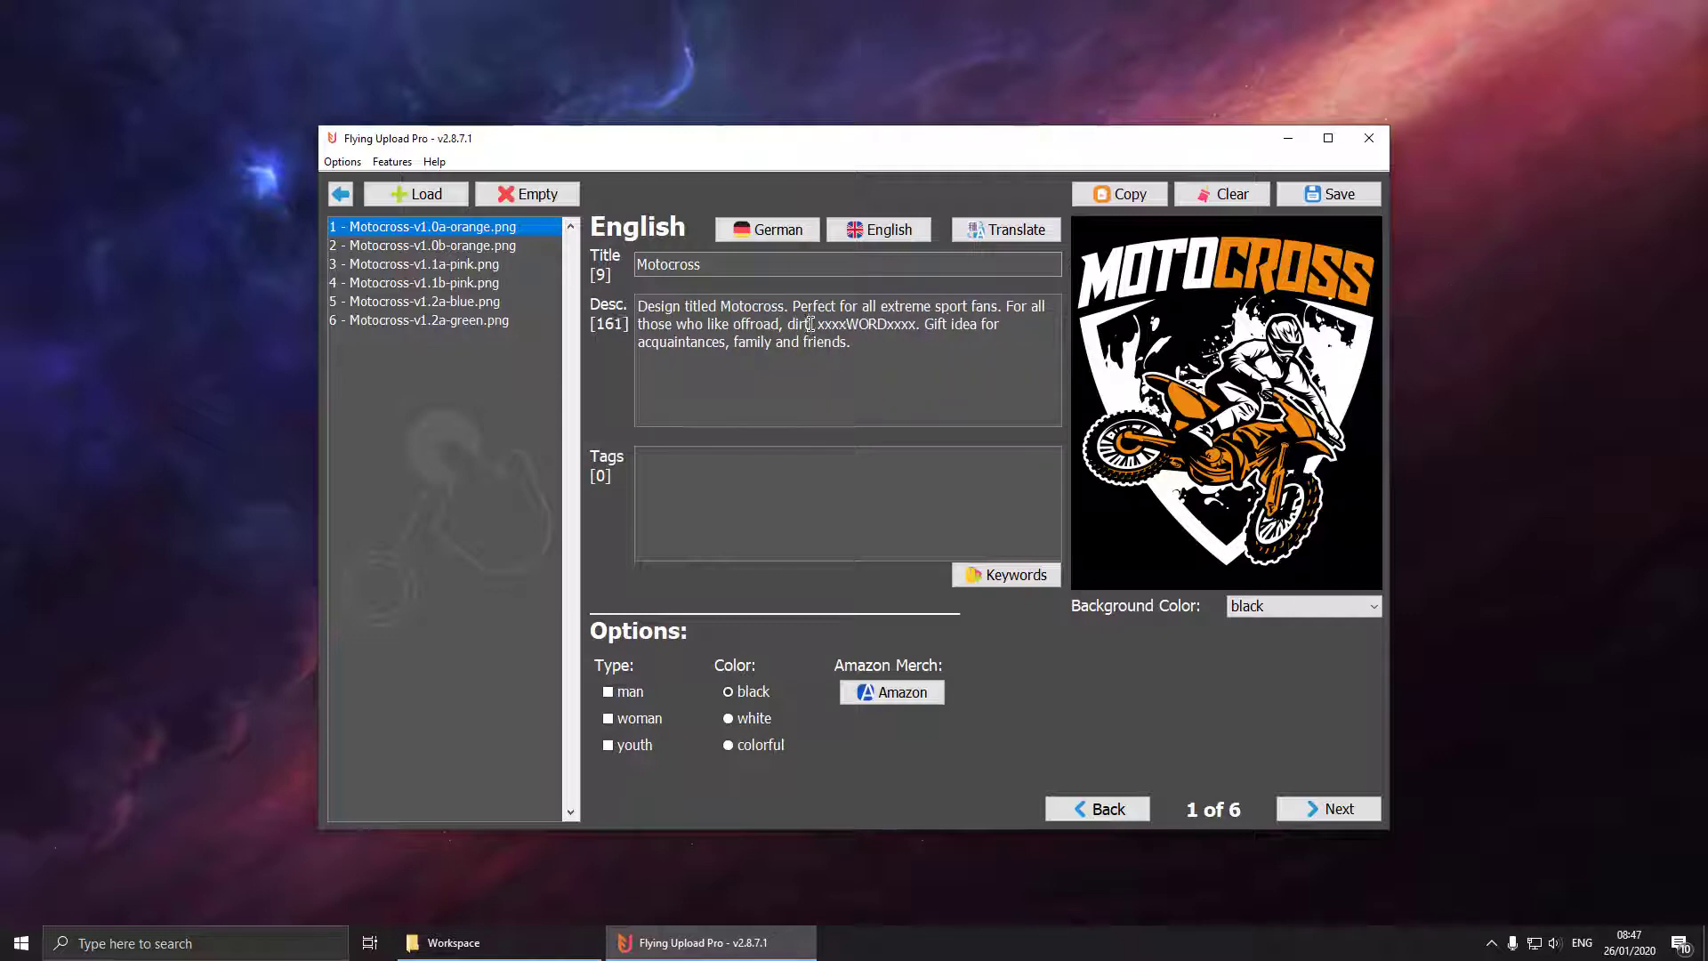
double_click(812, 324)
text(and raci)
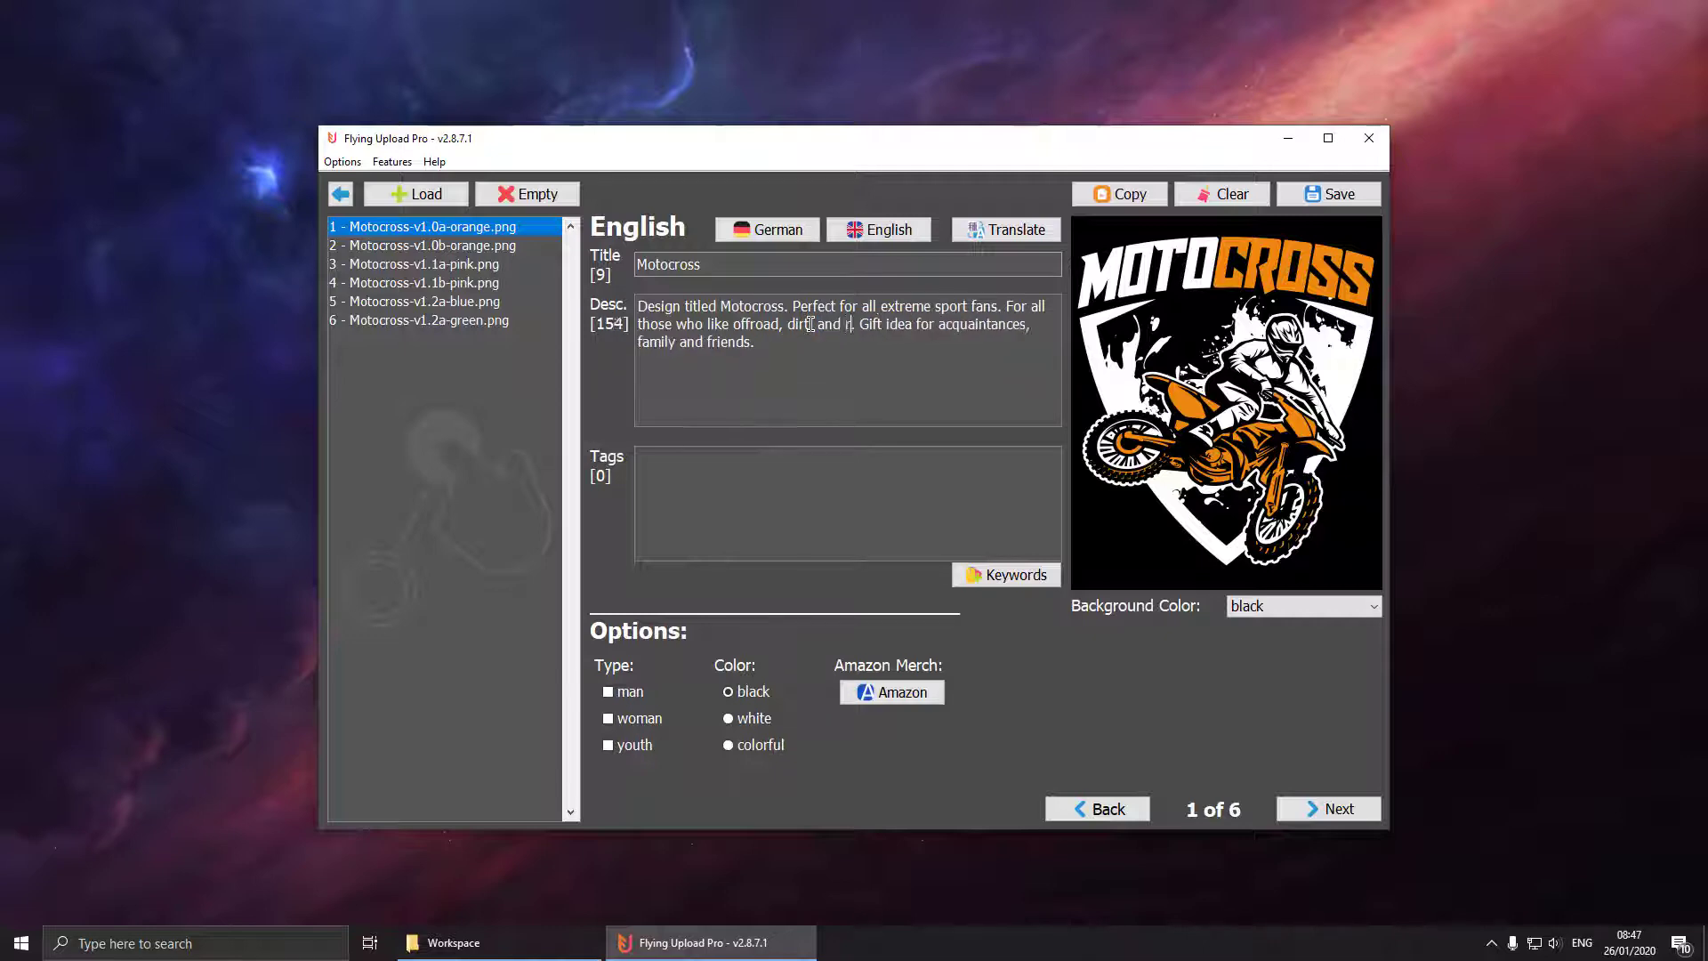
text(ng)
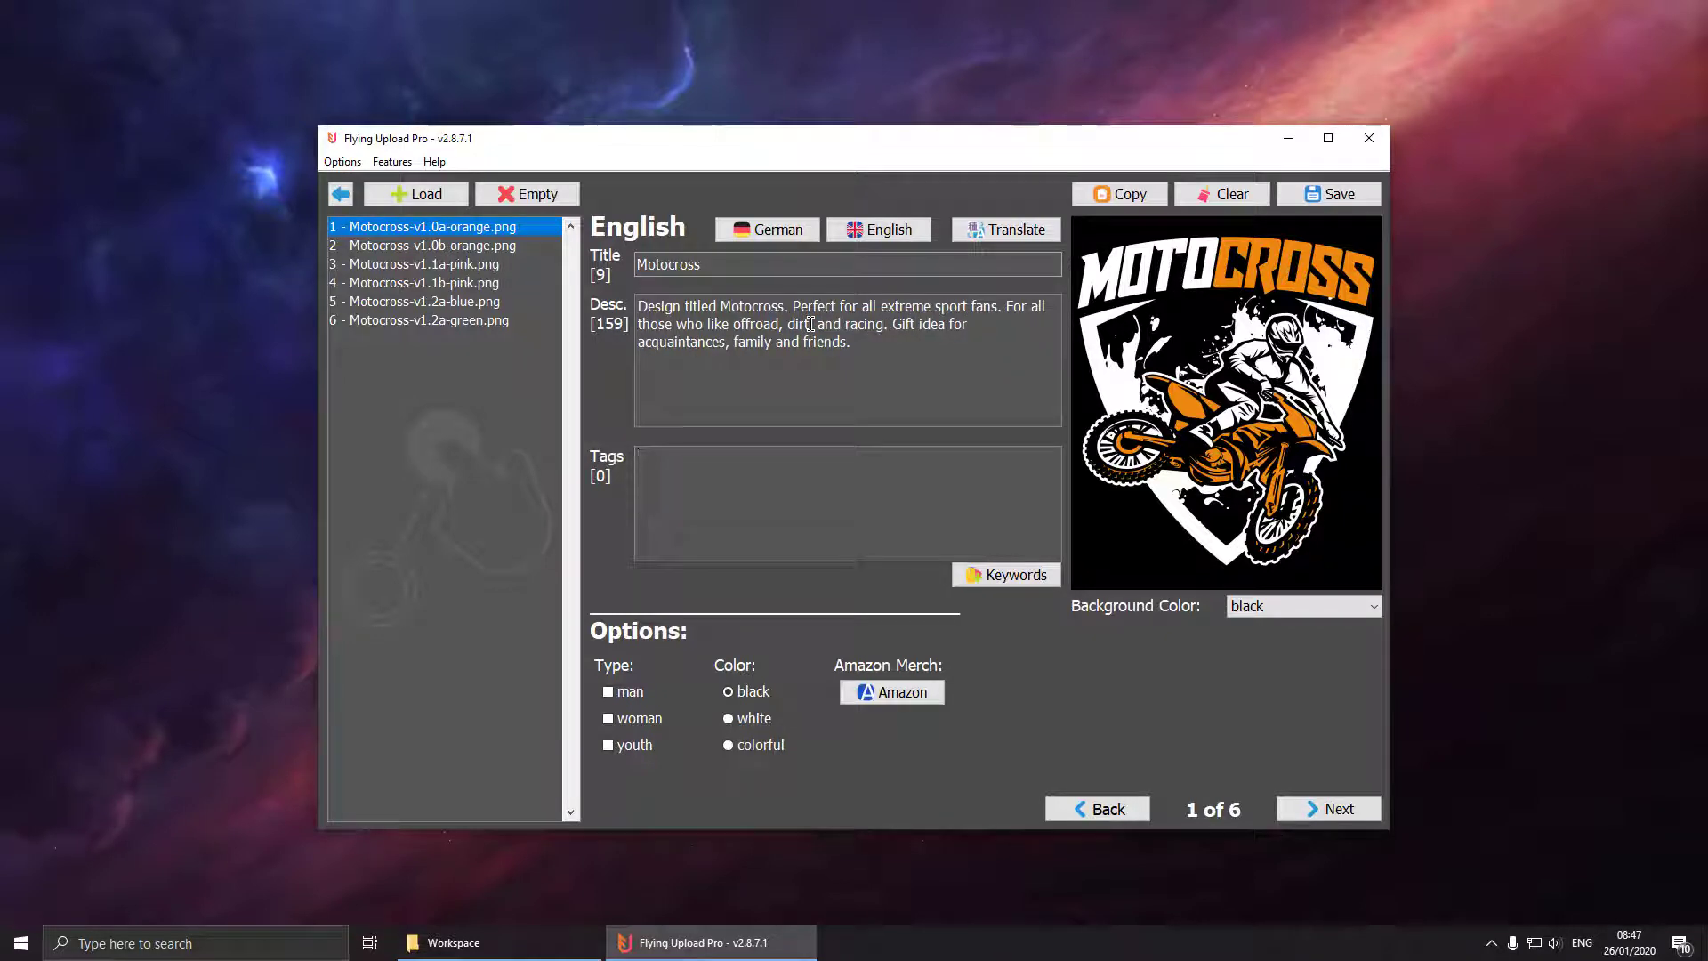
text(mo)
text(tocross)
text(passi)
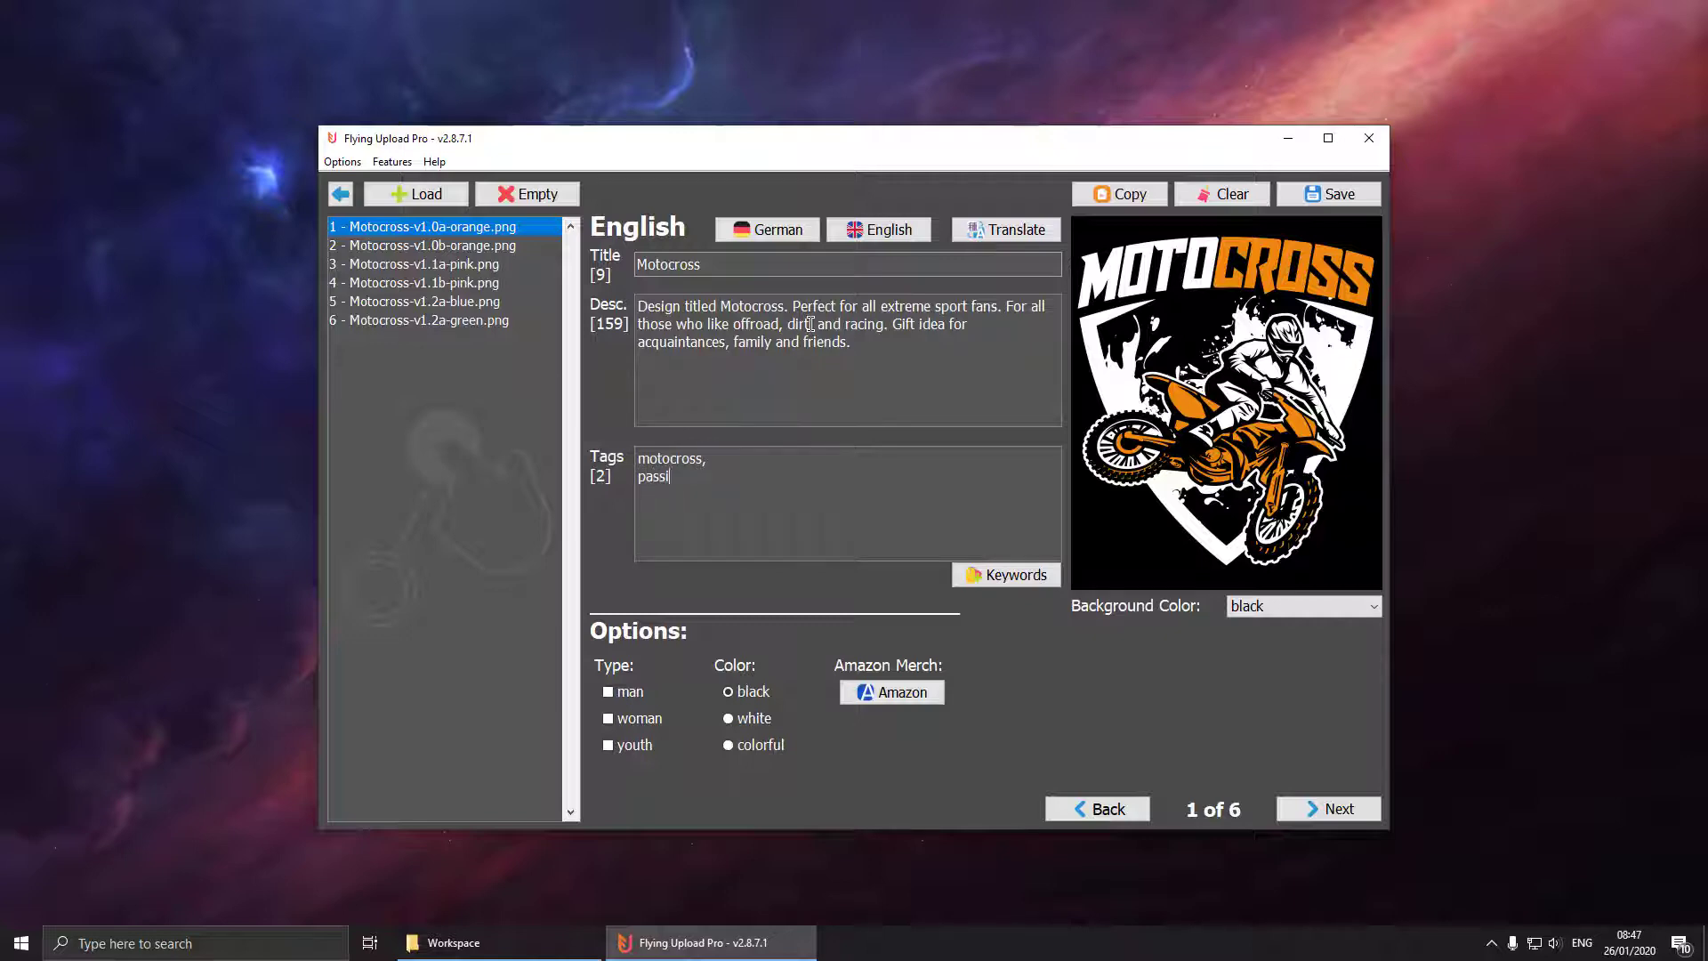
text(on,extreme,offroad, racing)
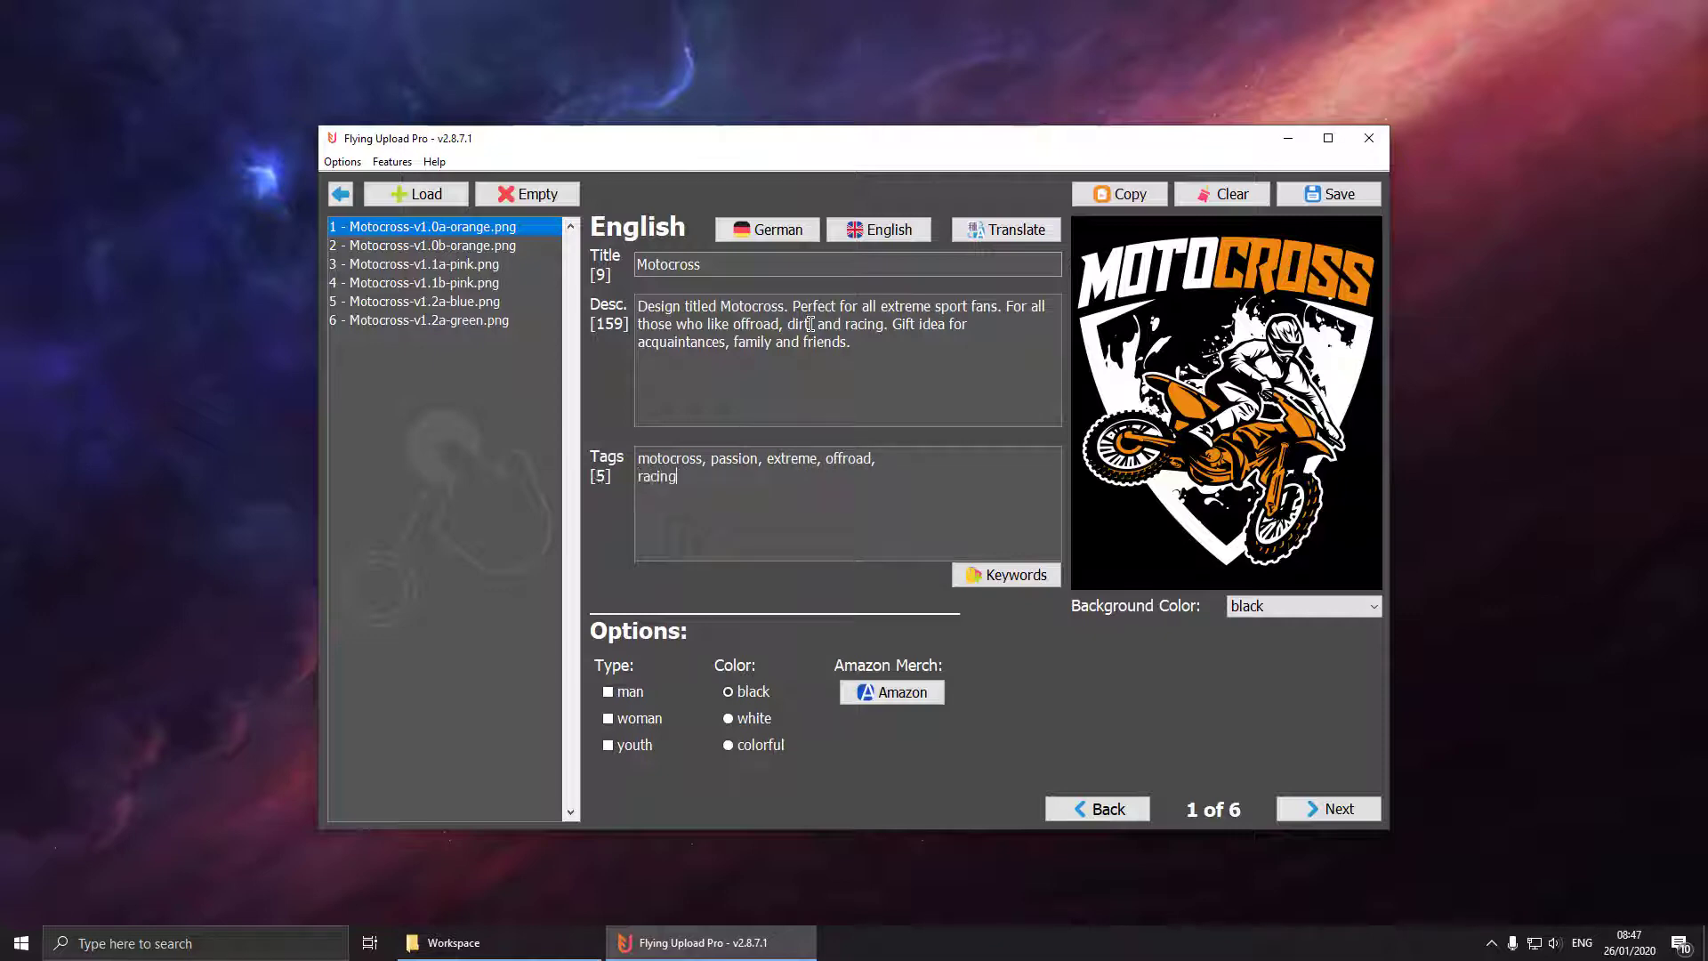
text(,)
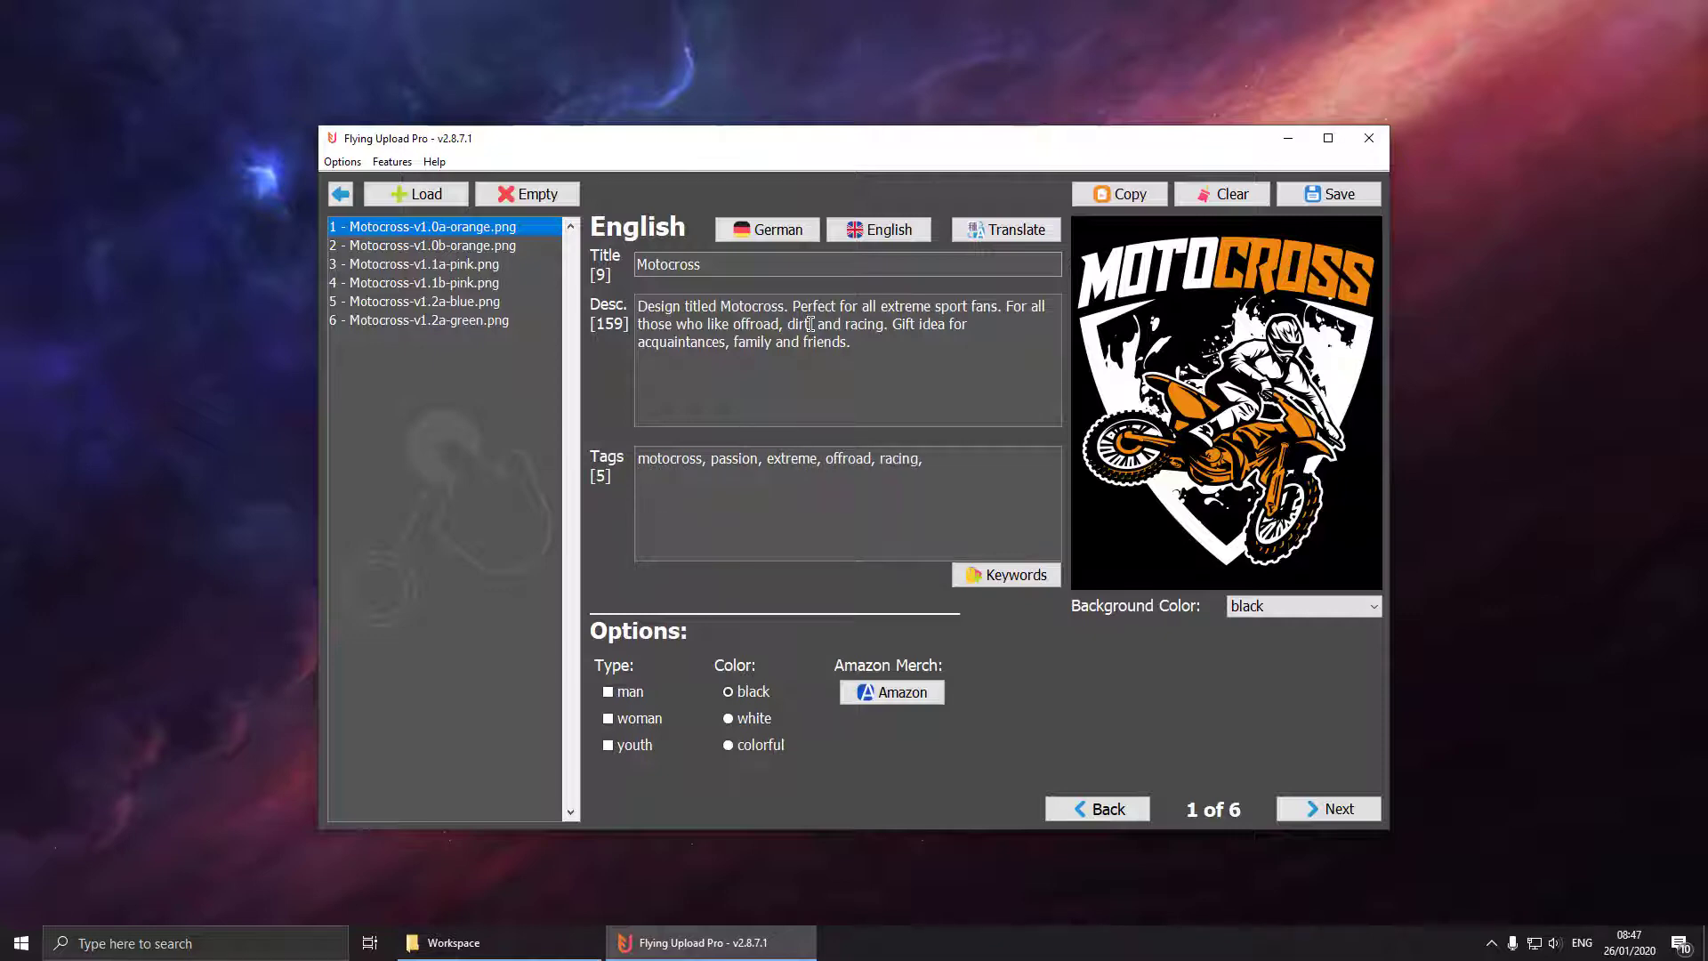
Step: Search Keyword Finder across all categories for 'extreme', then change the search term to 'dirt'
click(992, 575)
click(678, 729)
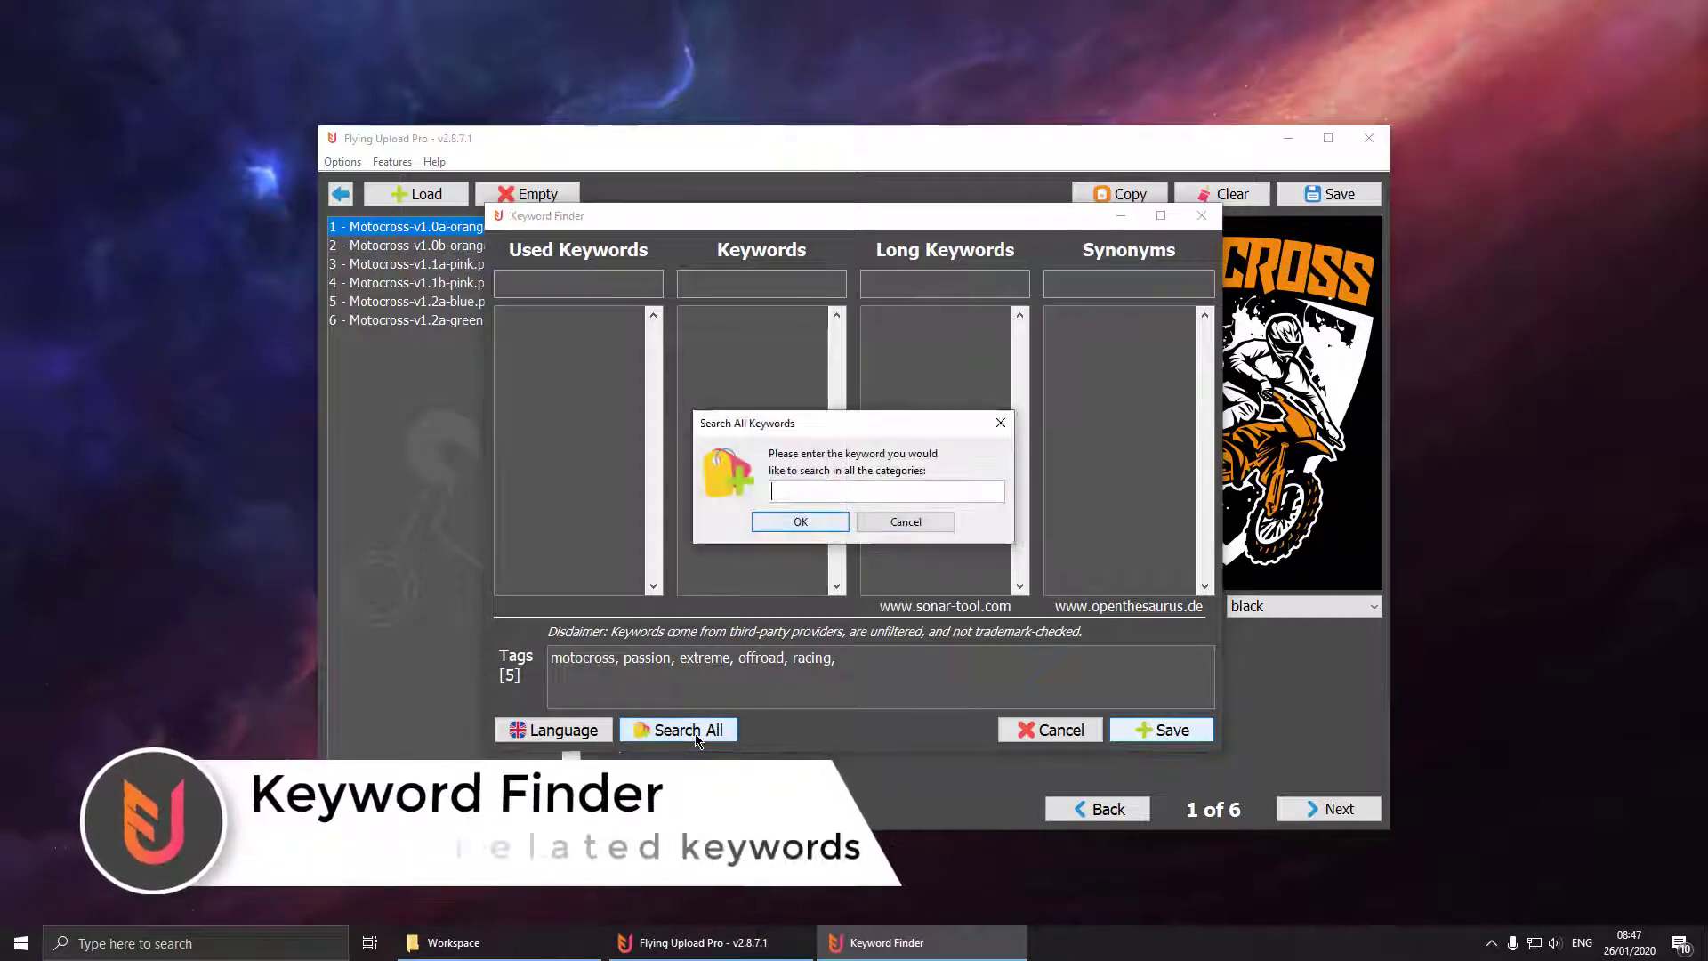
text(extreme)
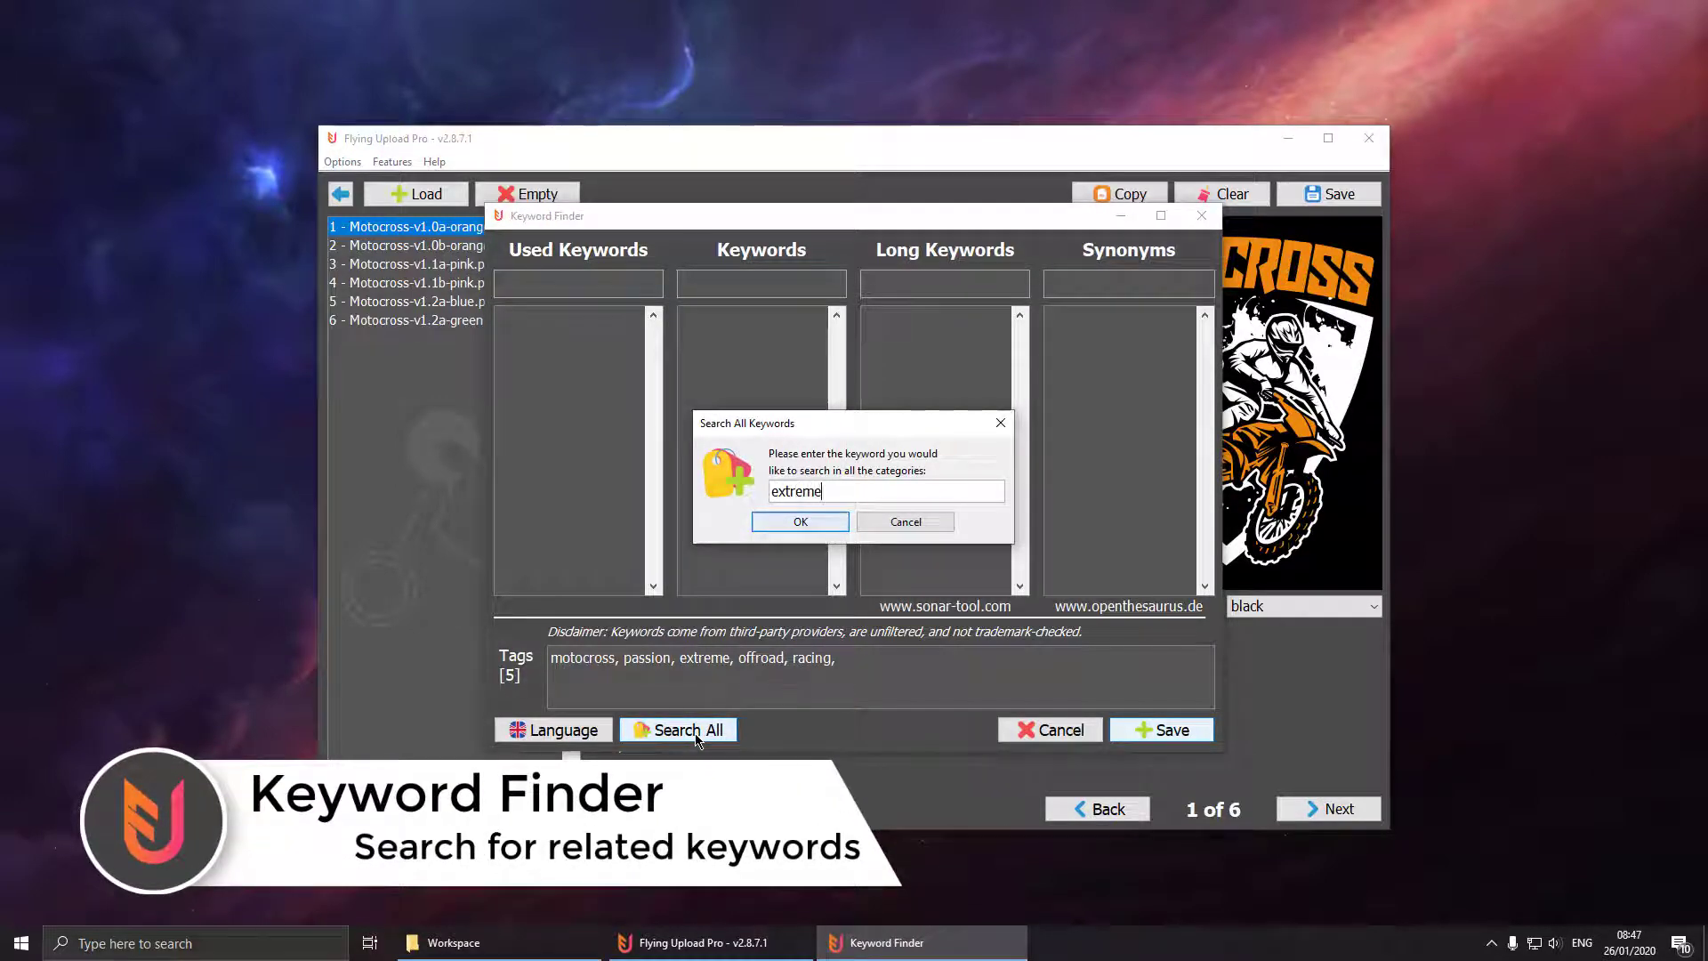
key(Return)
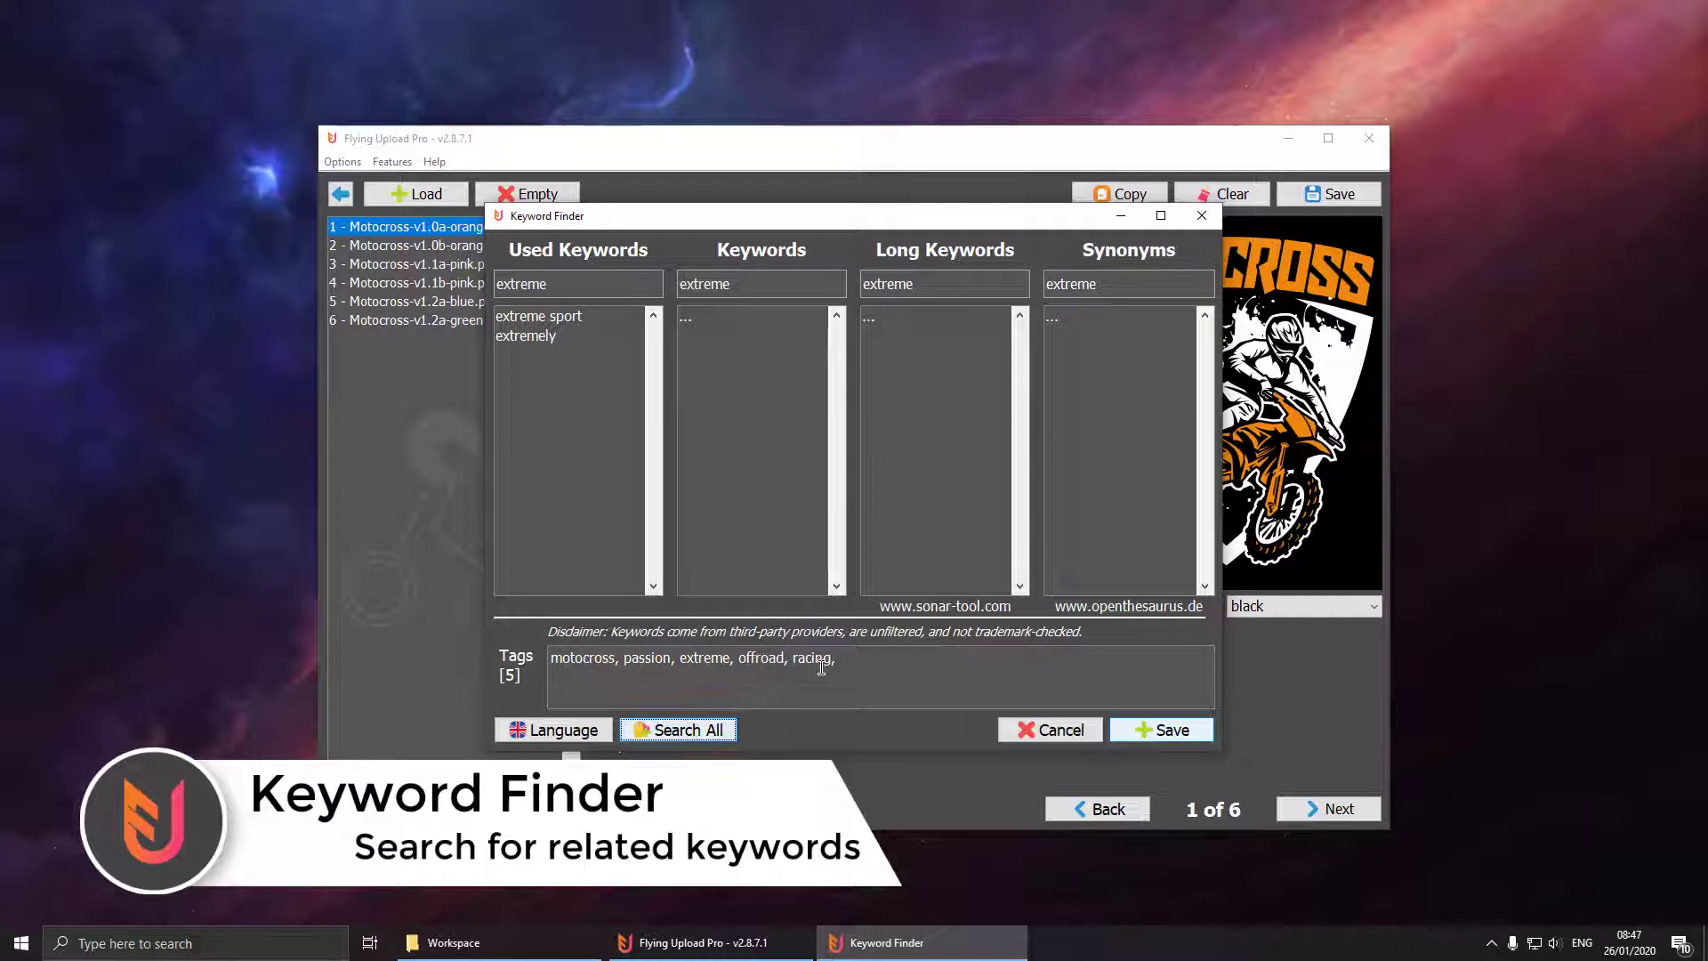
double_click(909, 281)
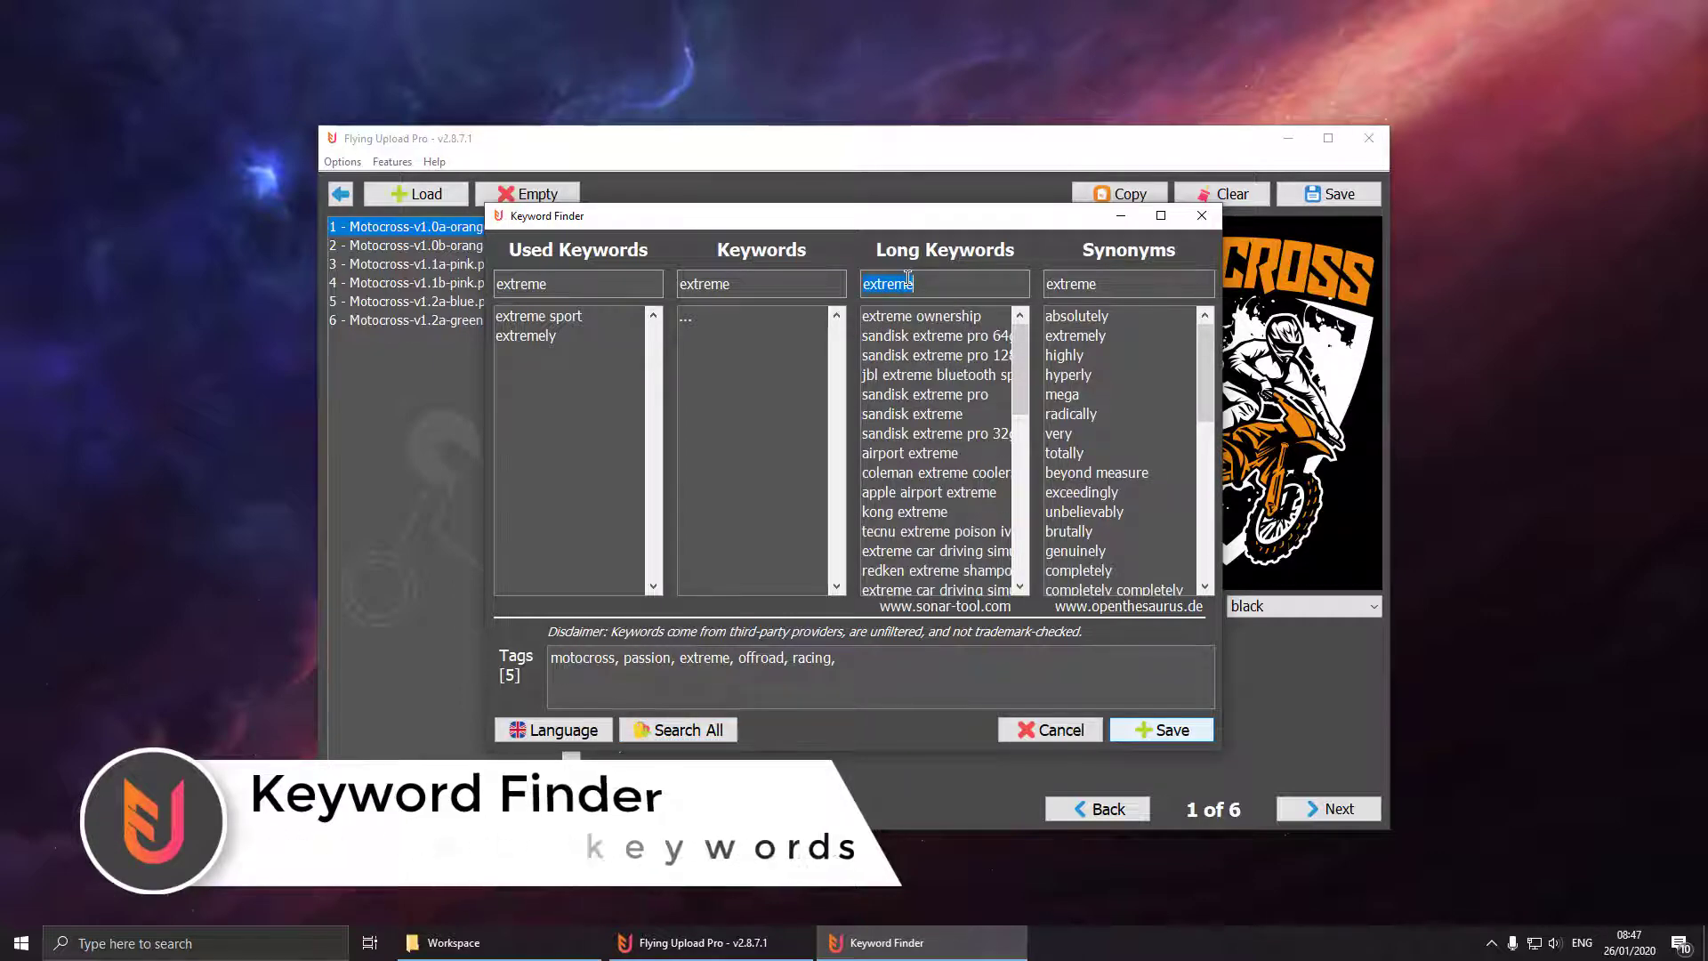
text(dirt)
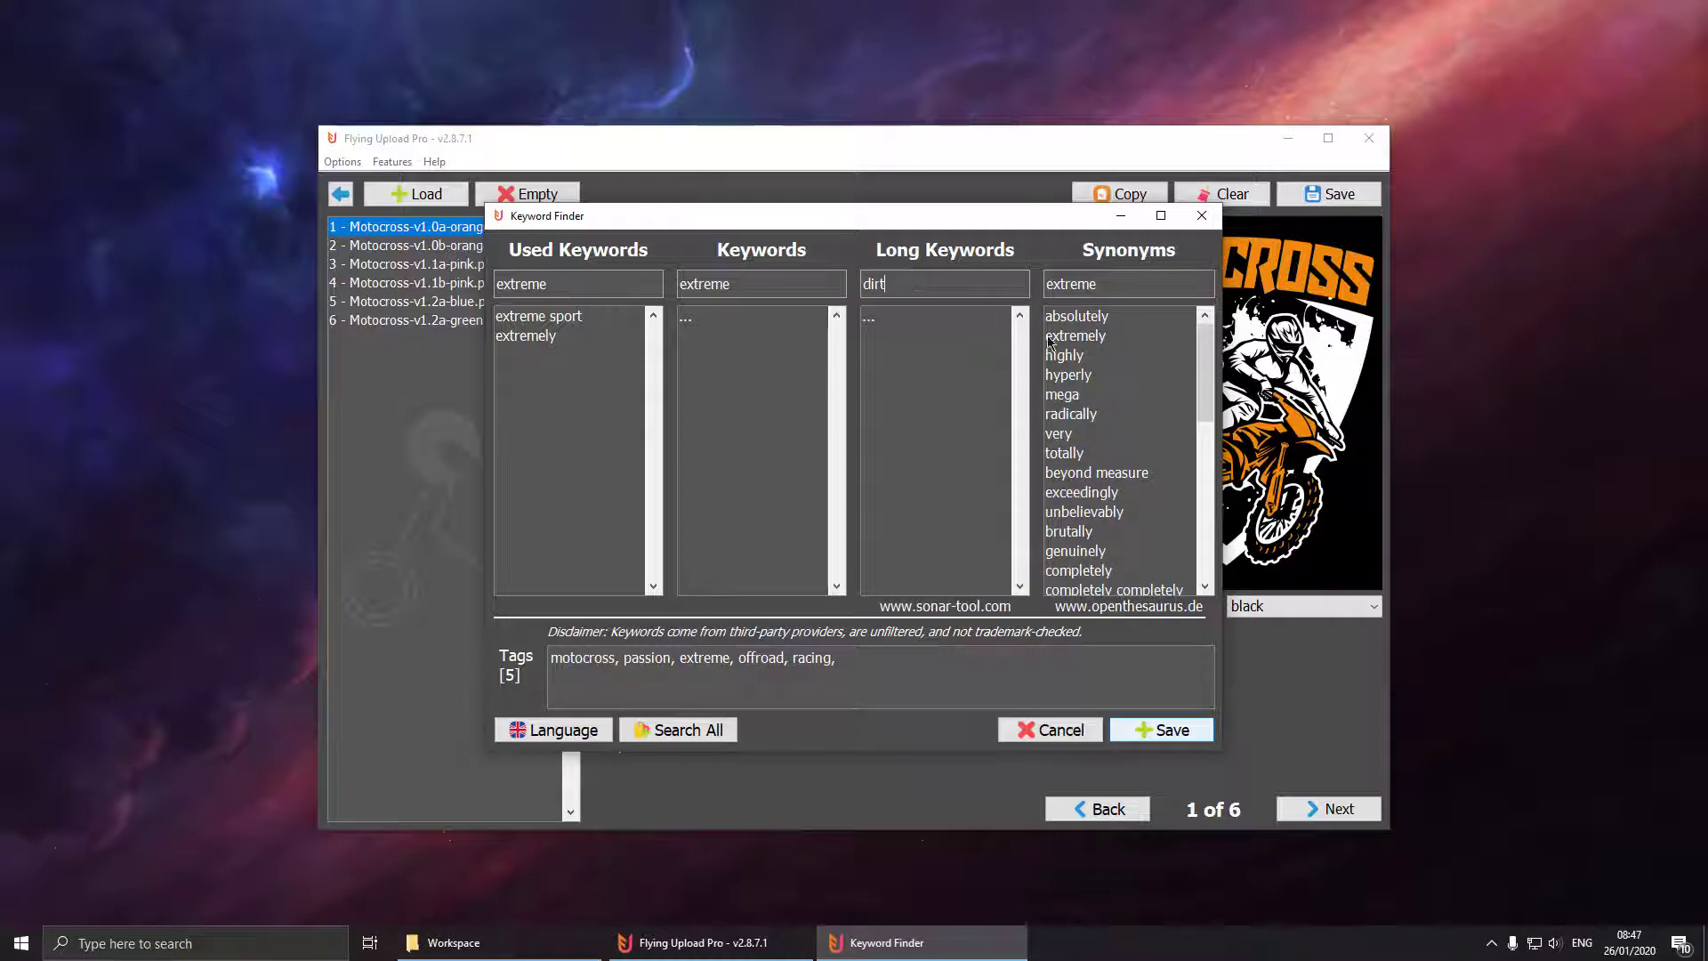
Step: Add mega, extremely, dirt bike, dirt bike games, dirt bike helmets and adventure to the tags
click(1084, 396)
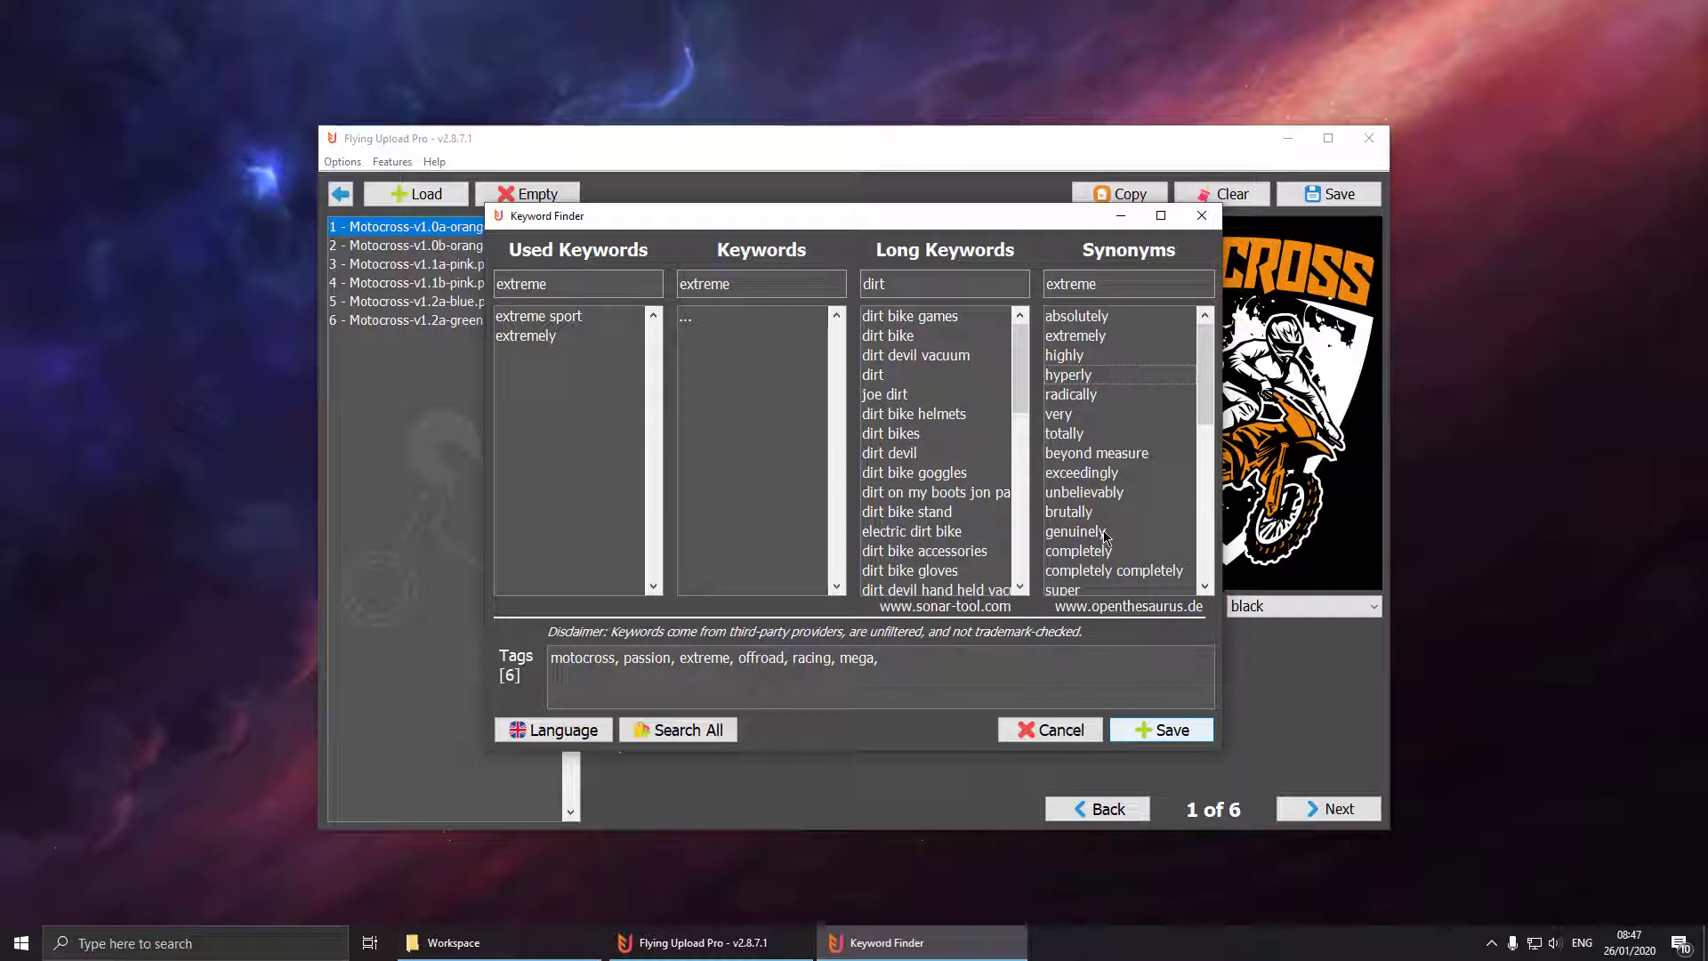
click(1090, 338)
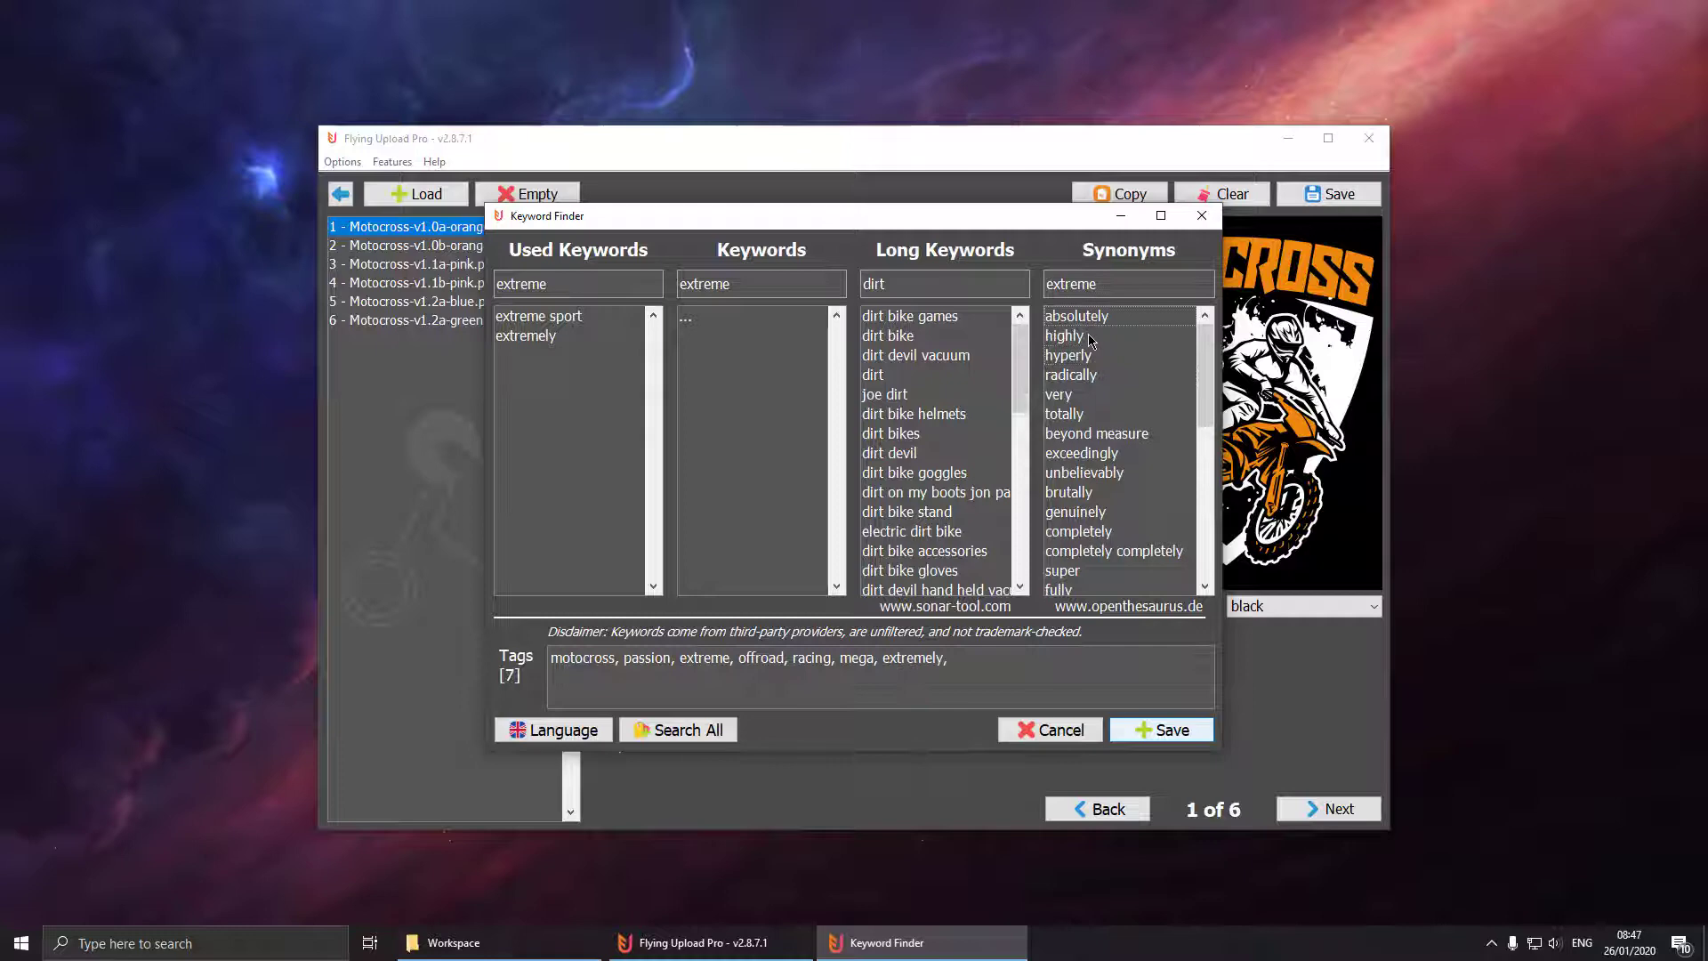
click(913, 339)
click(906, 318)
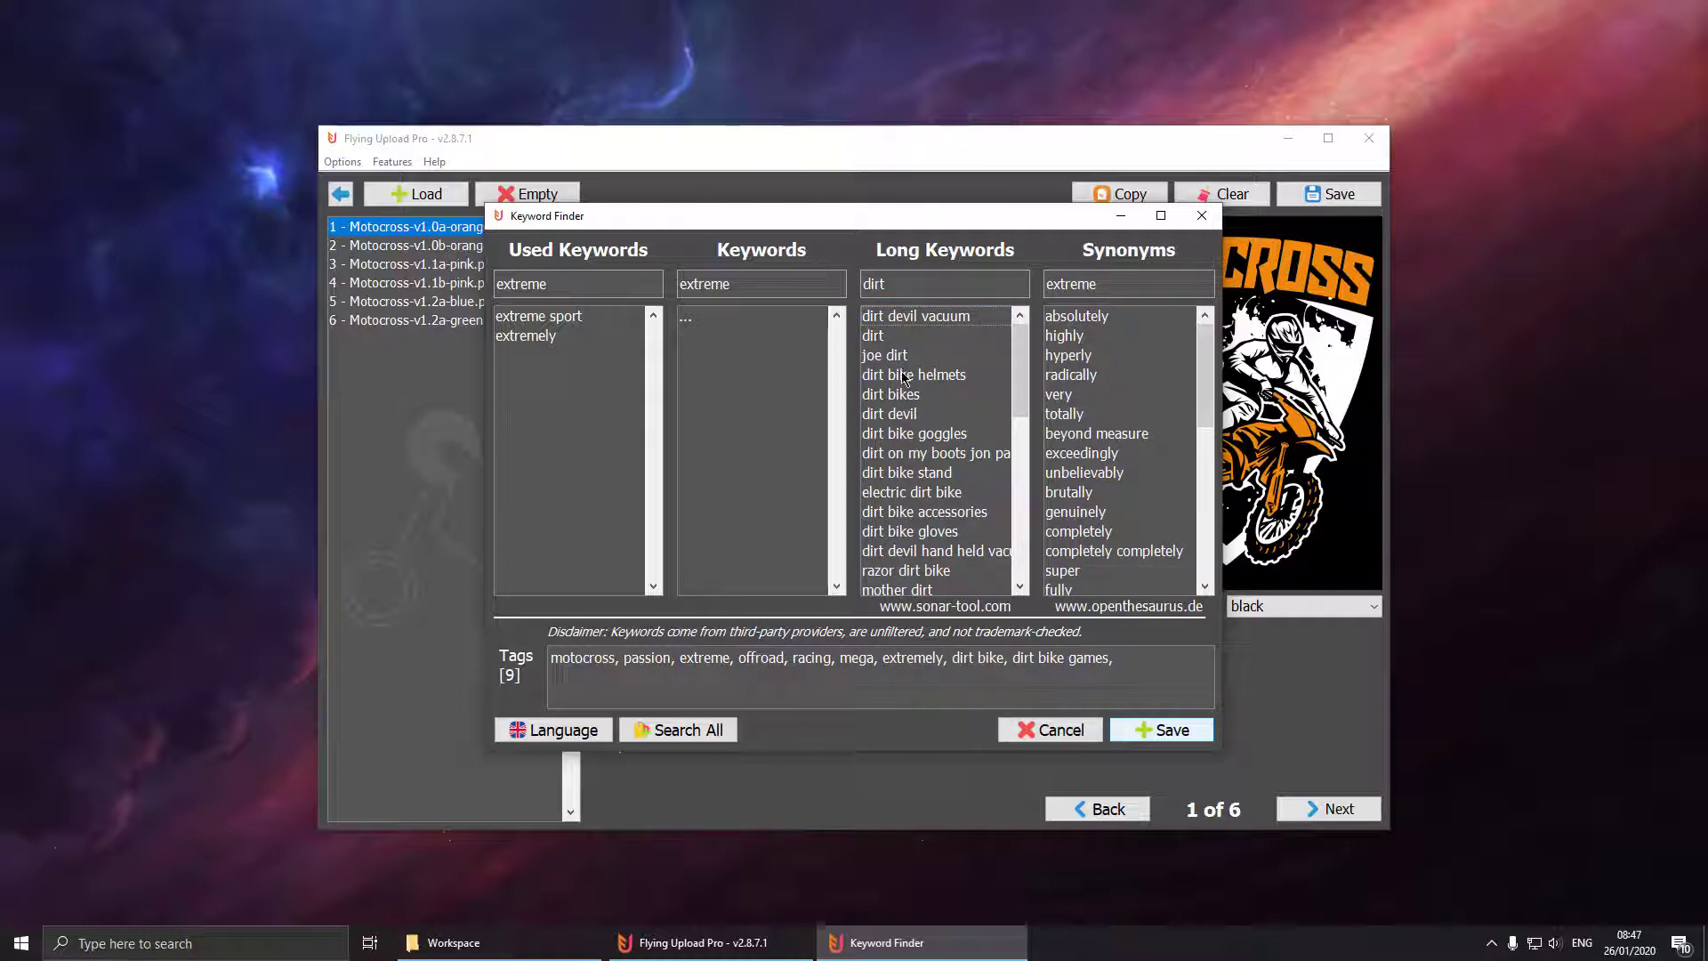
click(903, 377)
double_click(1079, 286)
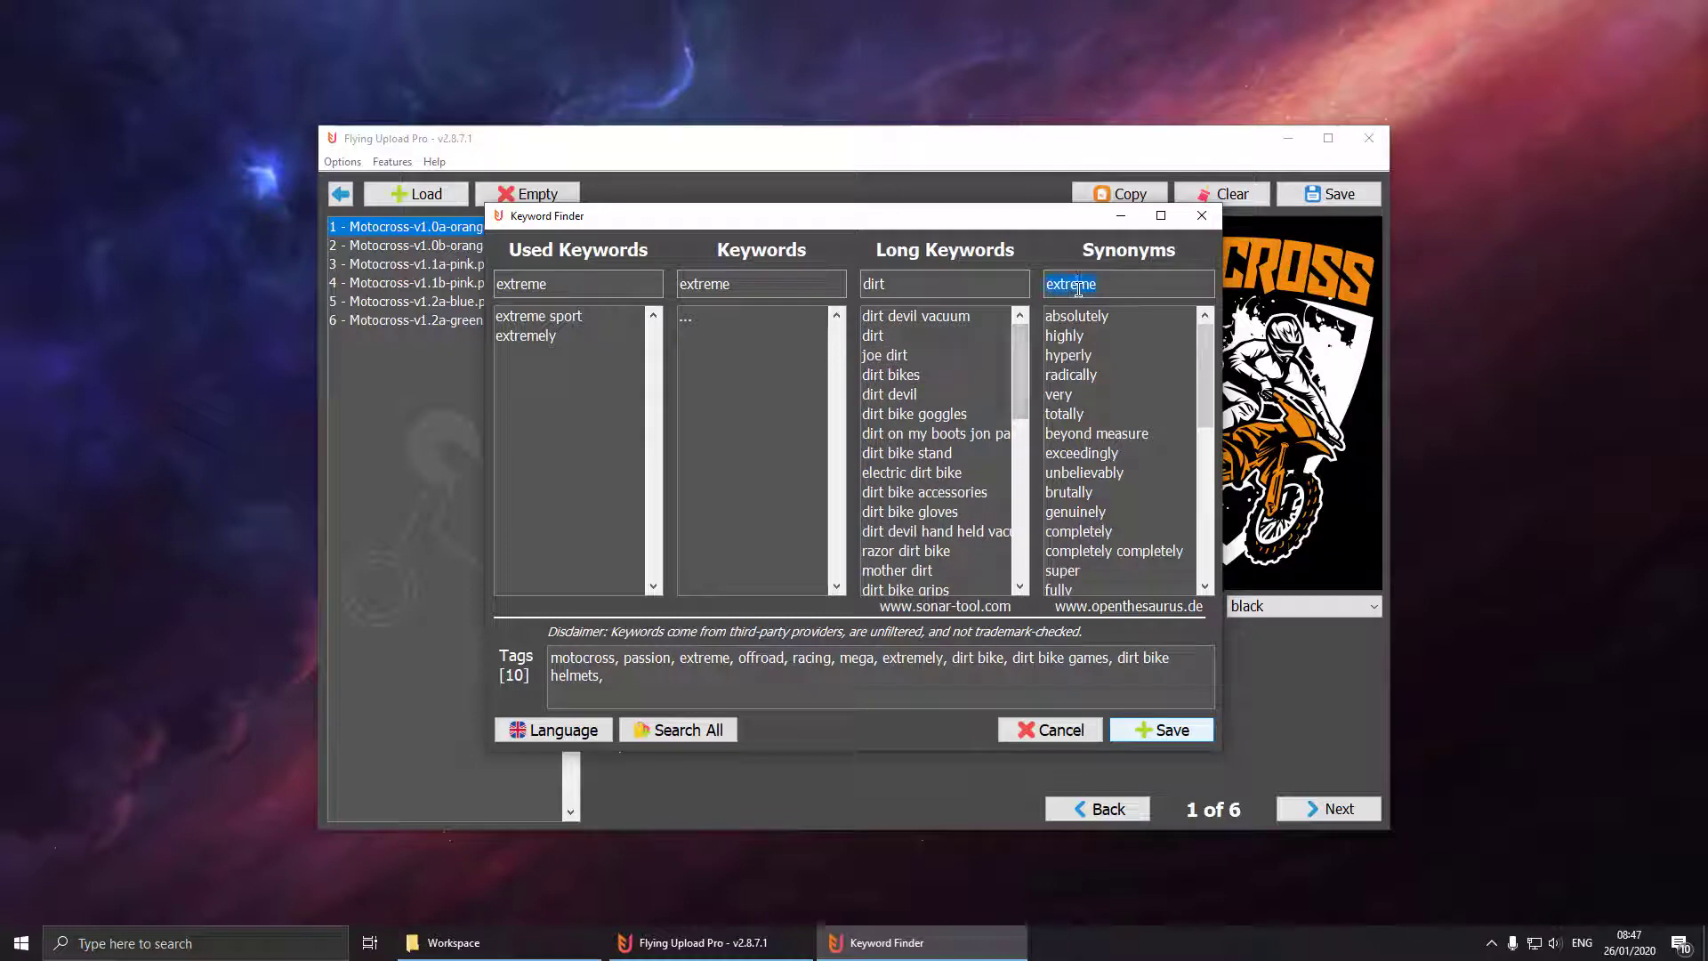
text(passion)
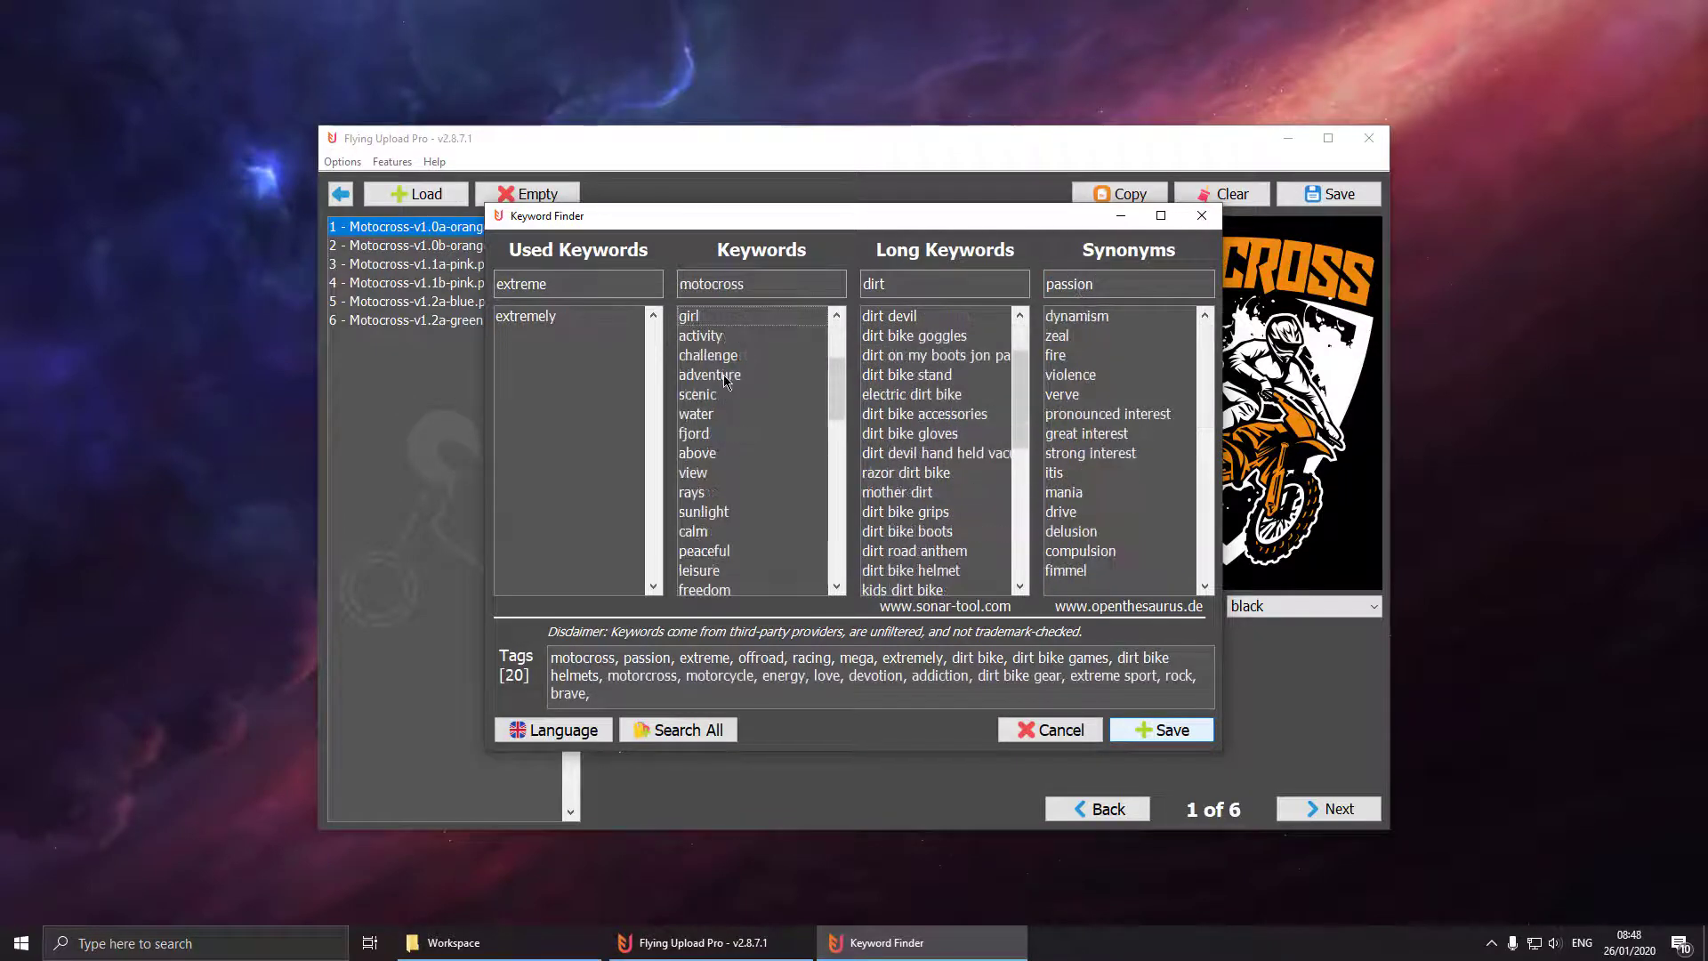
click(727, 381)
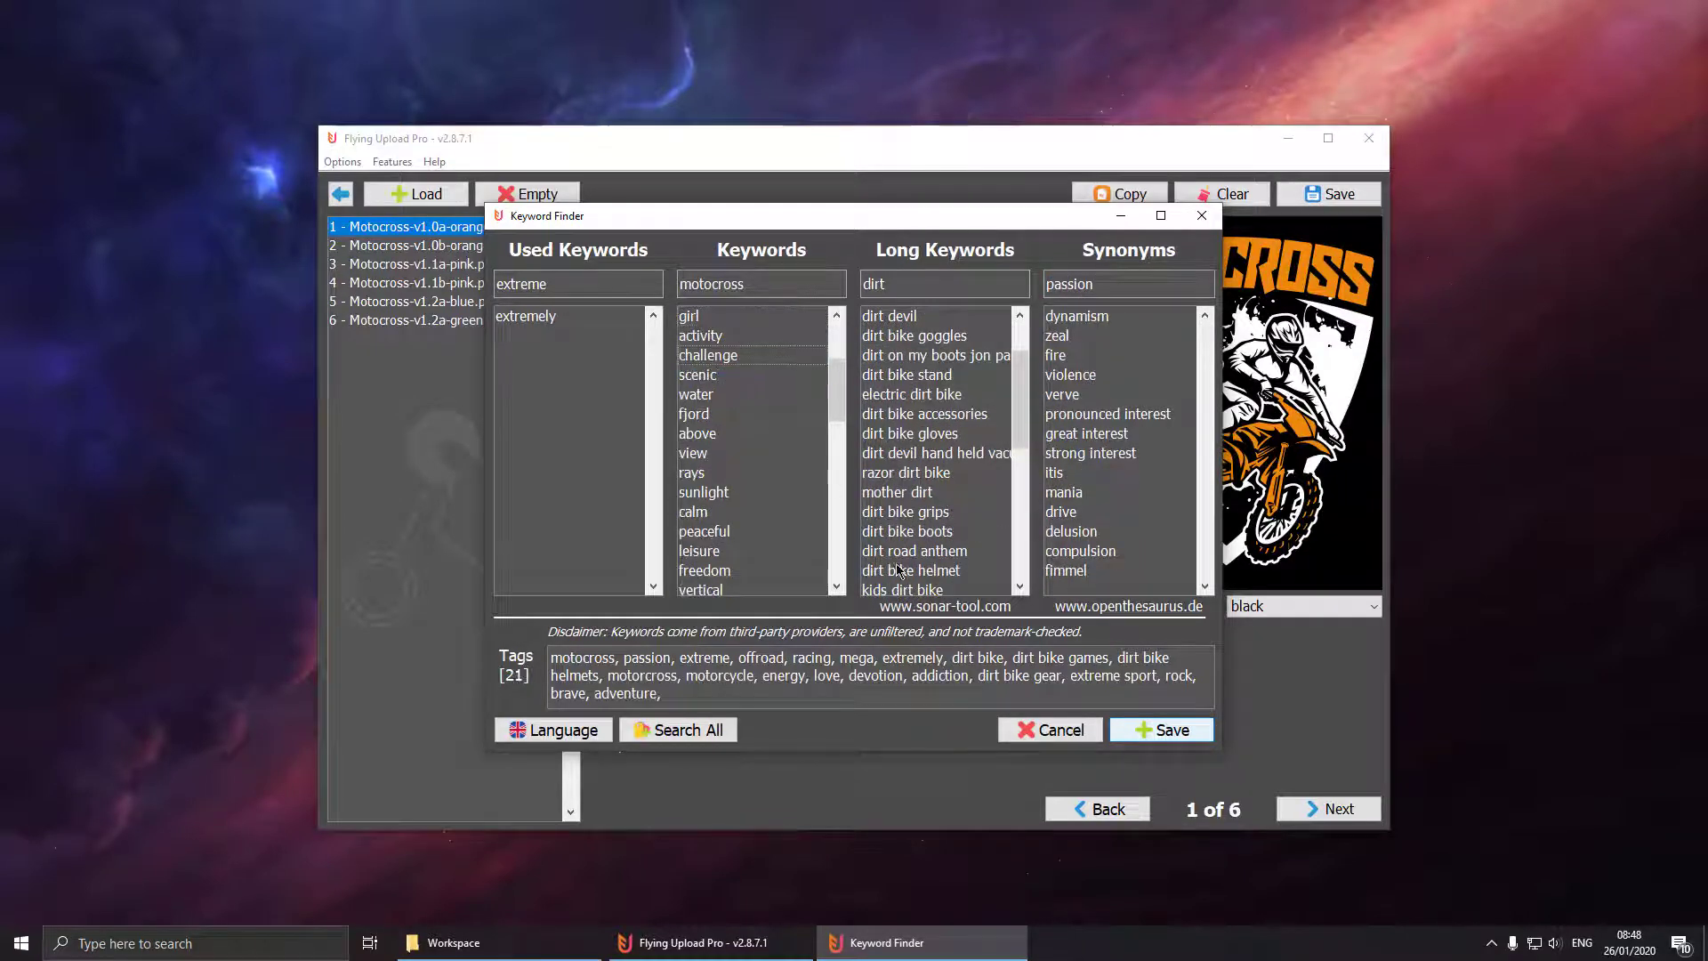
Step: Save the keywords, translate title, description and tags into German, and mark the design for men and women
click(1157, 731)
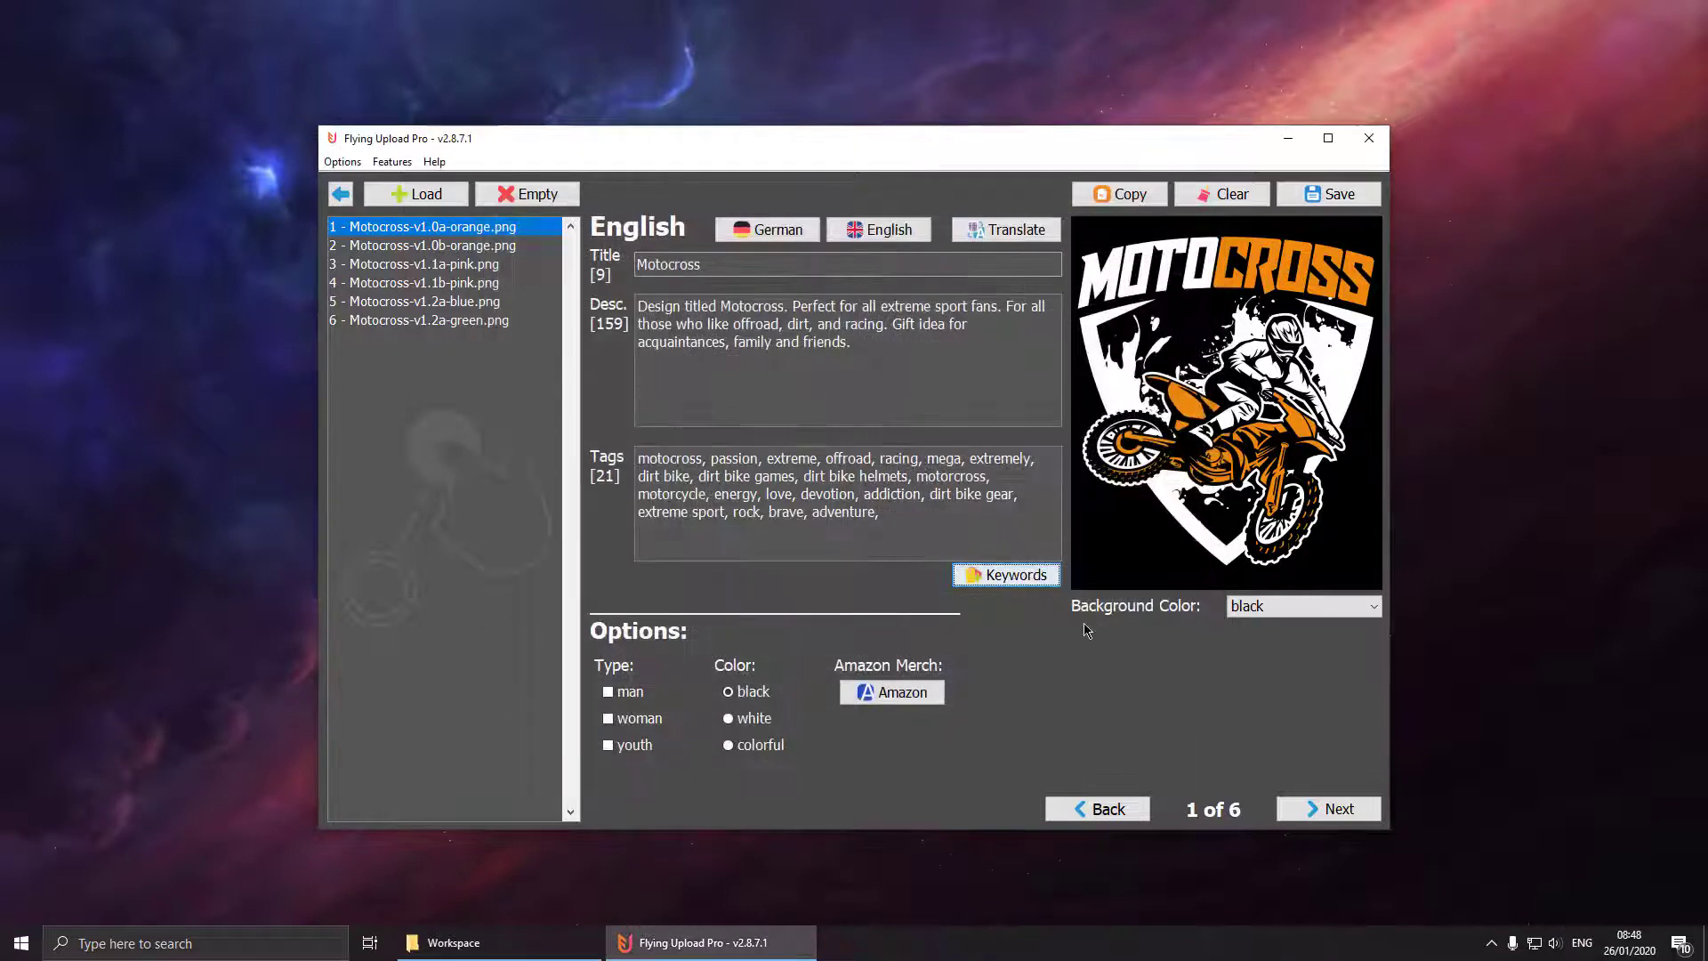
click(774, 233)
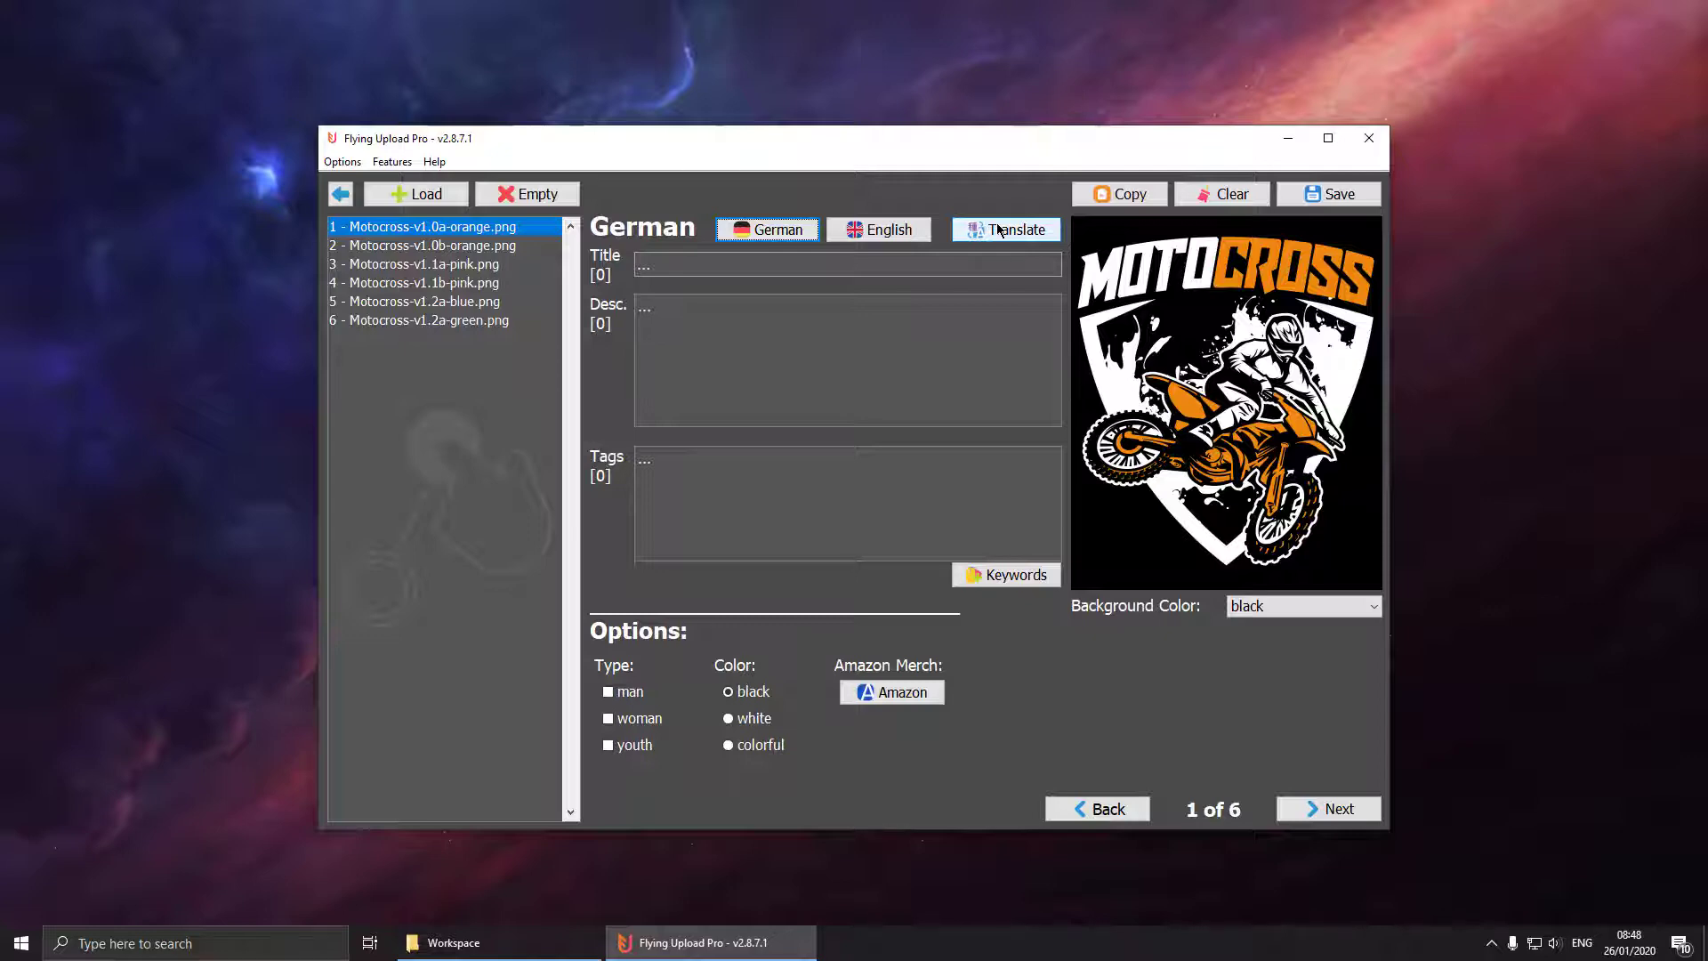
click(999, 229)
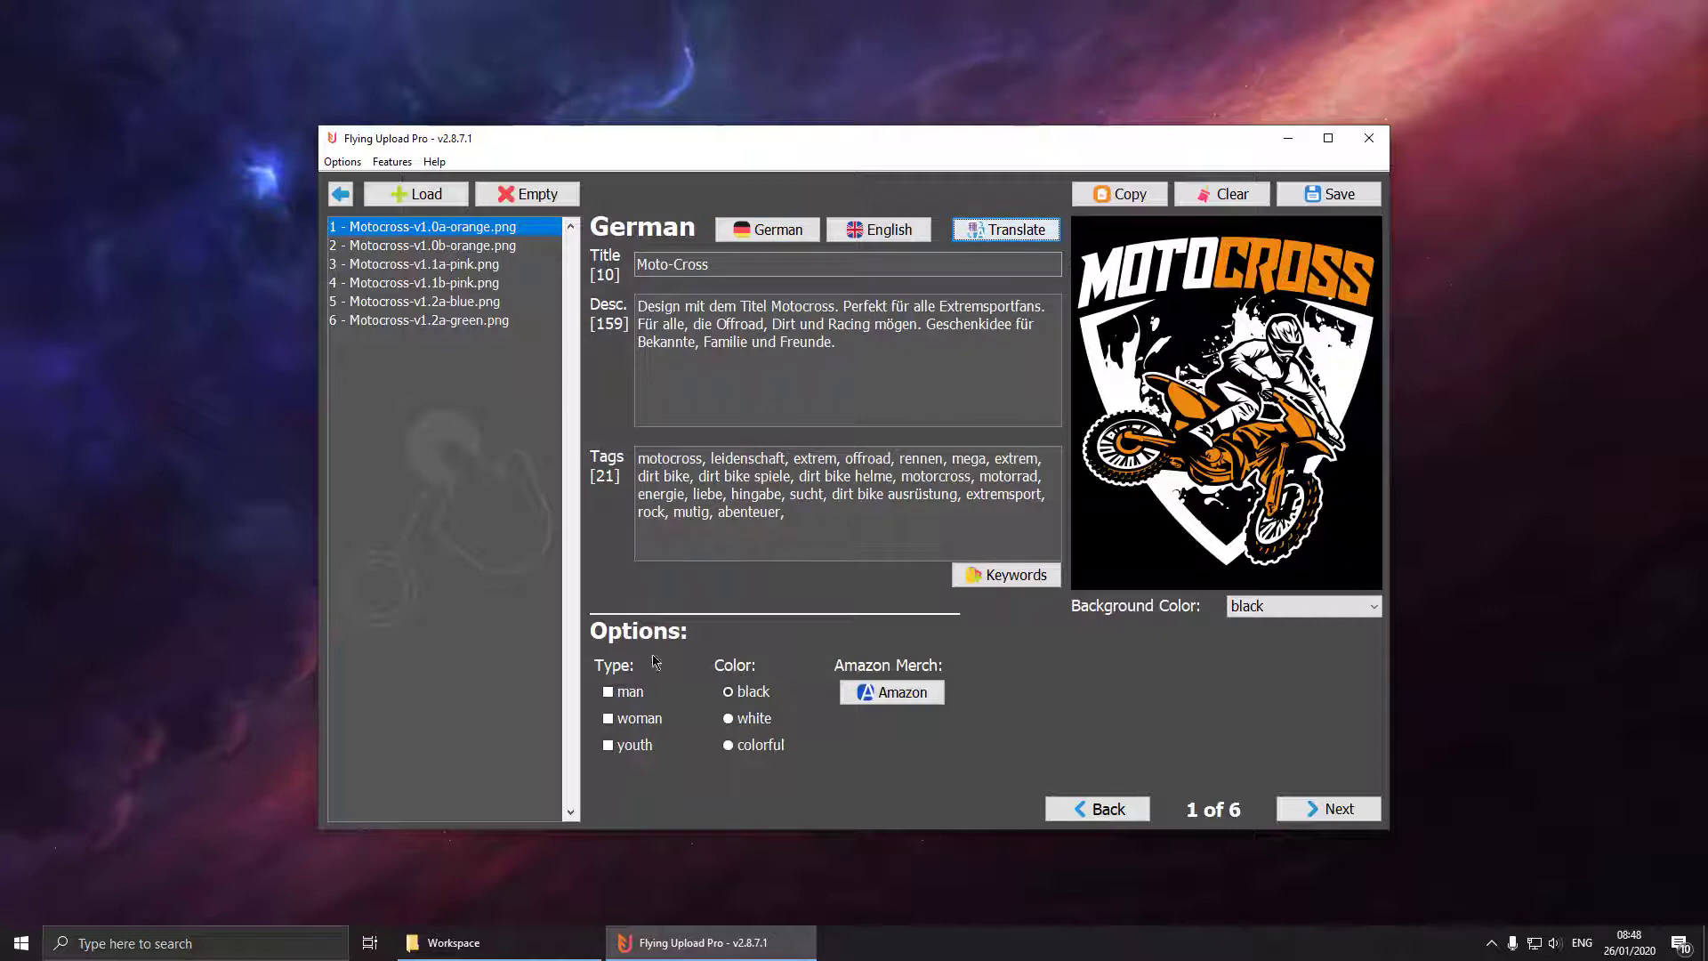
click(632, 695)
click(634, 722)
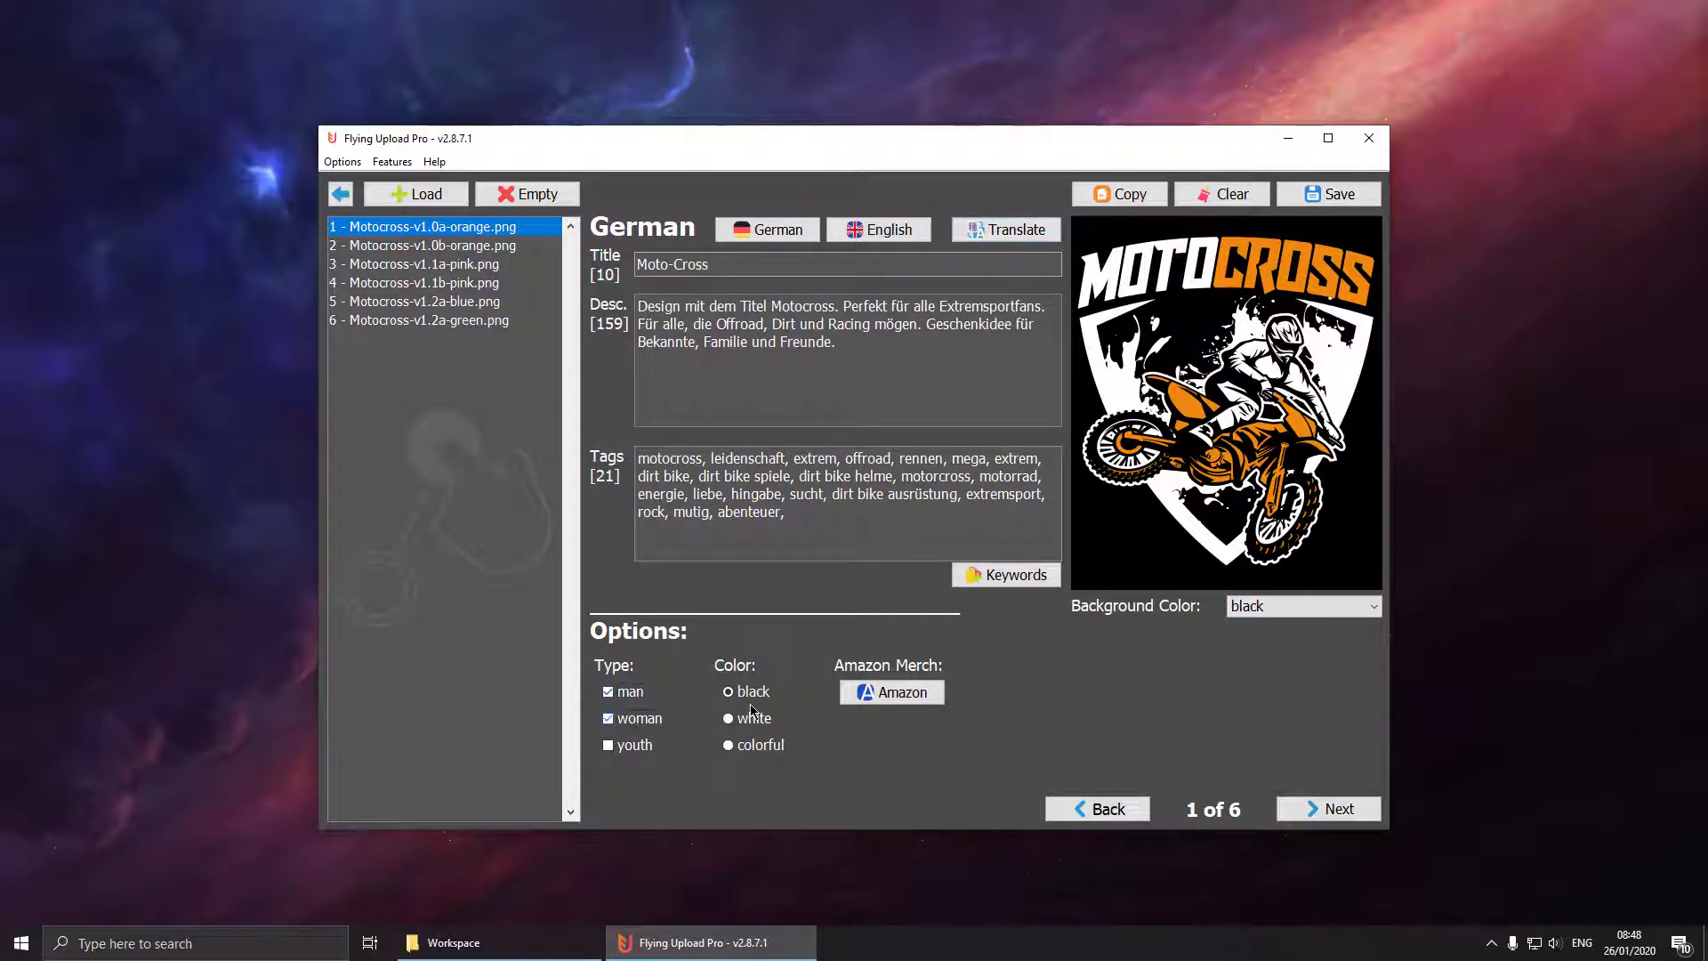
Step: Make the Amazon listing a Standard t-shirt sold on the com, co.uk and de markets
click(874, 694)
click(769, 227)
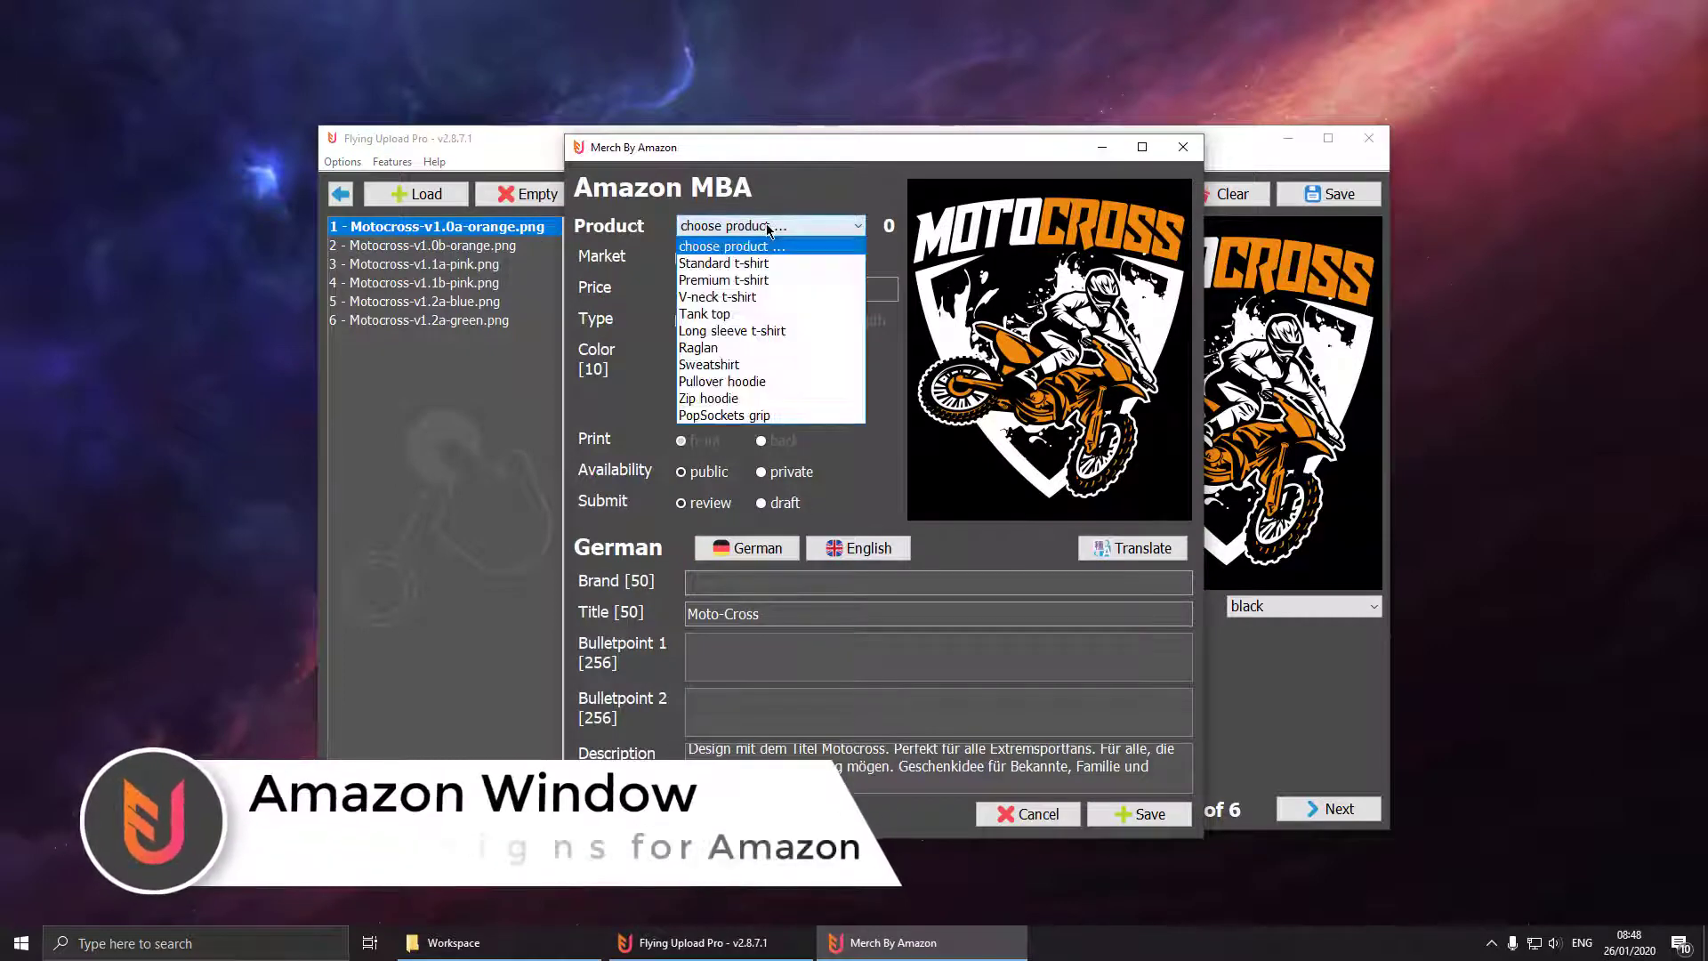
click(746, 263)
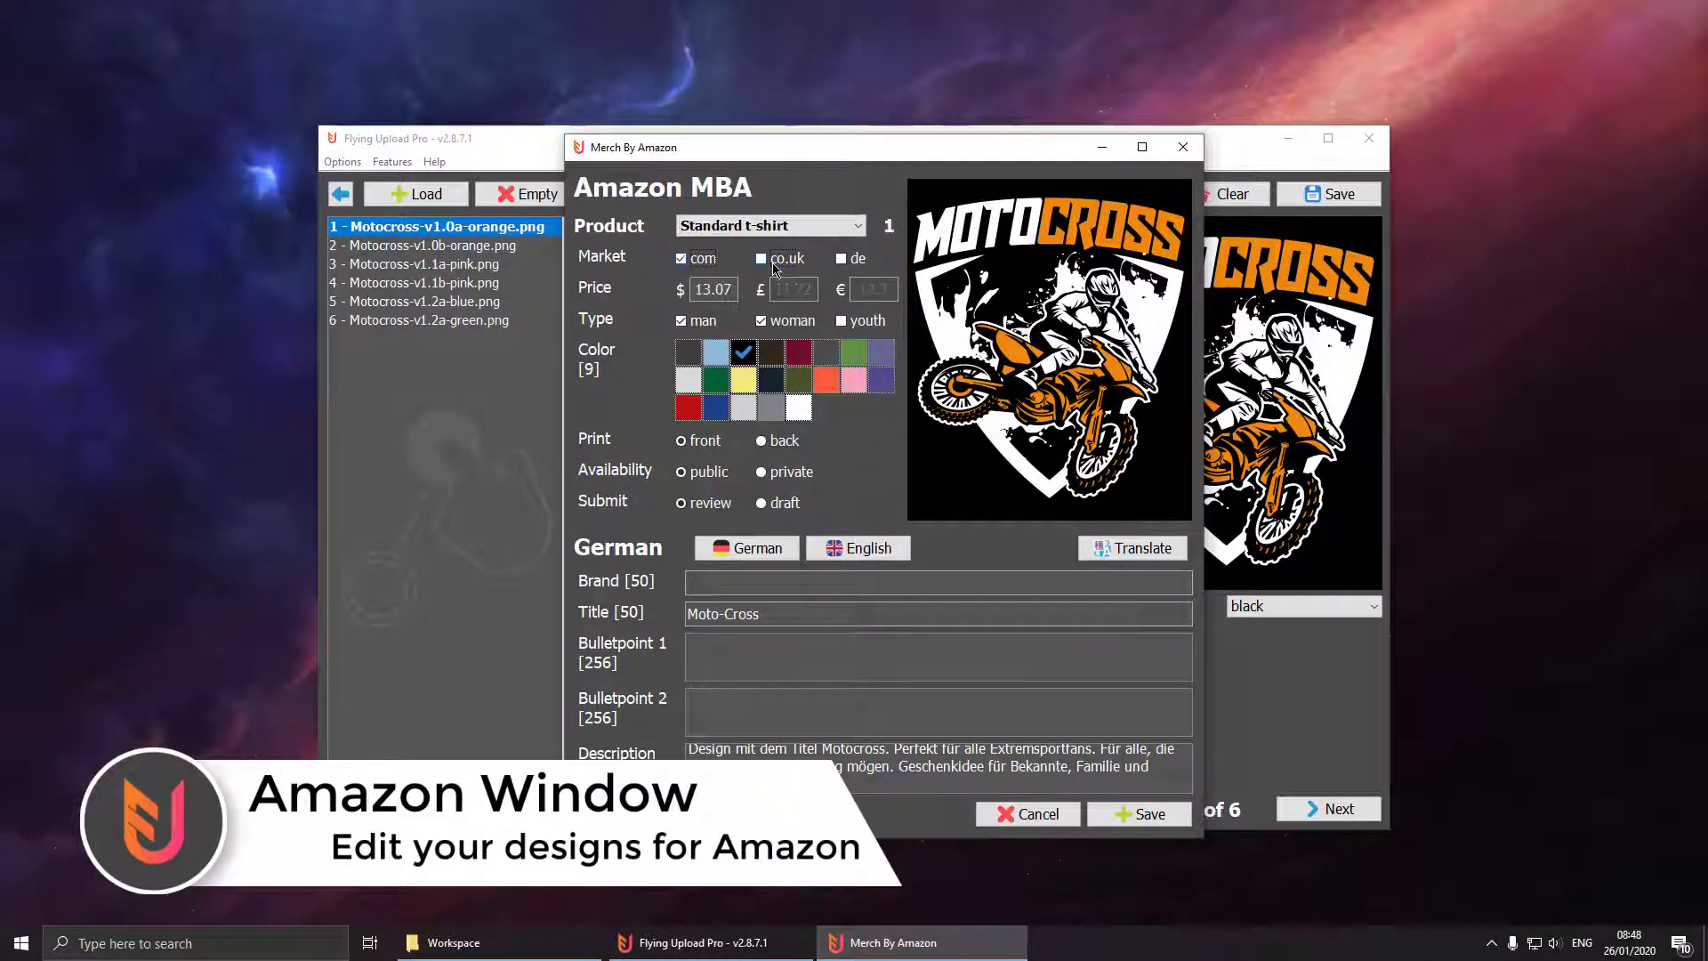
click(774, 265)
click(846, 262)
Step: Set the prices to £14.96 and $16.70 and toggle the maroon shirt colour
text(14.96)
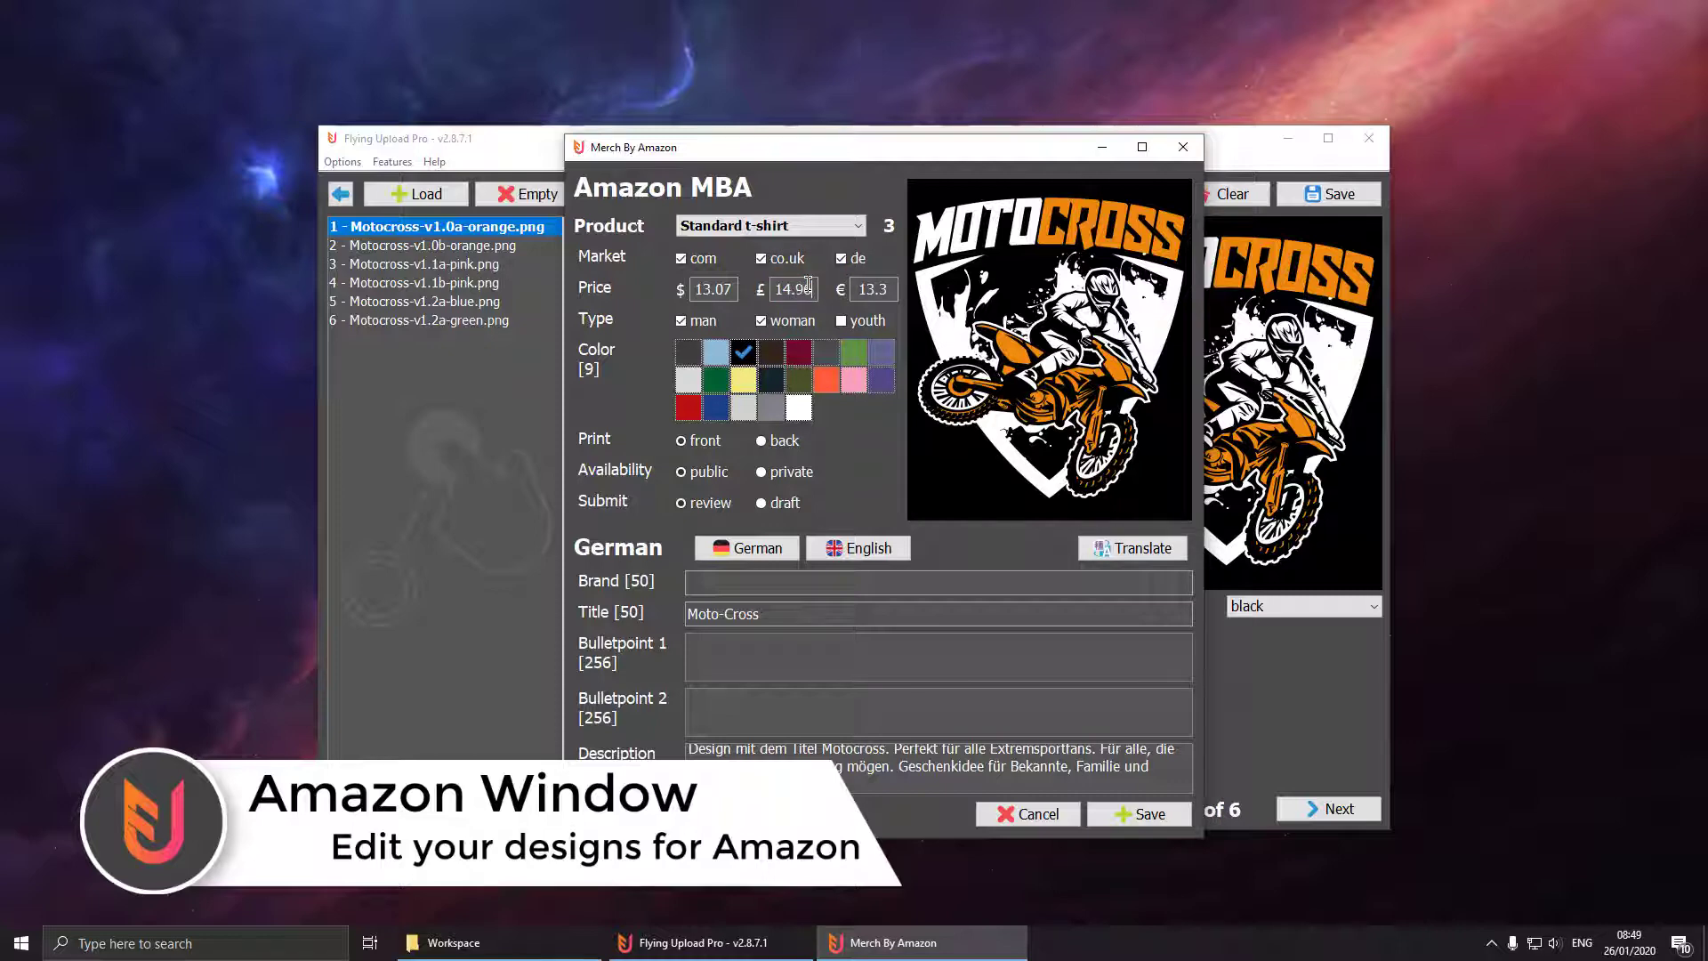
double_click(719, 289)
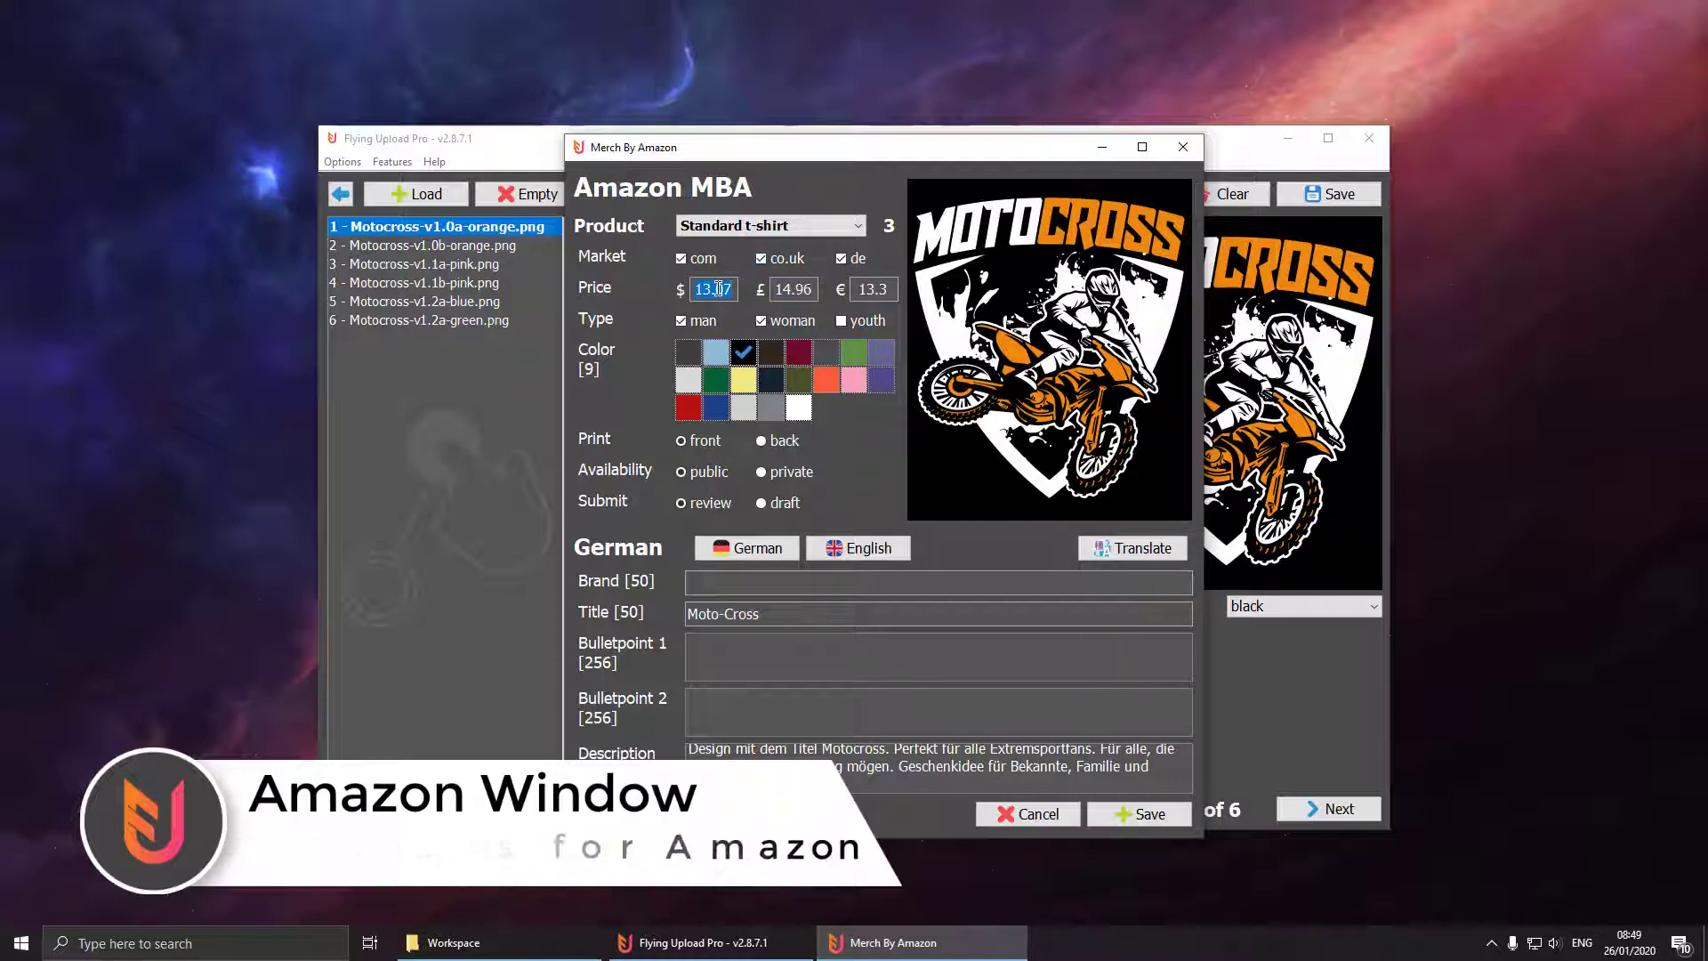
text(16)
text(.20)
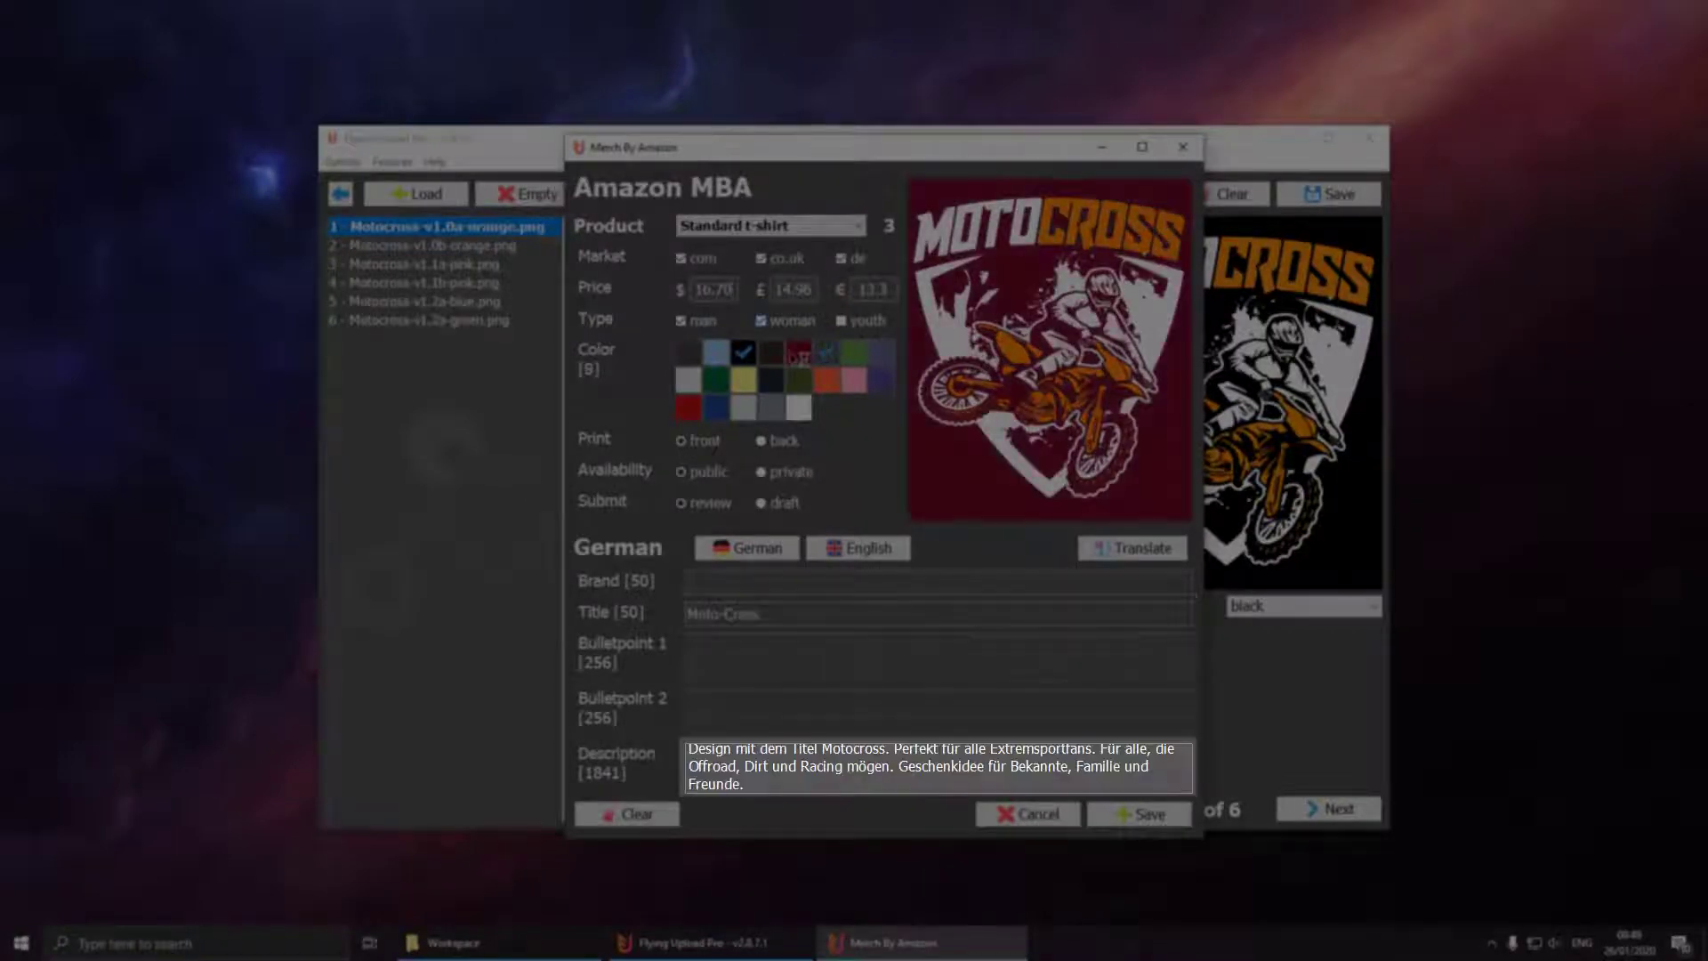
click(798, 353)
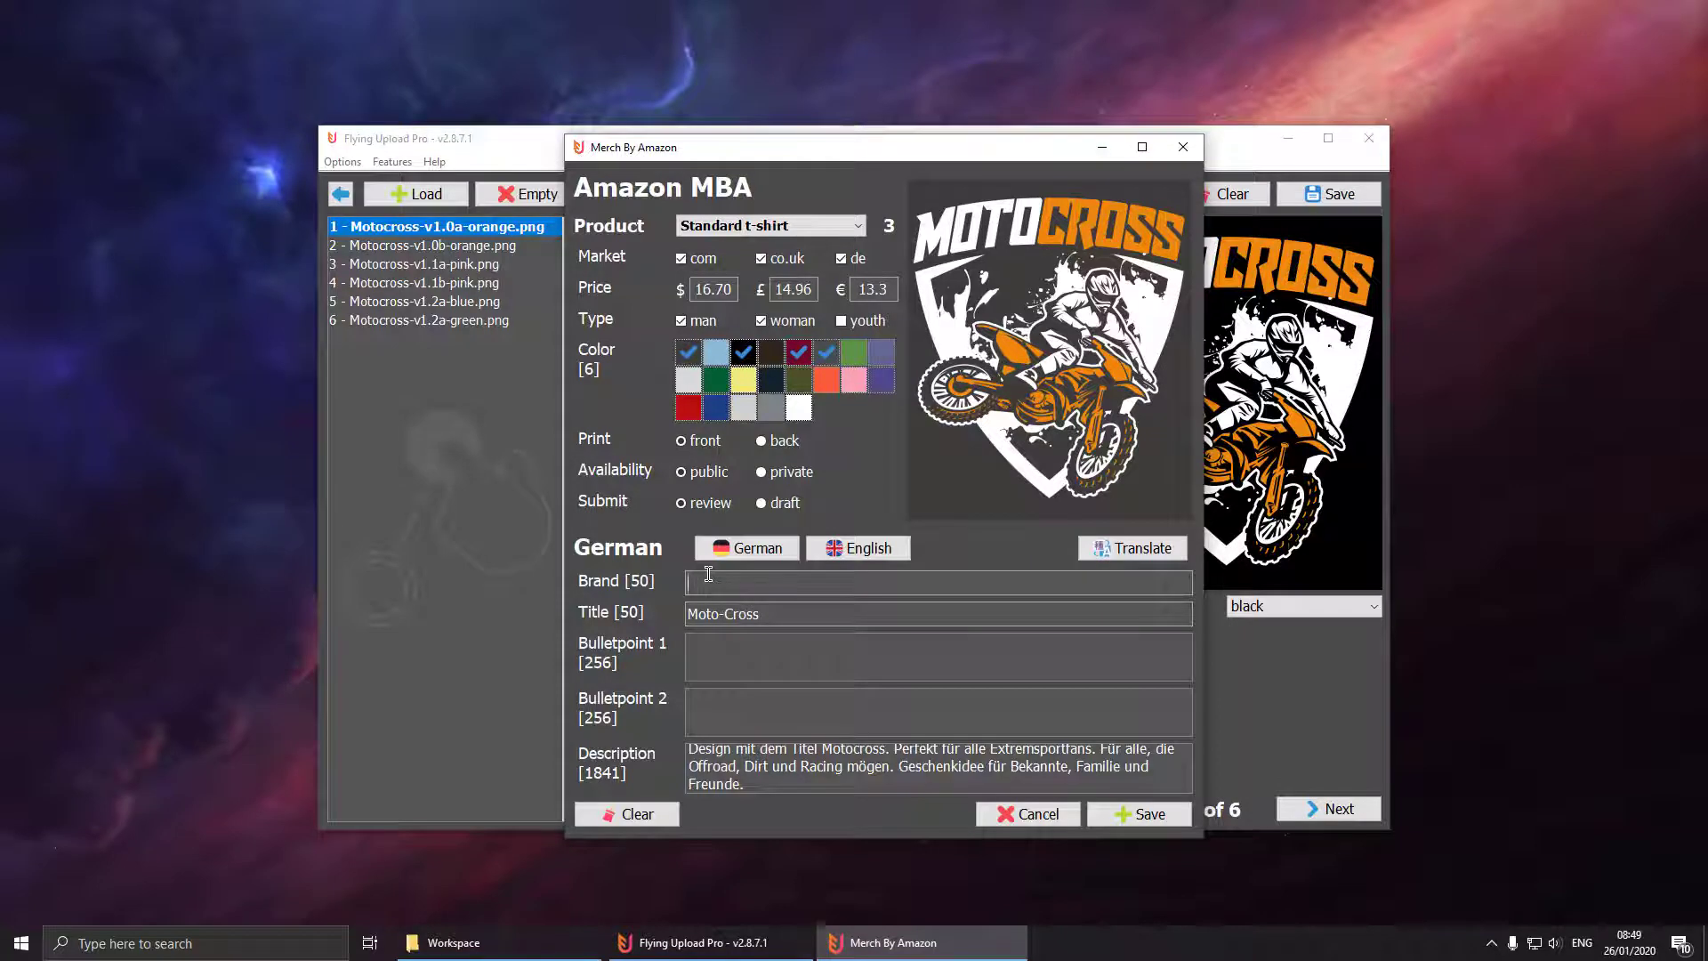
Step: Enter the German brand 'Extrem Sport' and two German bullet points about riding motocross through dirt
text(Extrem SportLebe )
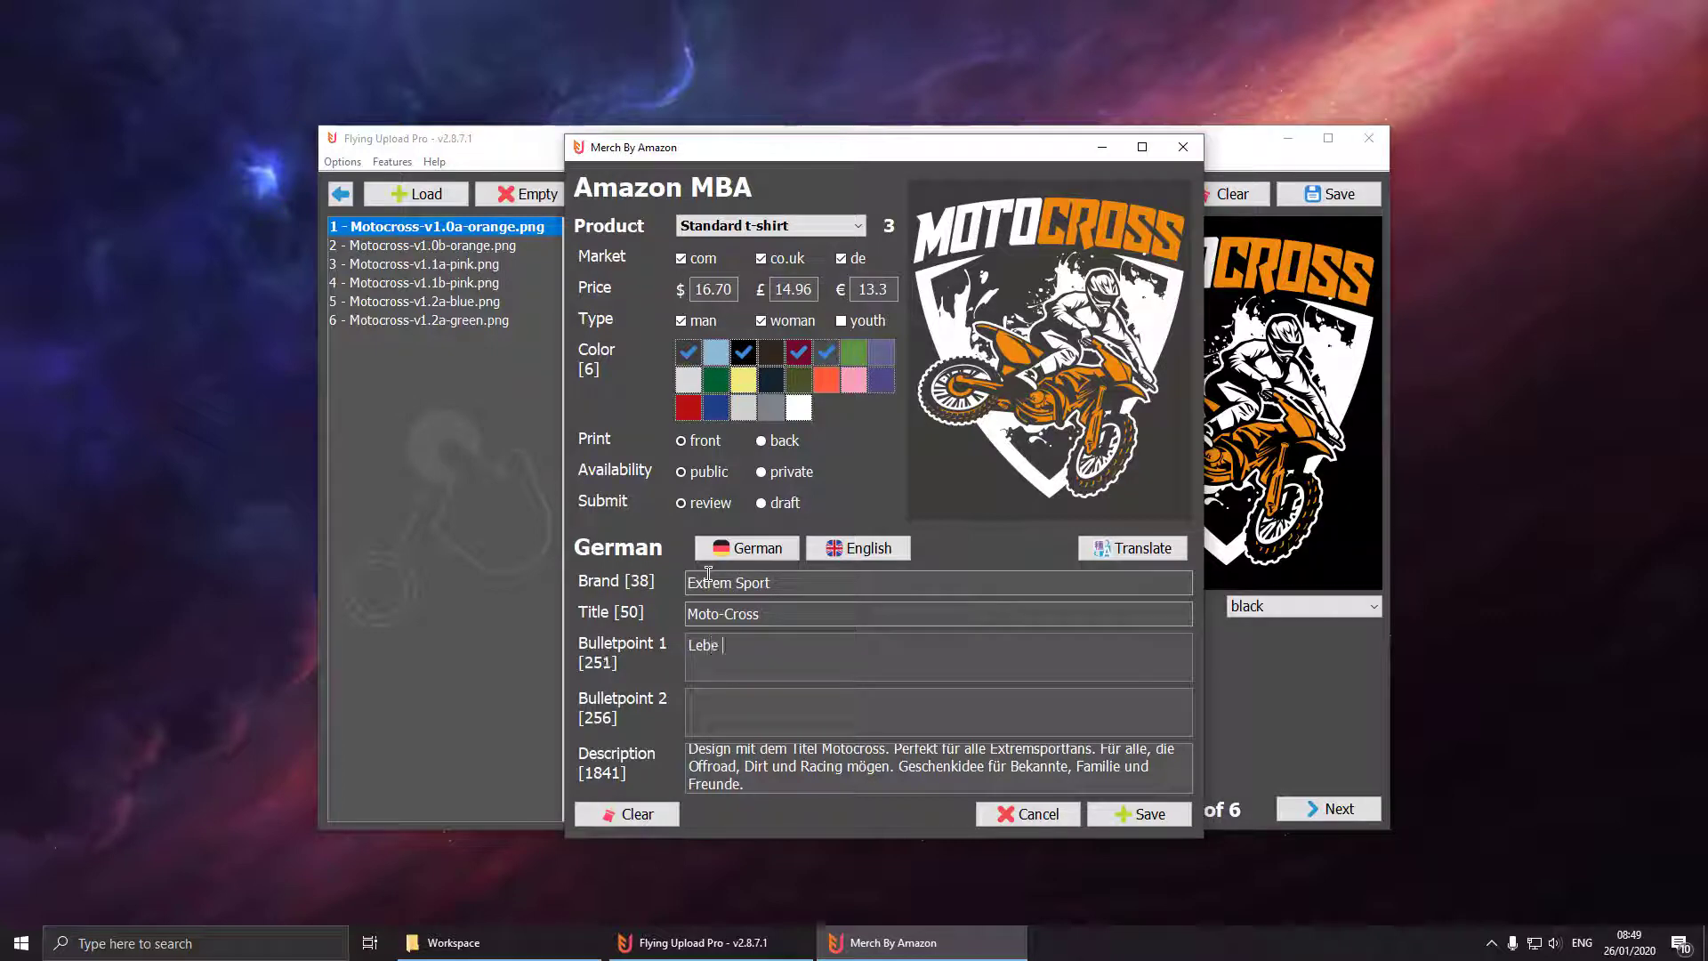
text(dein Leben und fahre )
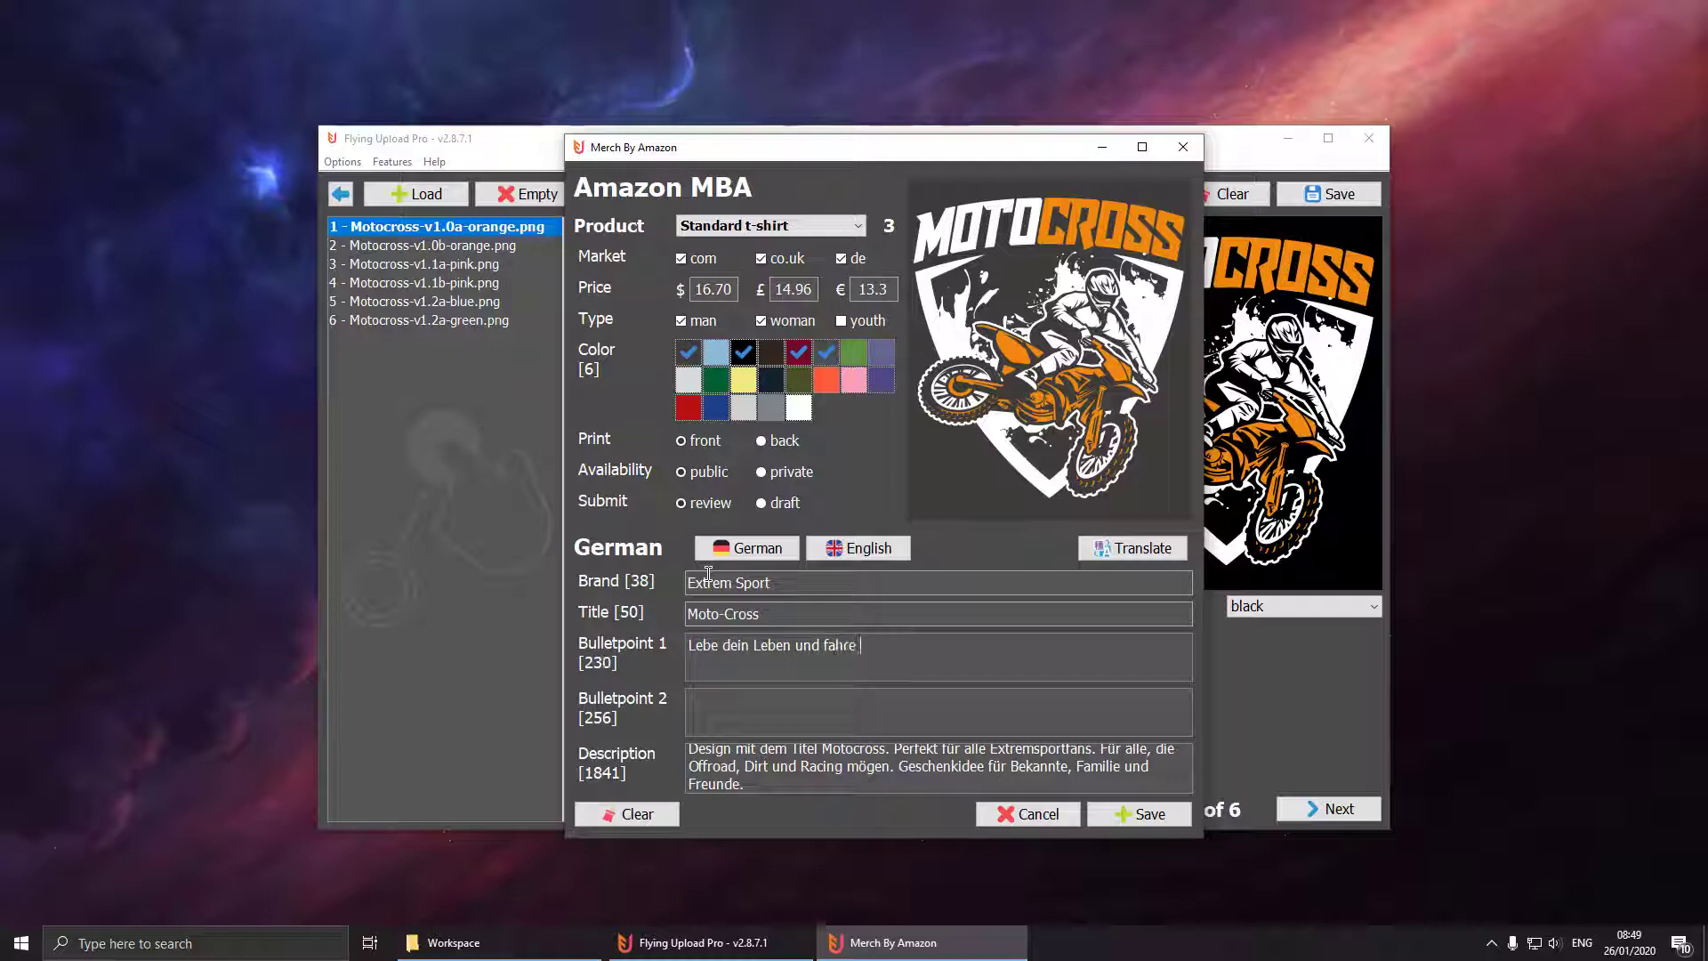
text(dein Motocros)
text(Extre)
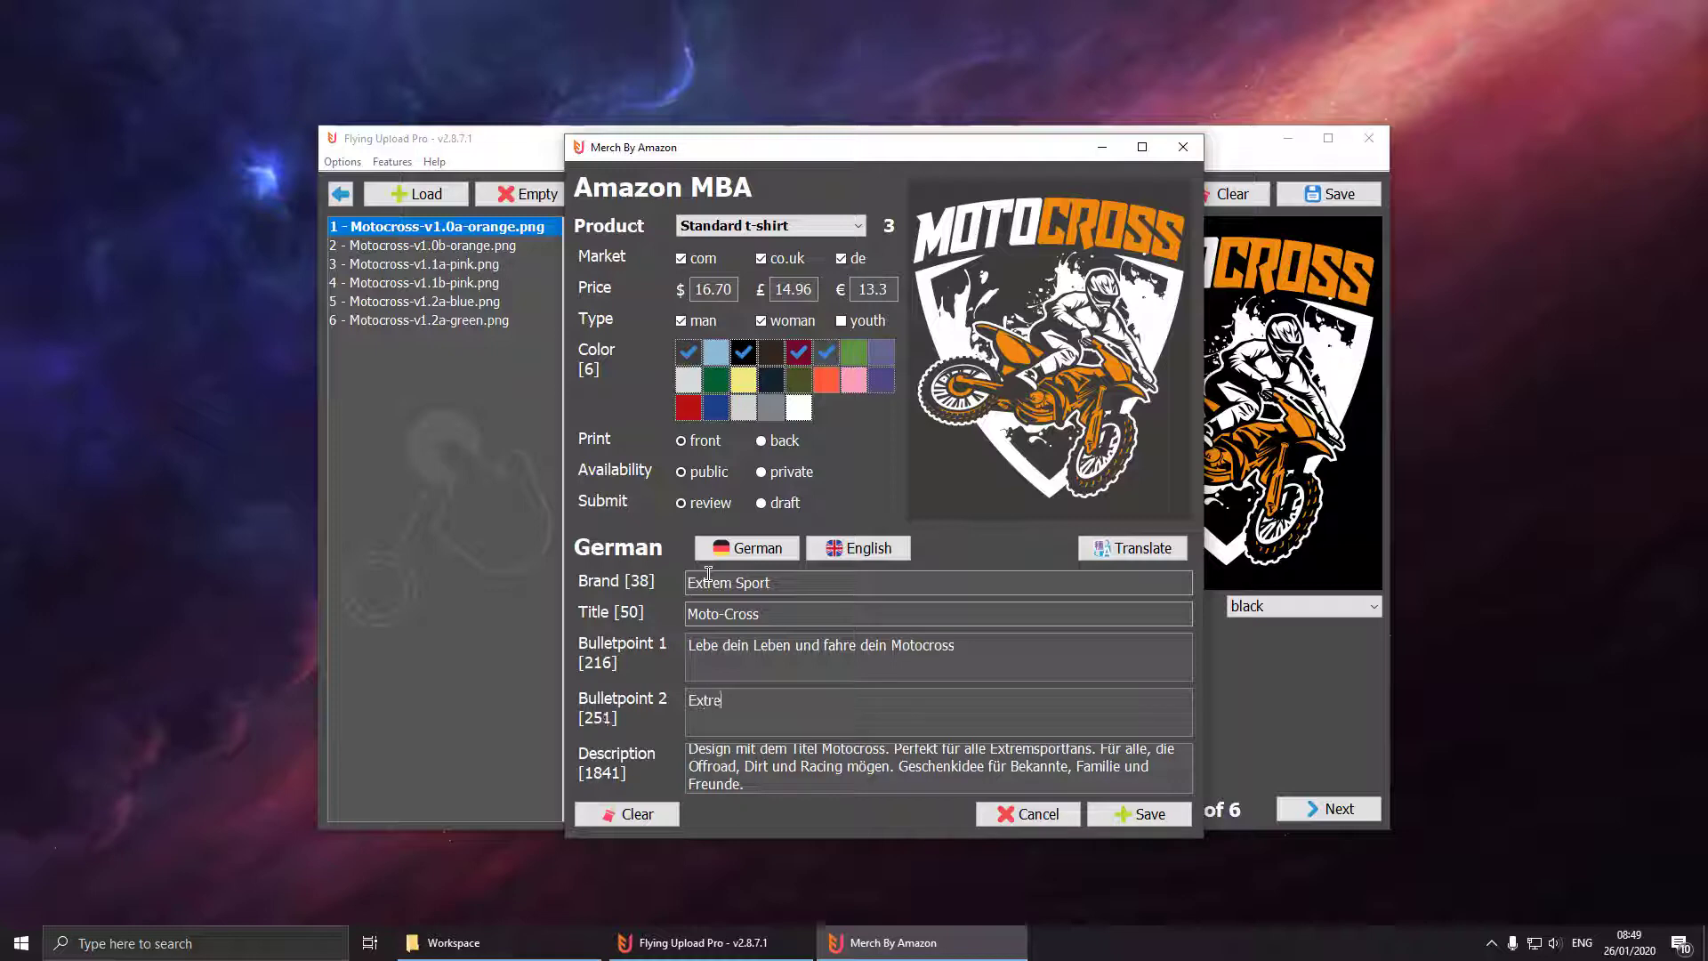
text(mer Motocross du)
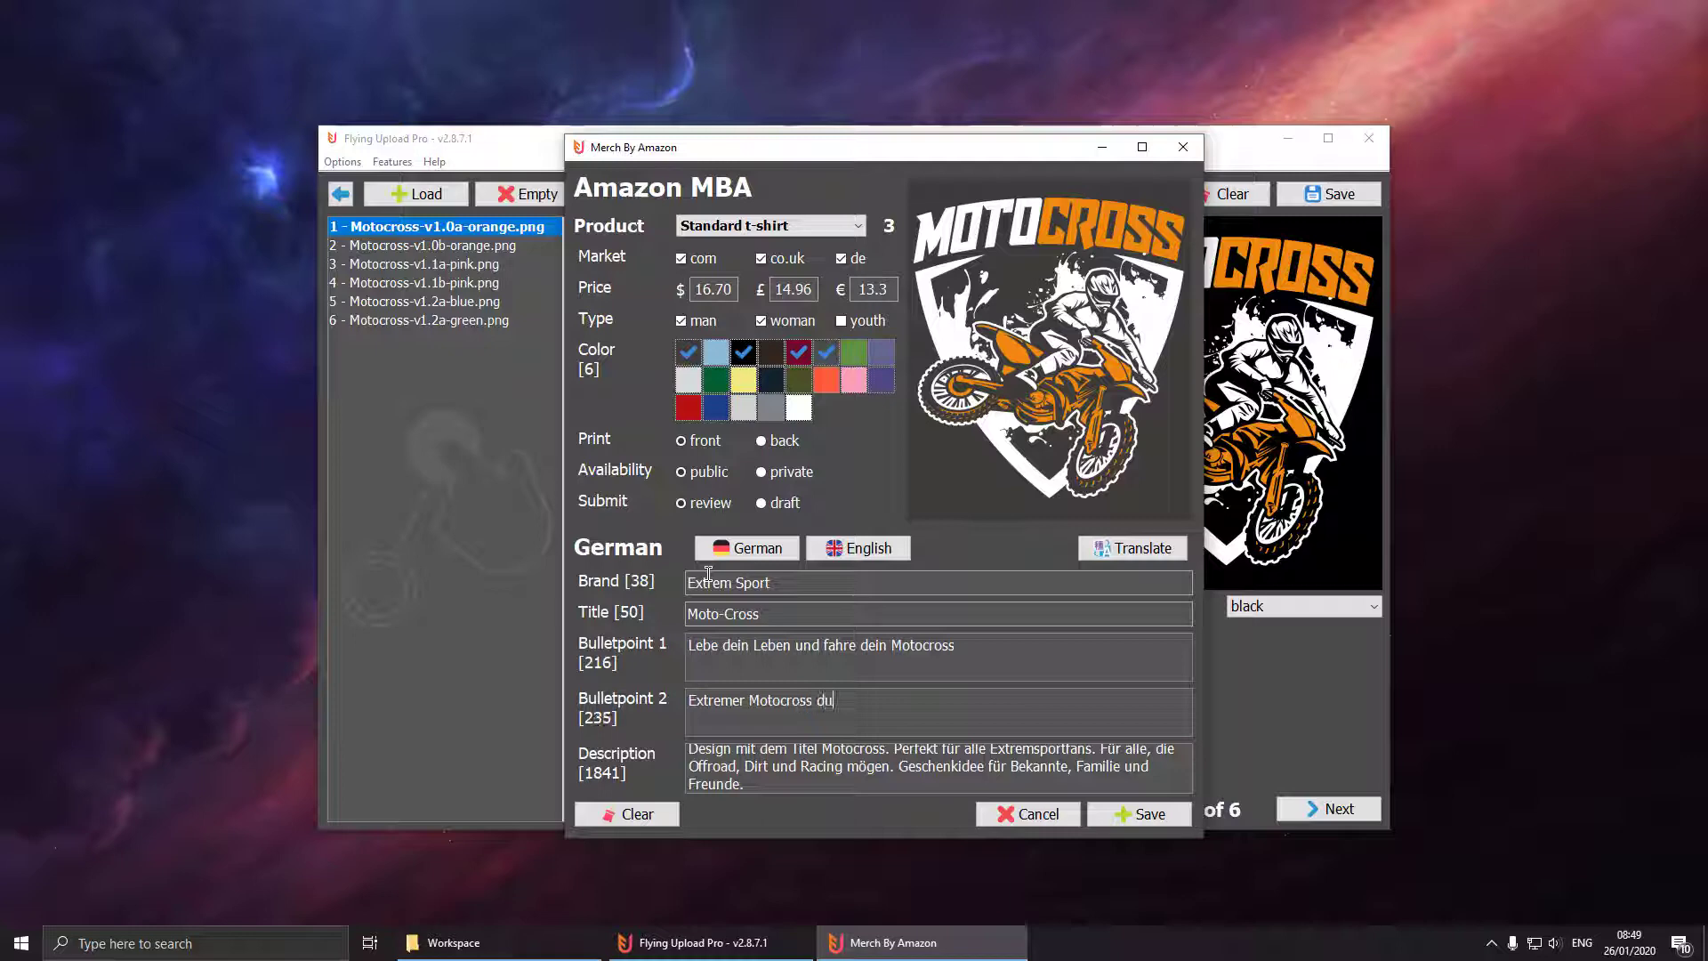
text(crch den Dreck)
Step: Translate the Amazon listing into English, giving brand 'Extreme Sports', and save the listing
click(861, 548)
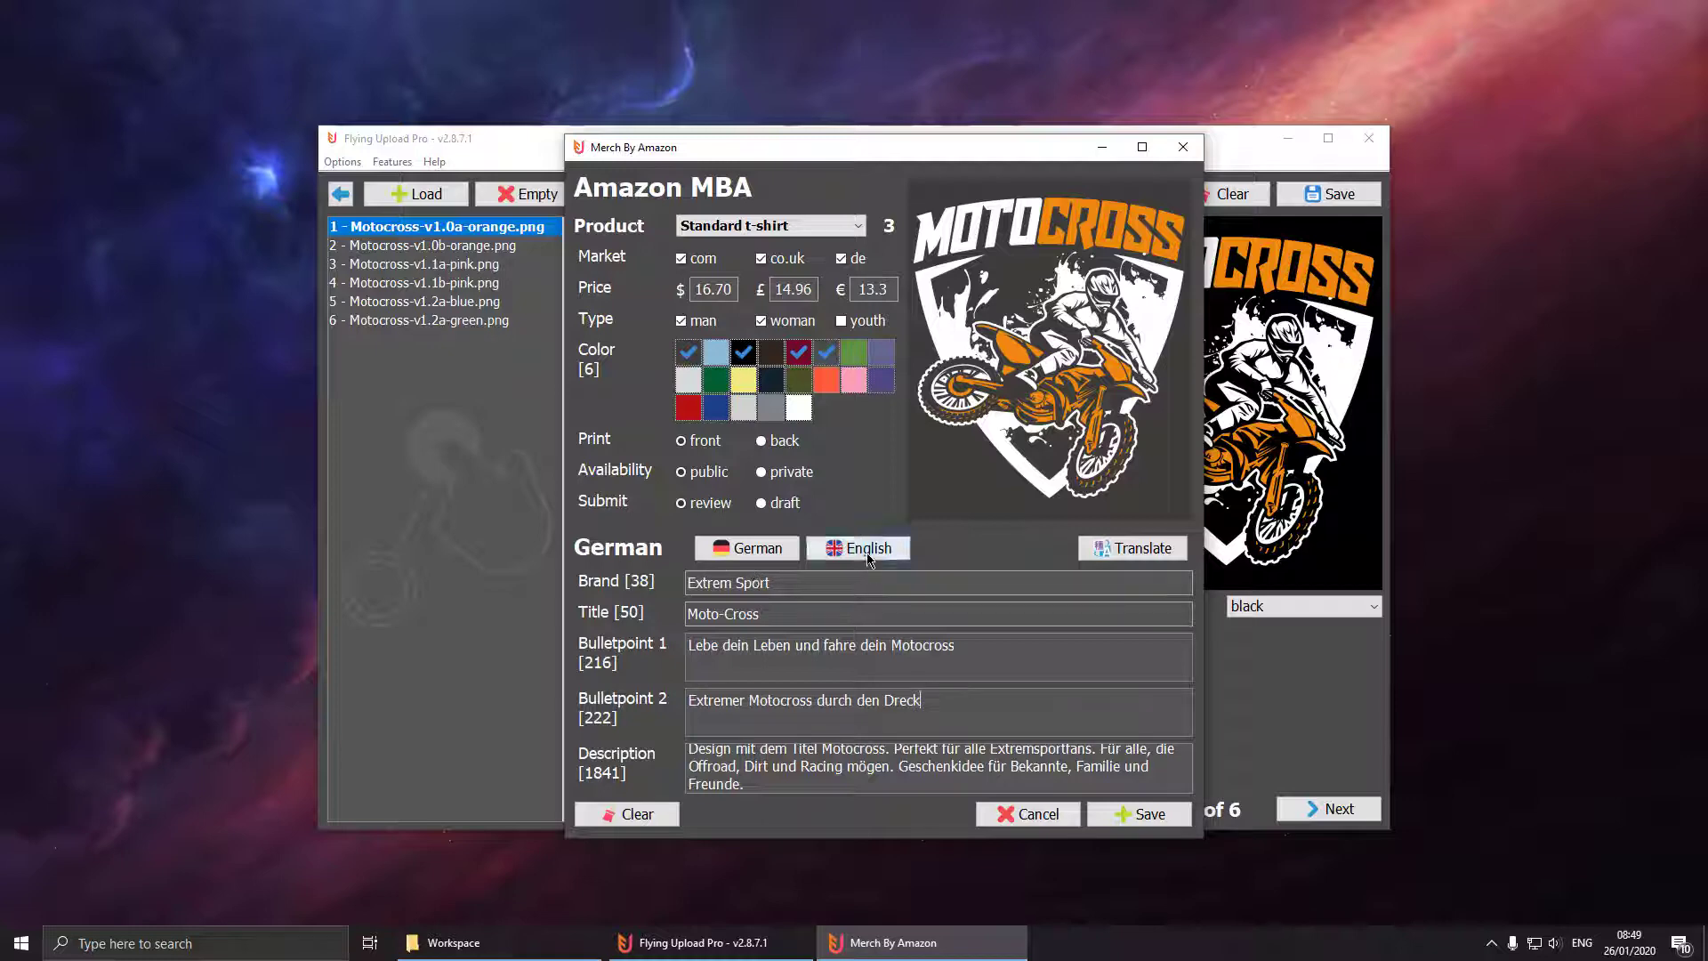
click(1106, 550)
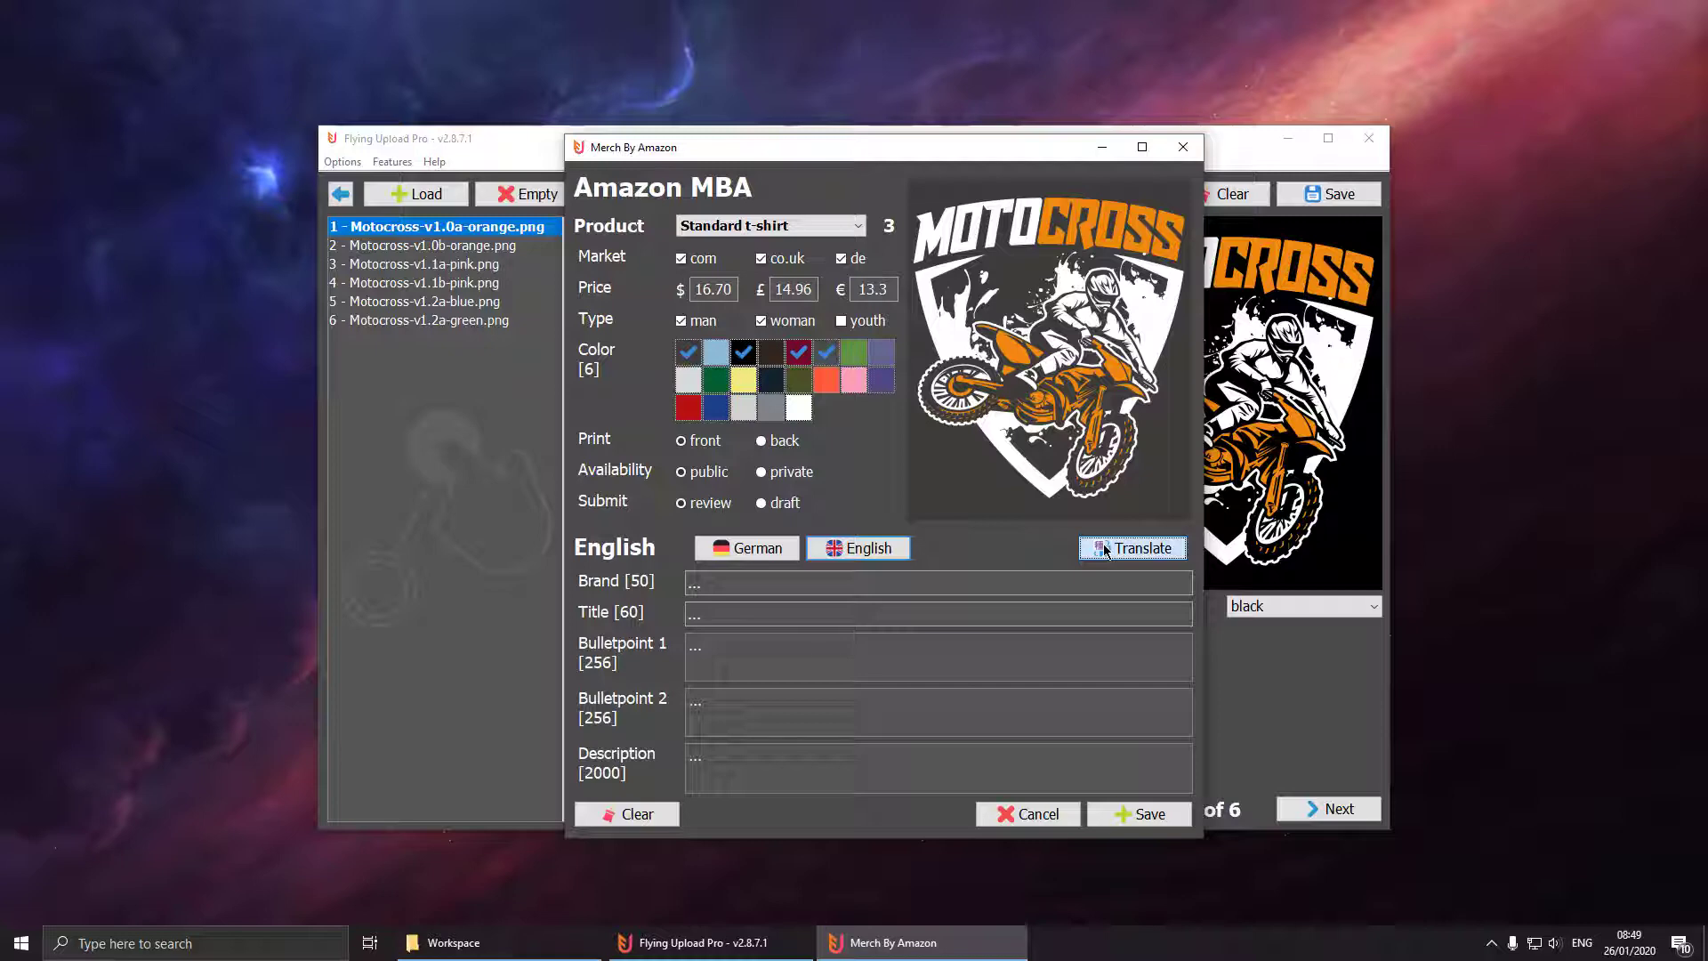
click(1105, 550)
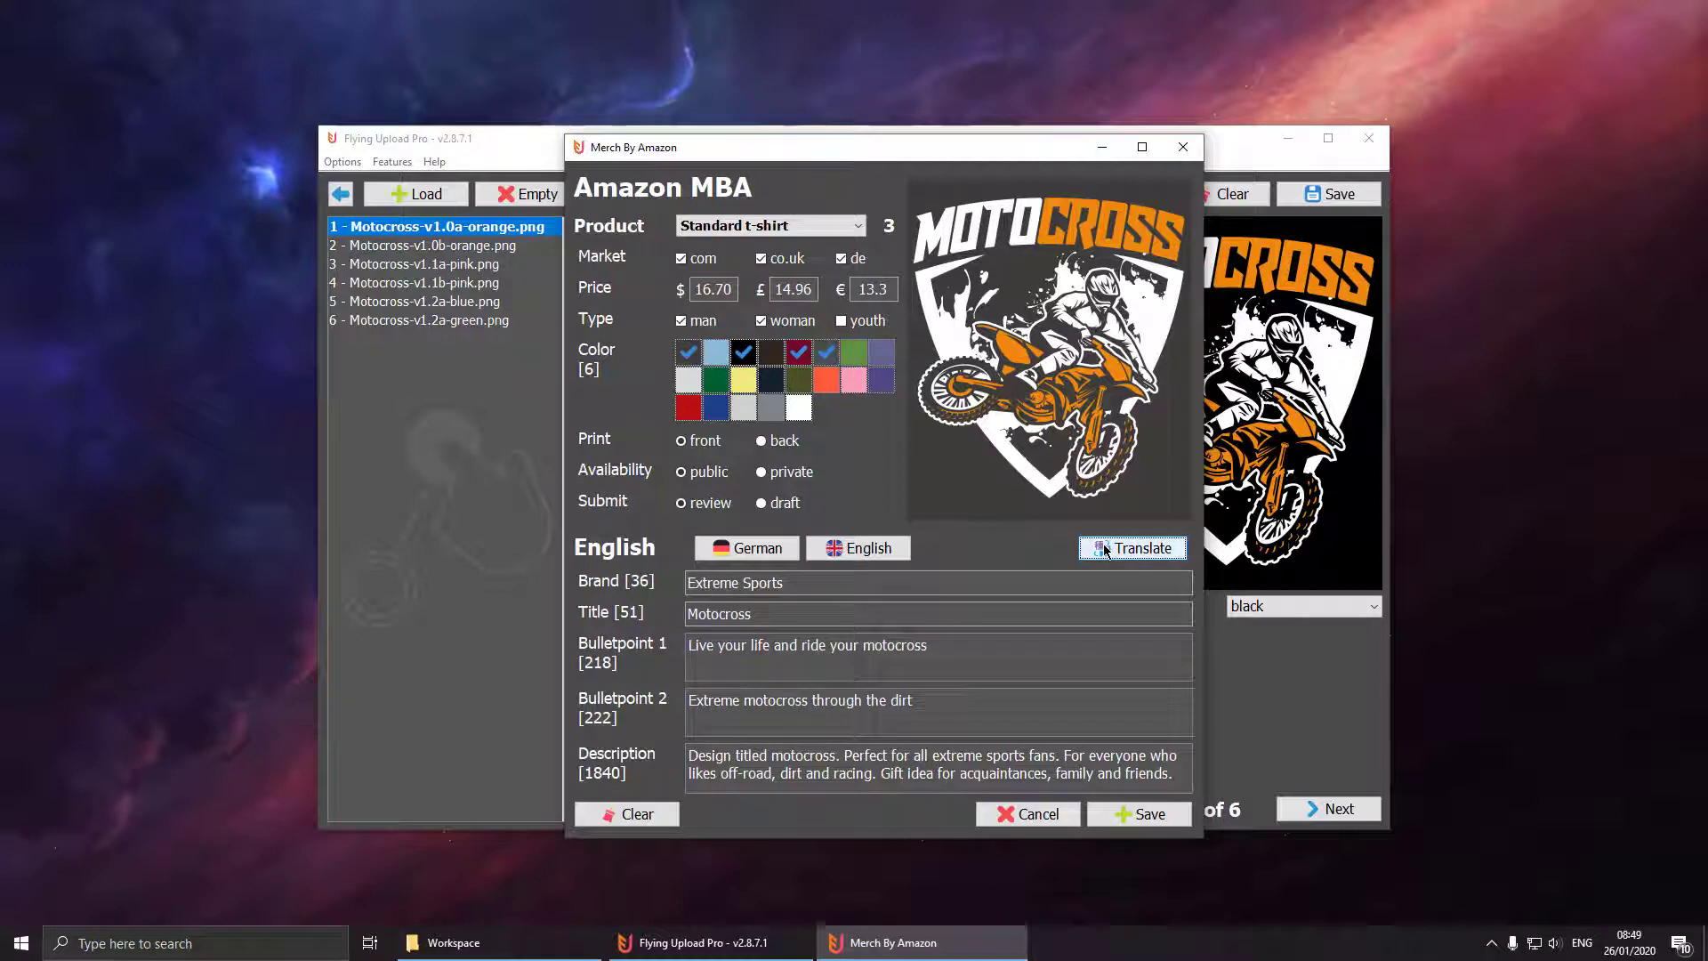
click(1147, 814)
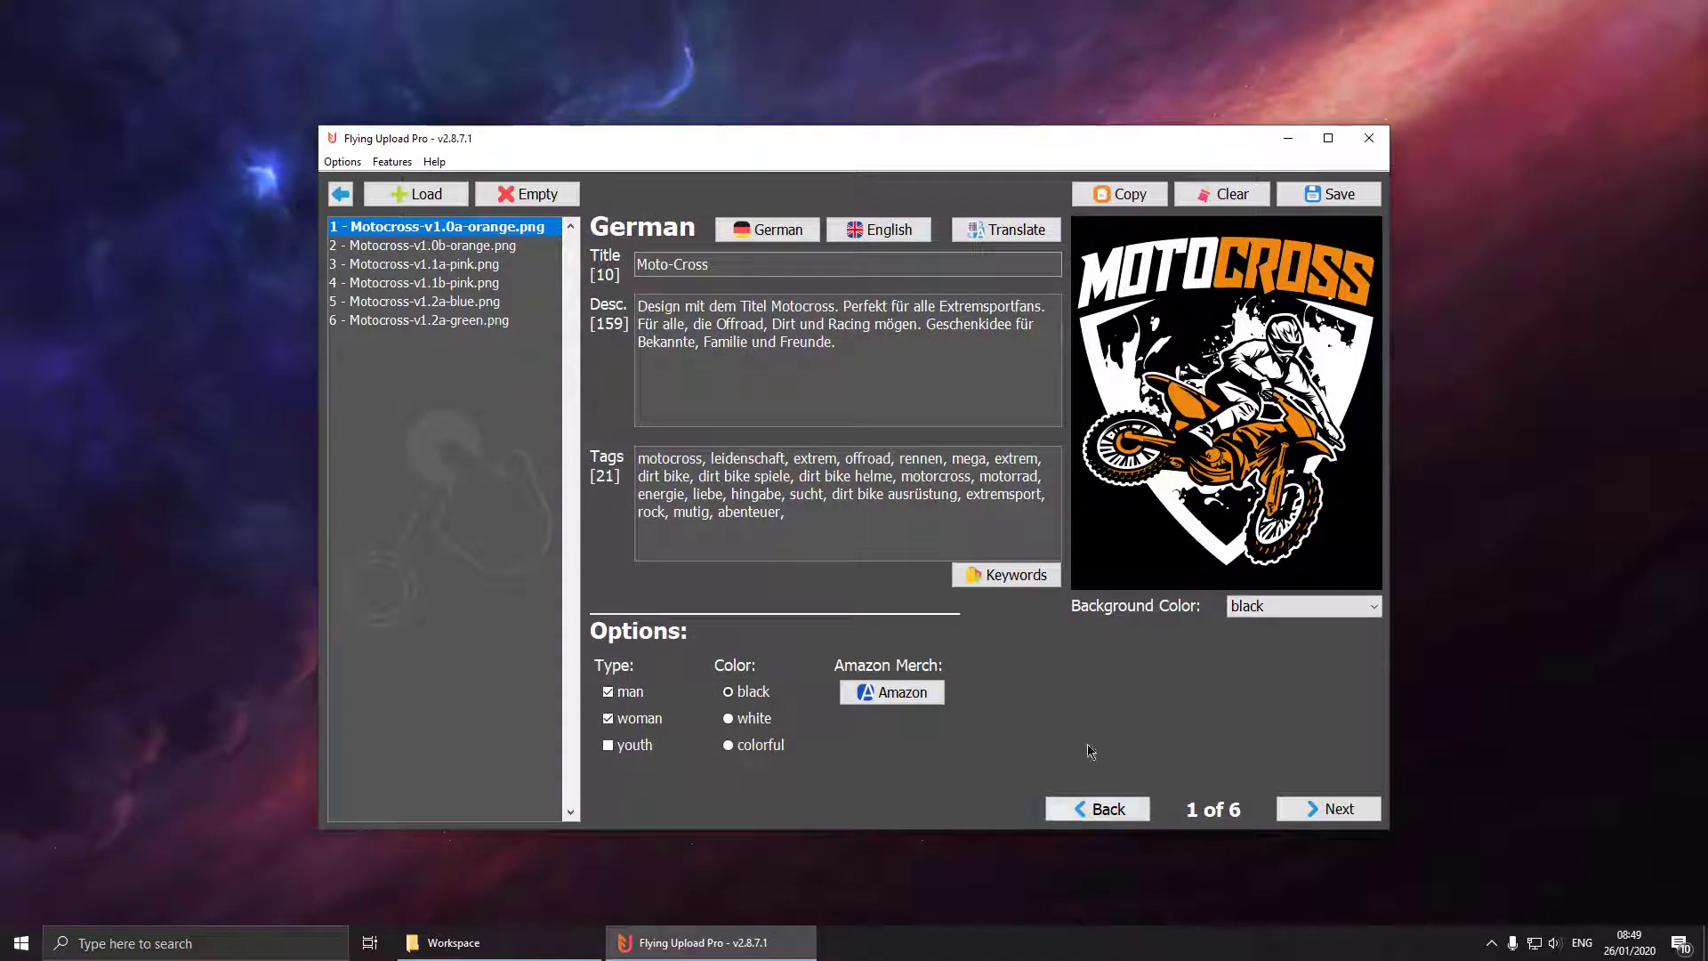
Step: Move on to the second design and check its files in the Workspace folder
click(1308, 807)
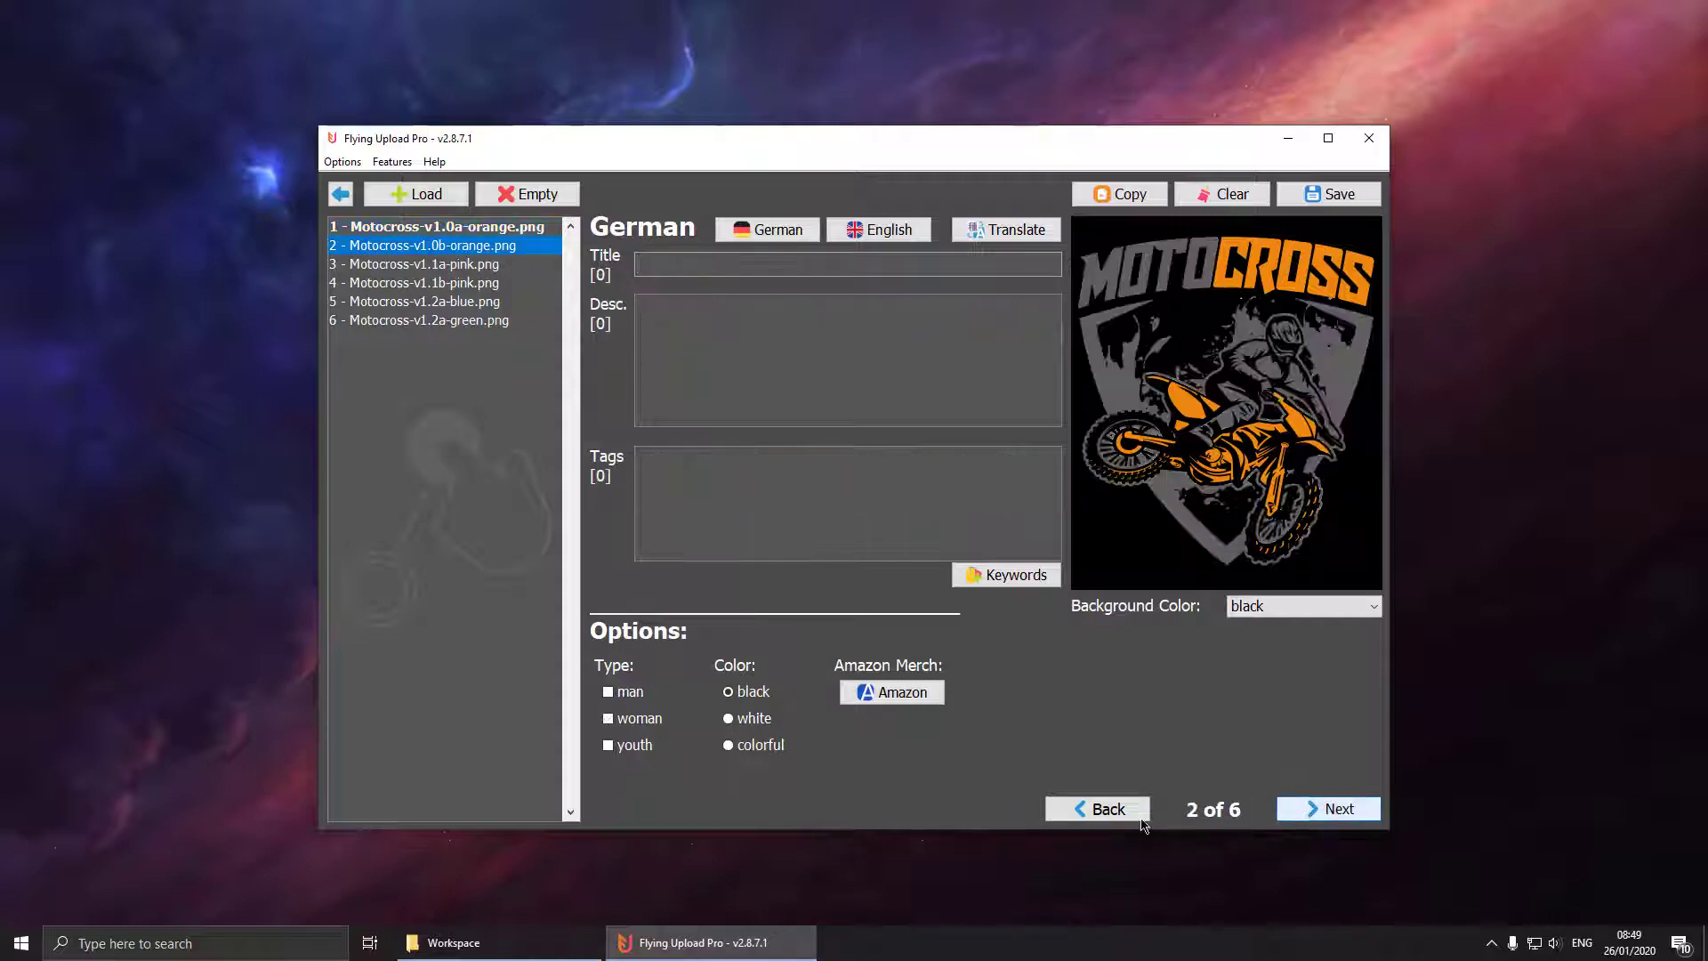
click(524, 941)
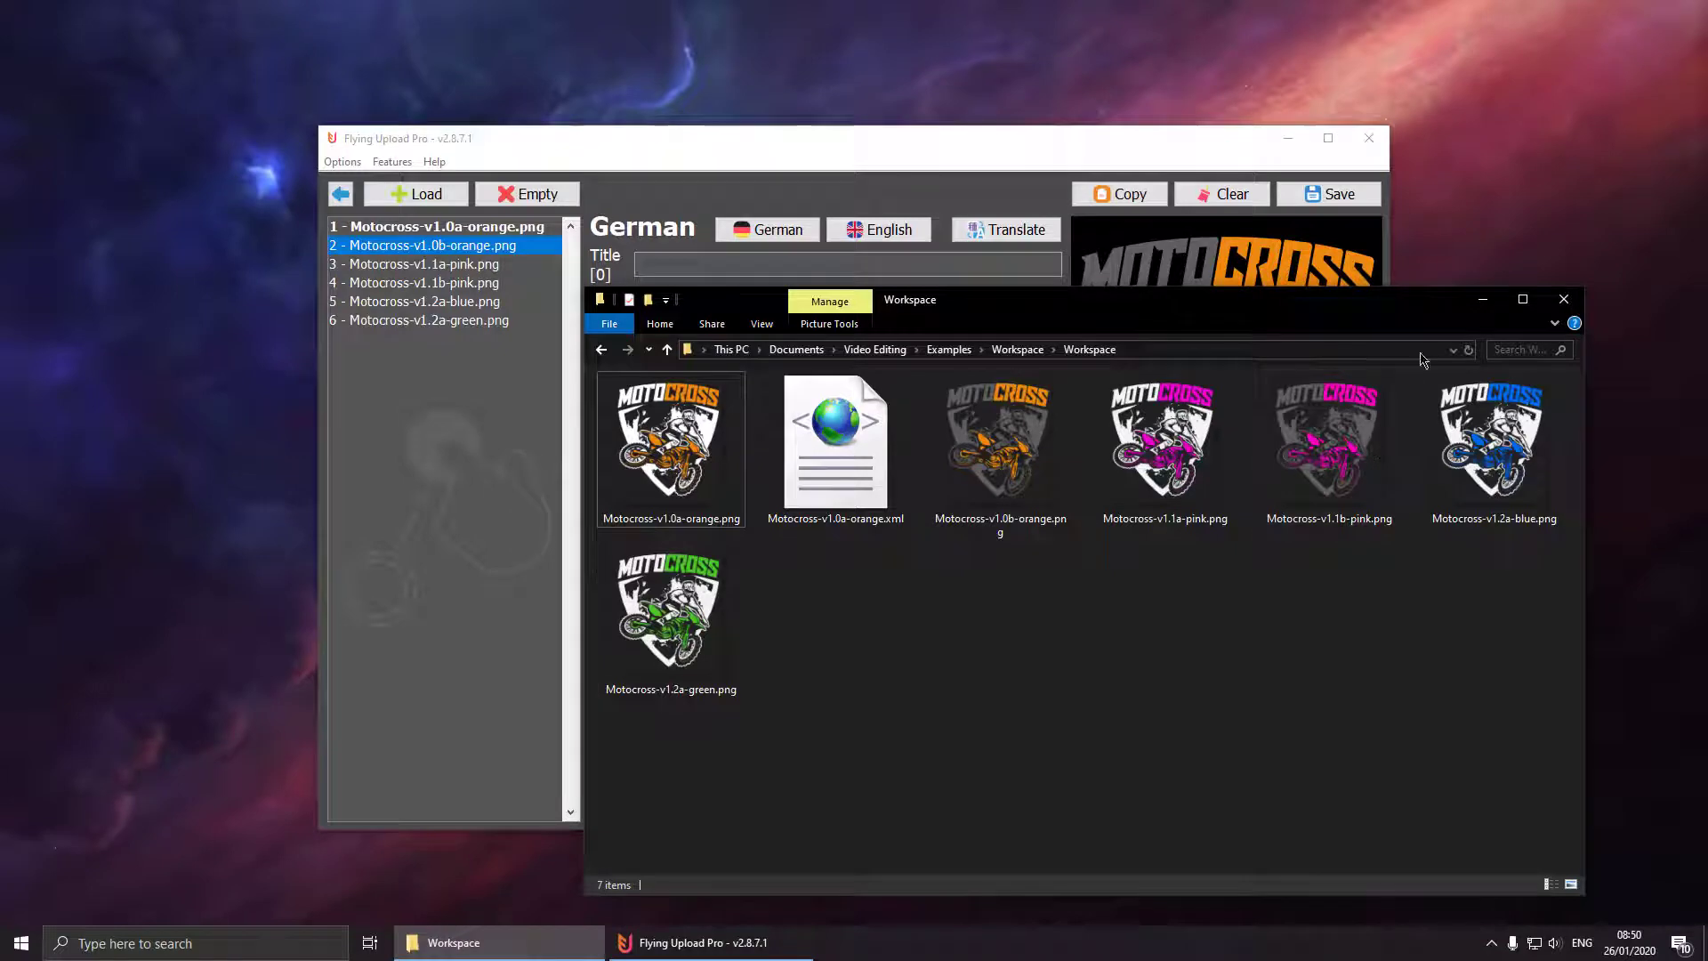
click(1483, 299)
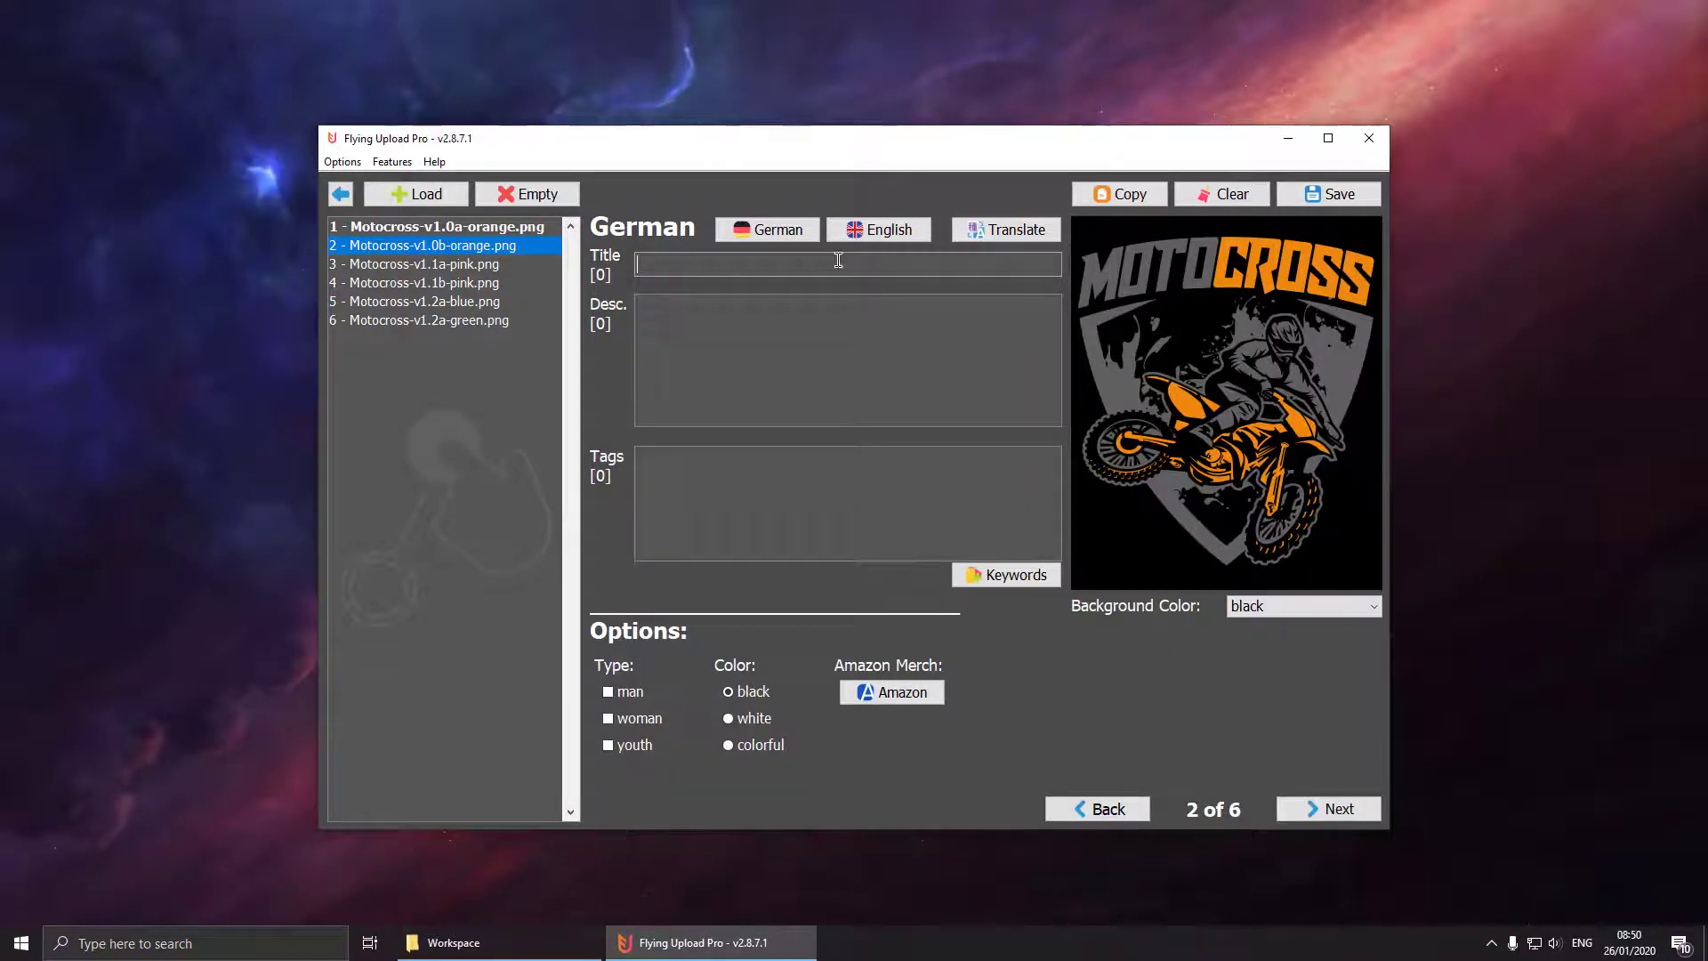
Step: Copy design 1's texts and tags into design 2, set it to white, and go to design 3
click(1119, 192)
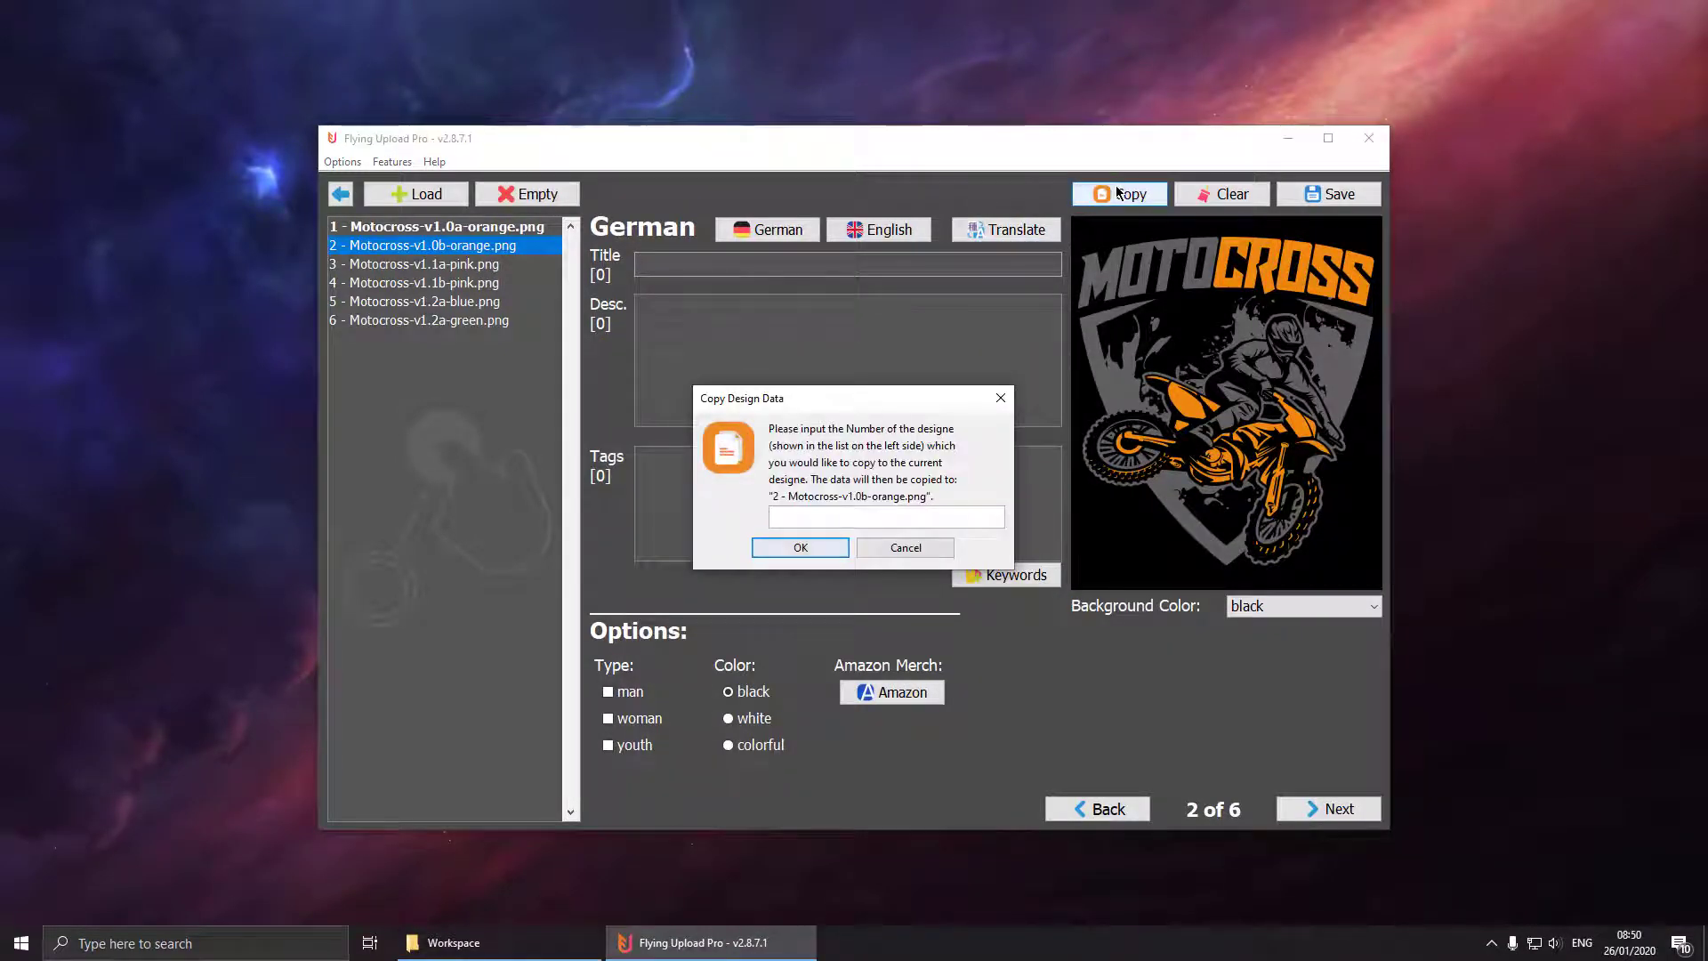
key(Return)
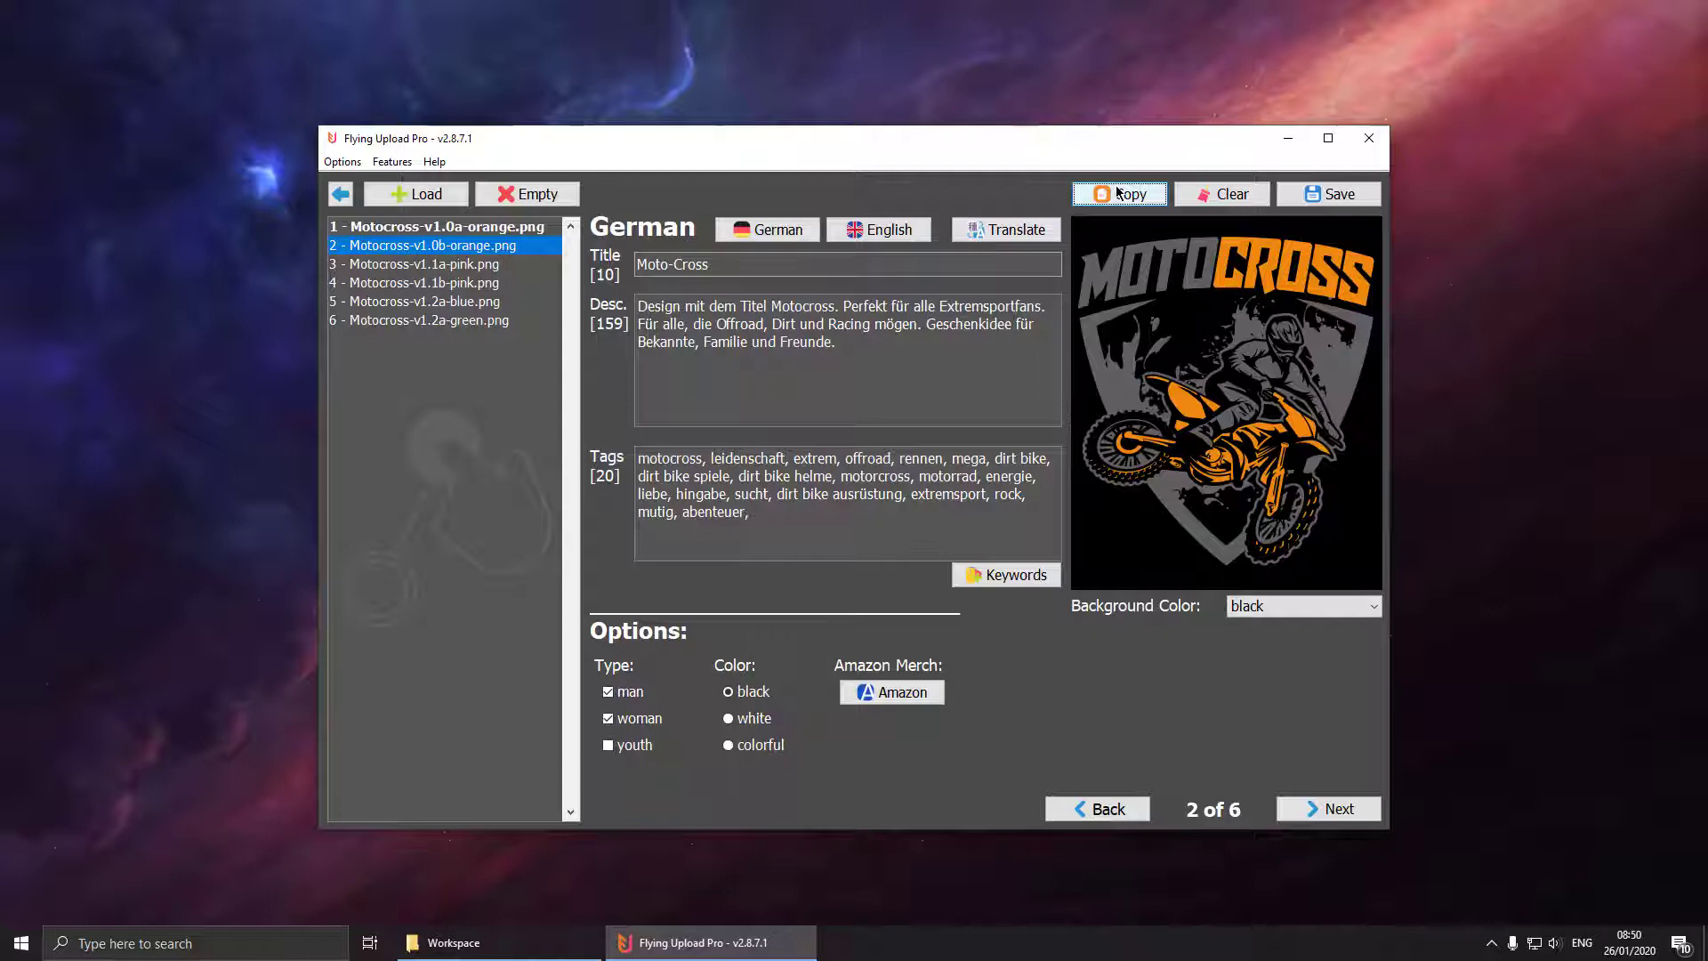
click(754, 719)
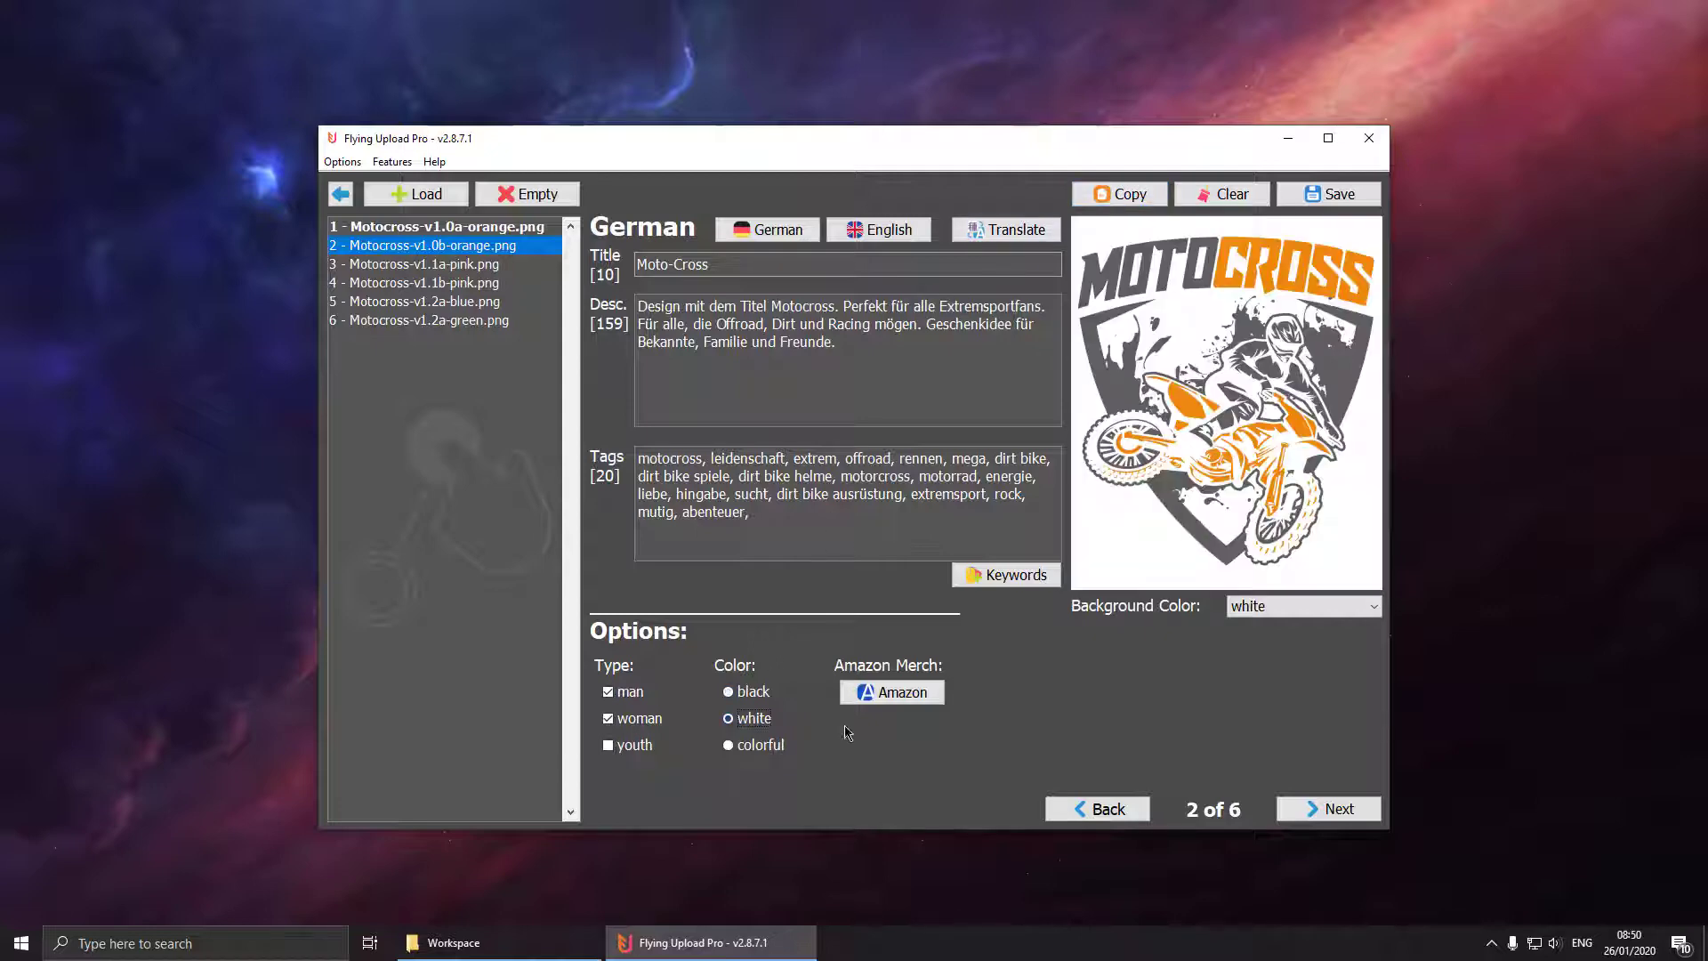
click(1321, 805)
Step: Bulk copy design 1's texts to all six Motocross designs from the Features menu
click(519, 942)
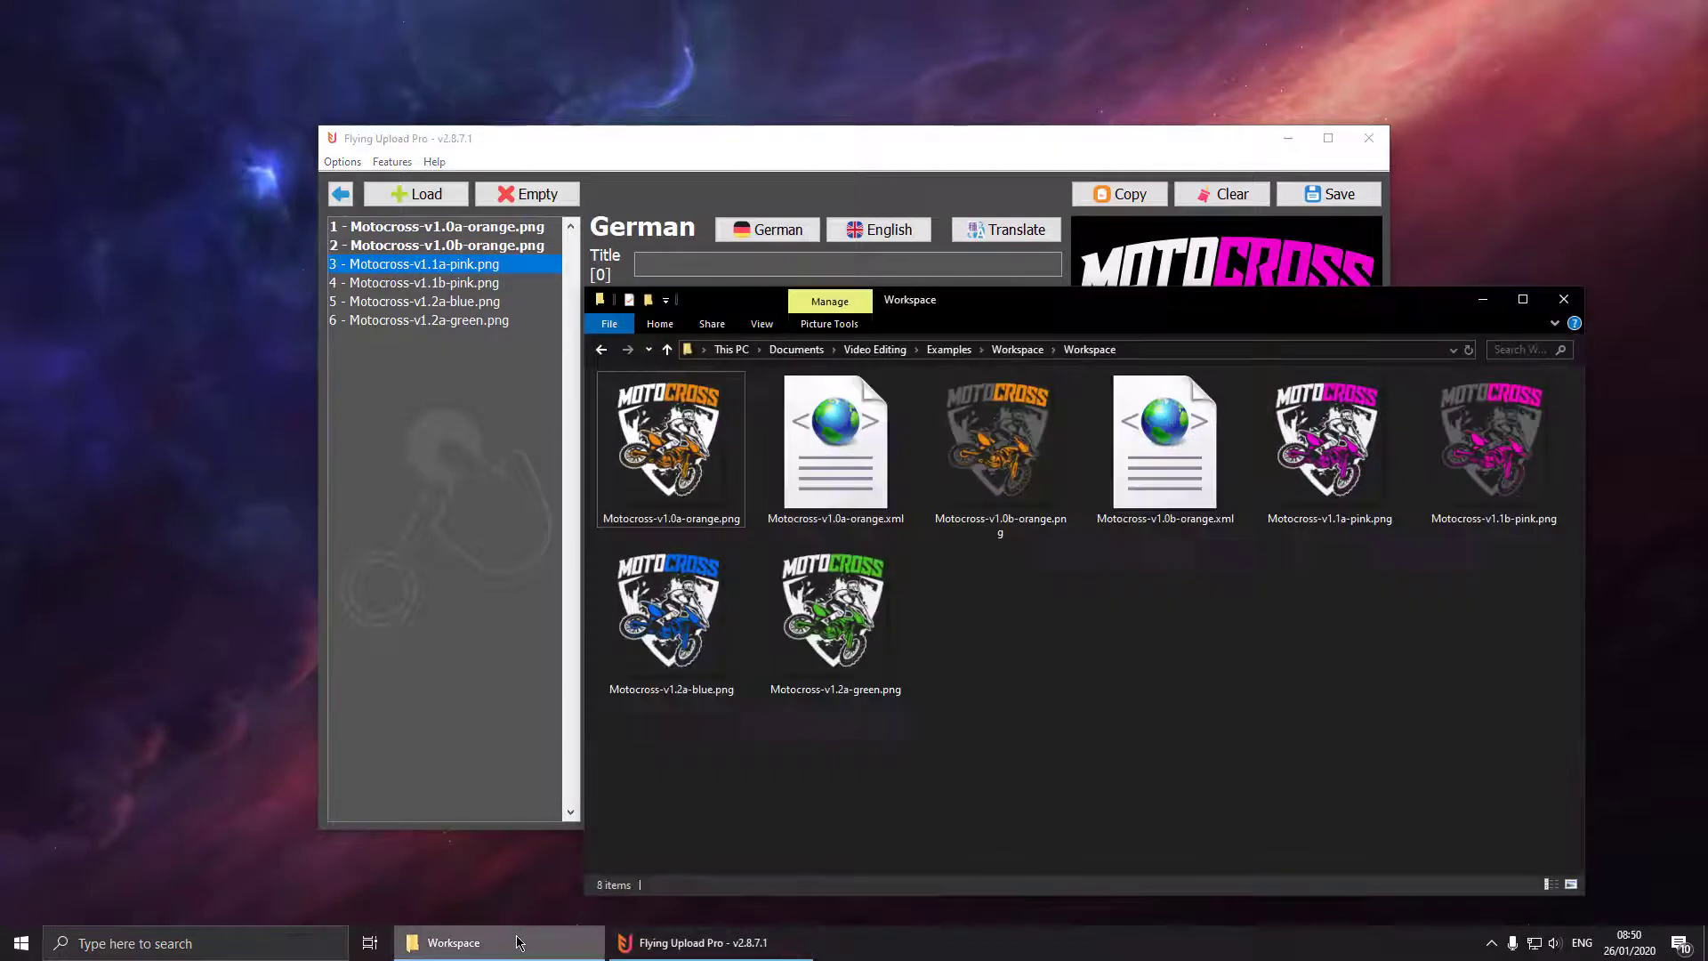
click(1483, 299)
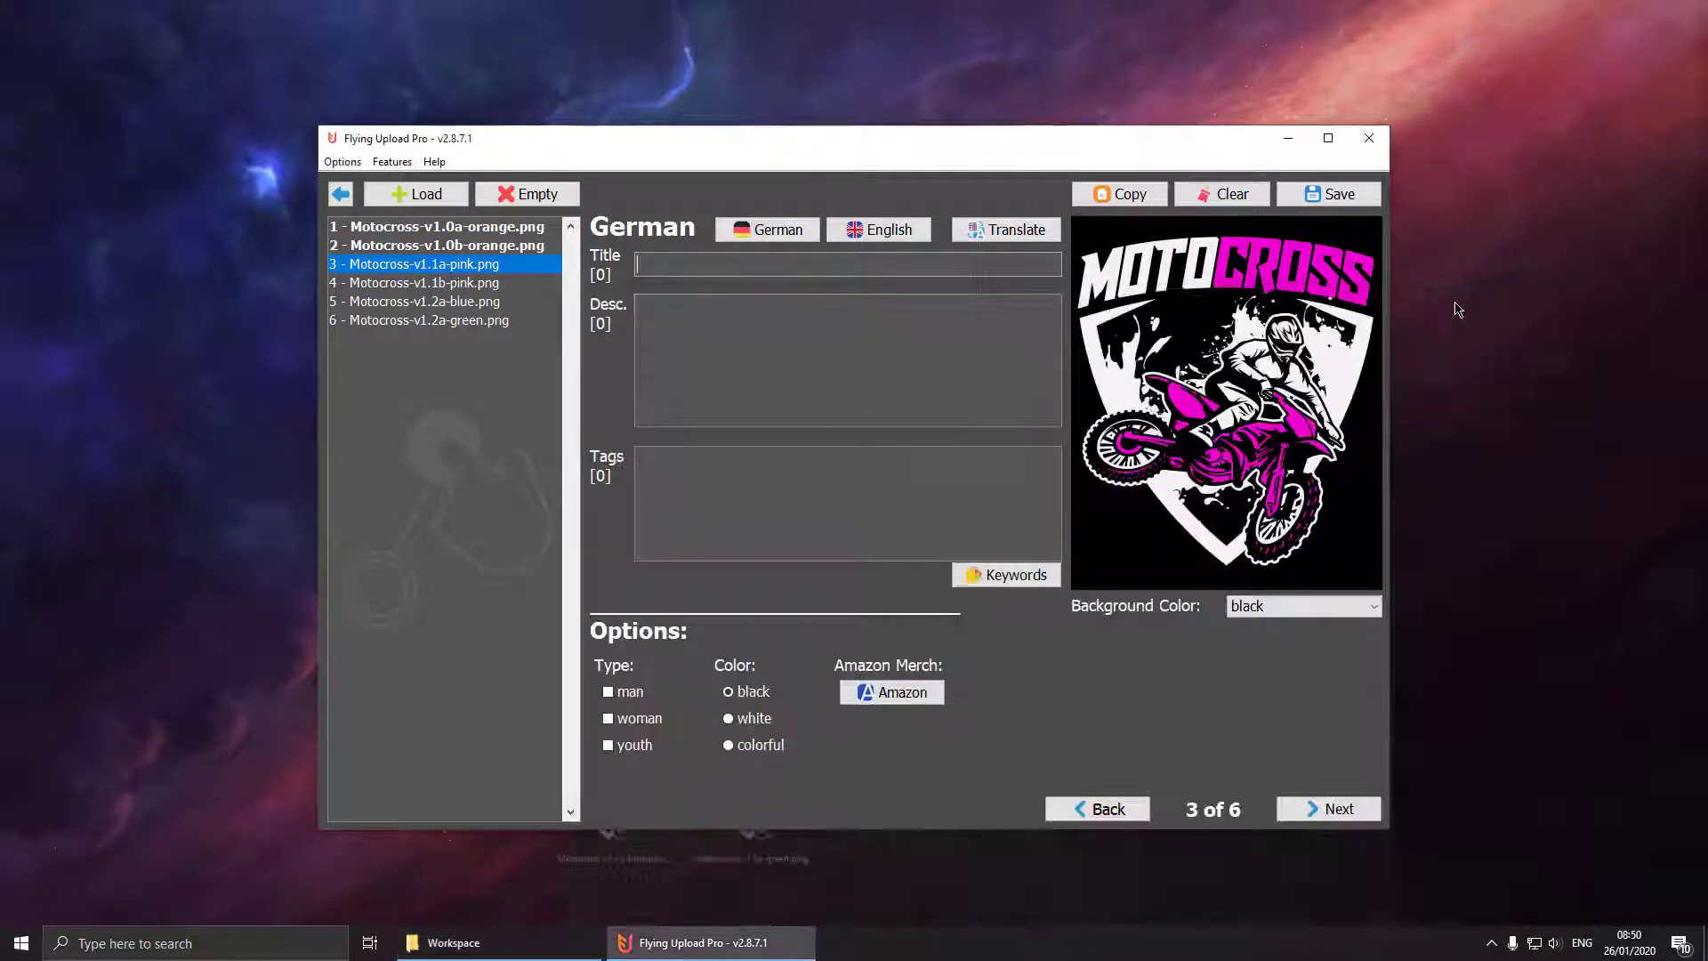
click(445, 226)
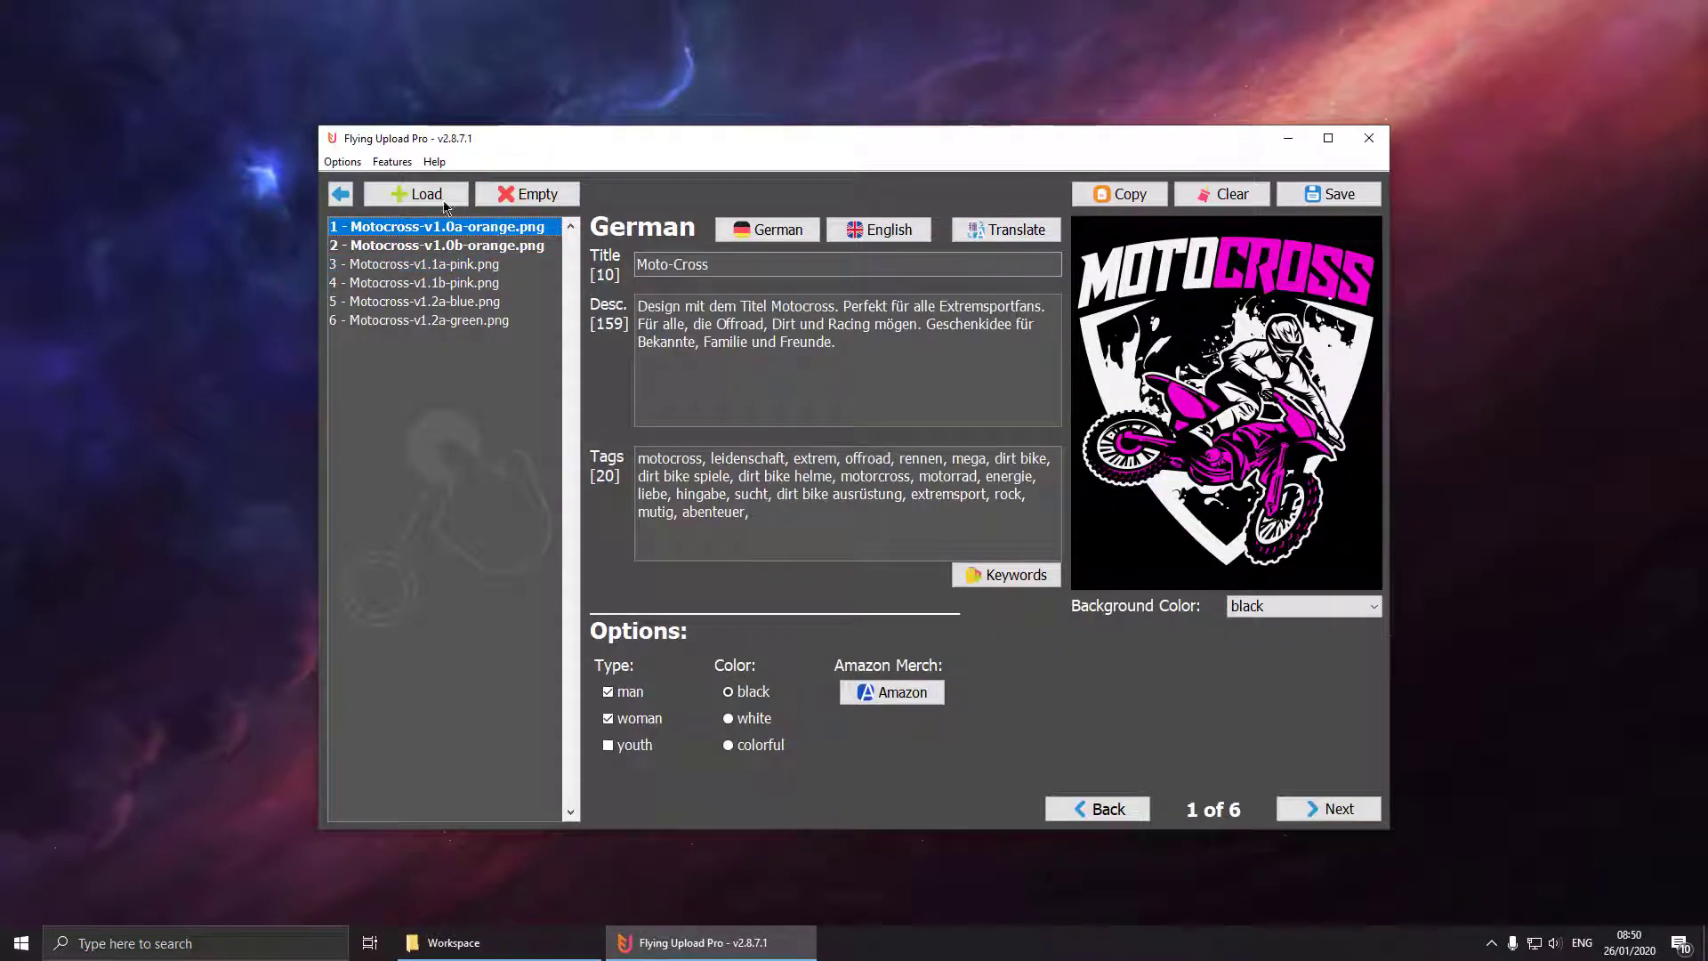
click(392, 161)
click(405, 208)
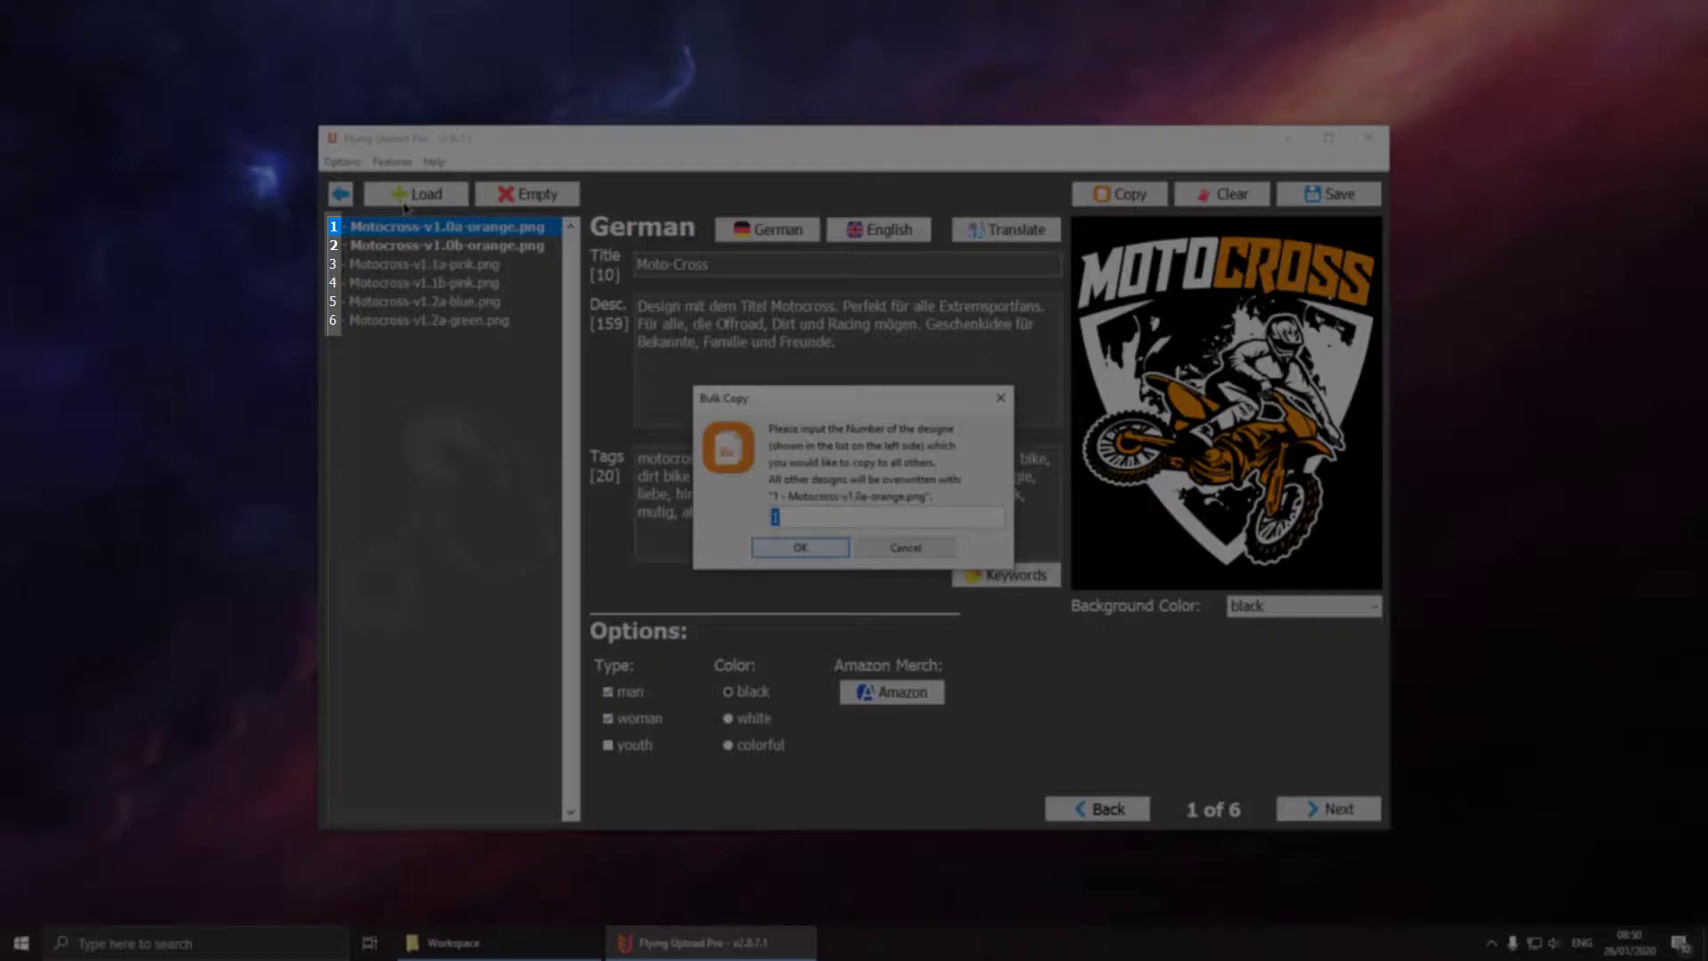
click(800, 548)
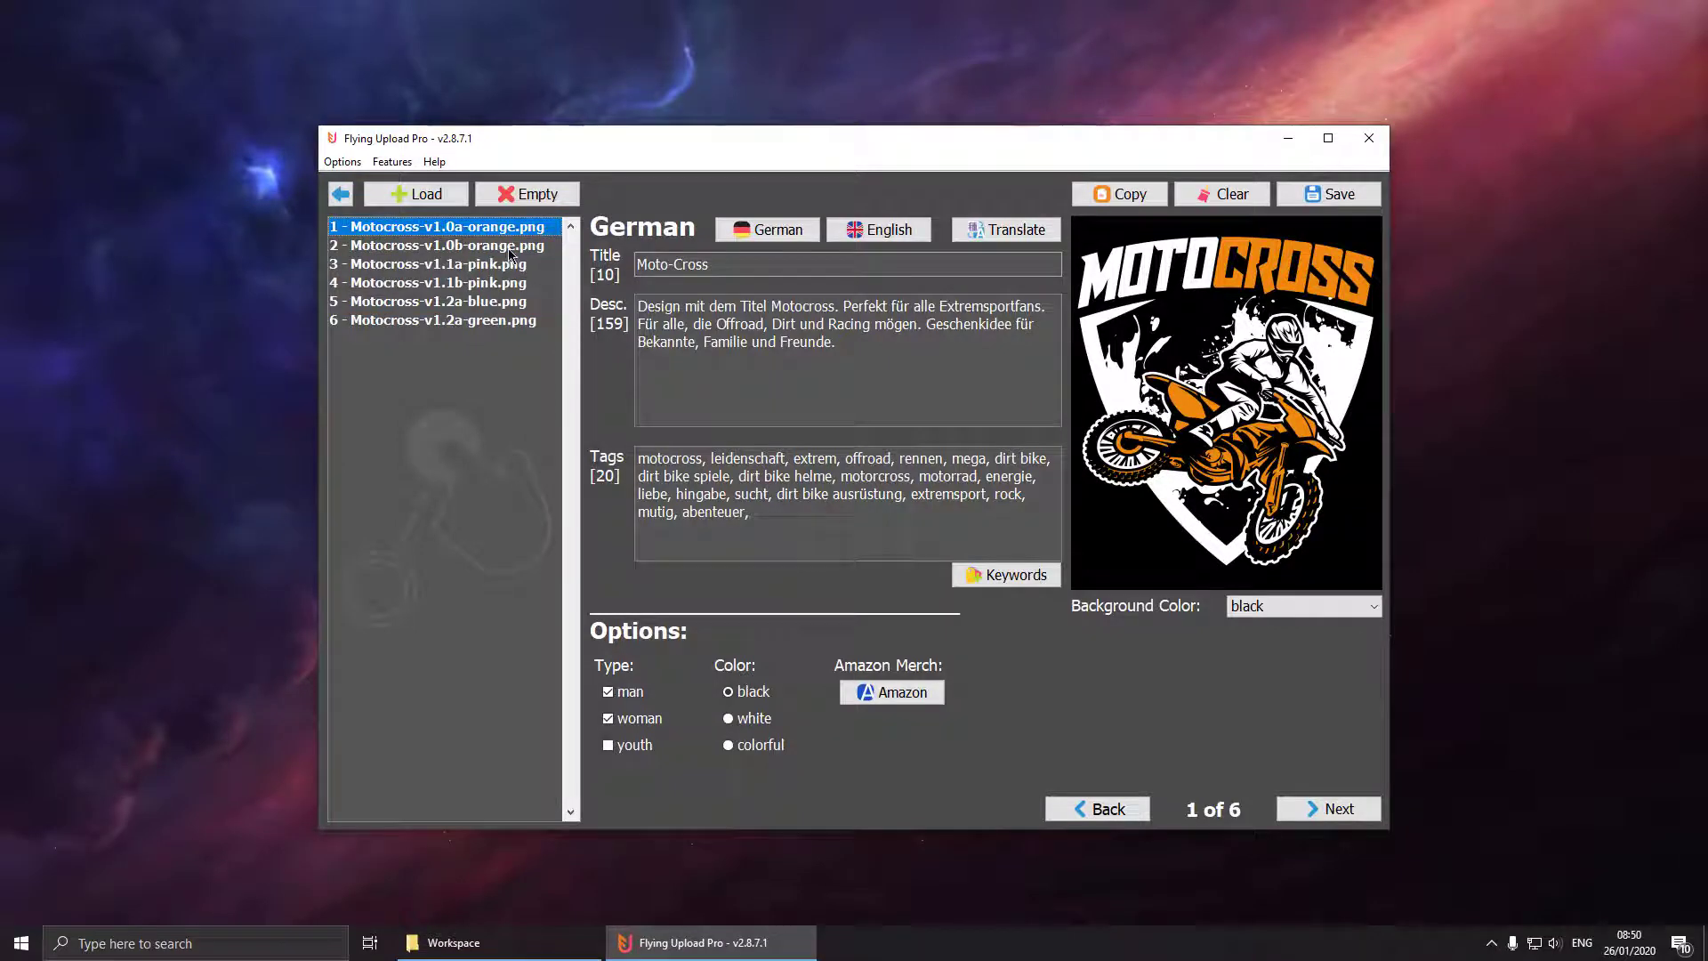
Step: Make designs 2 and 4 white shirts and save the changes
click(523, 931)
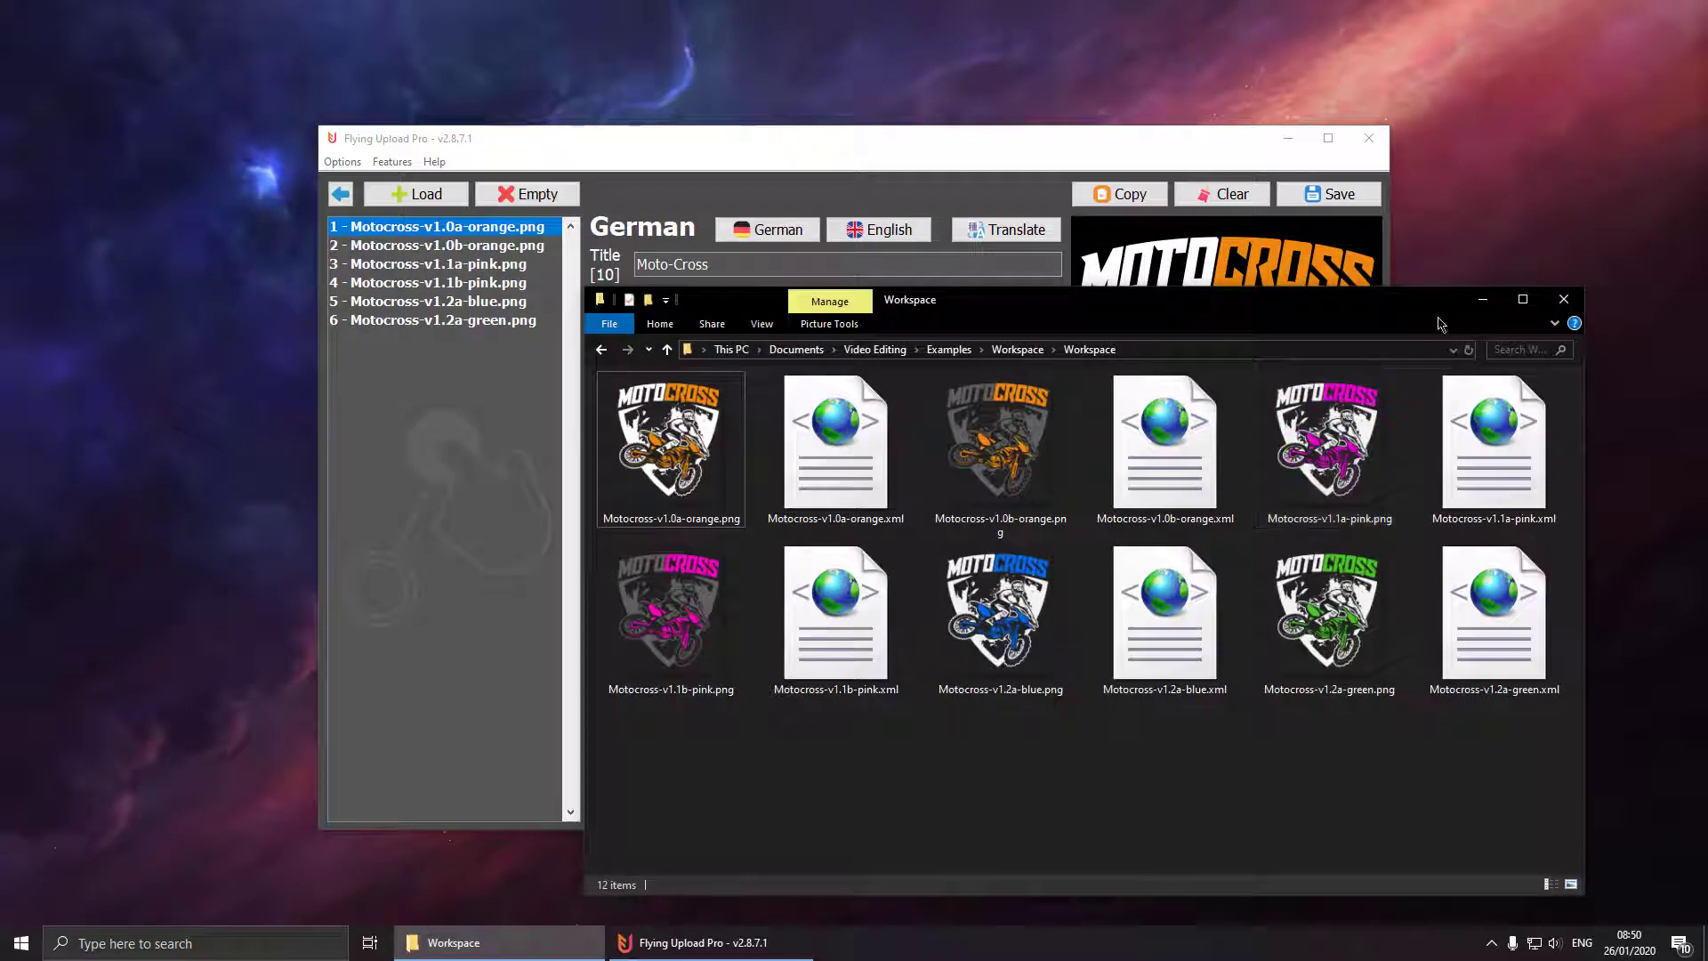
click(1482, 299)
click(538, 249)
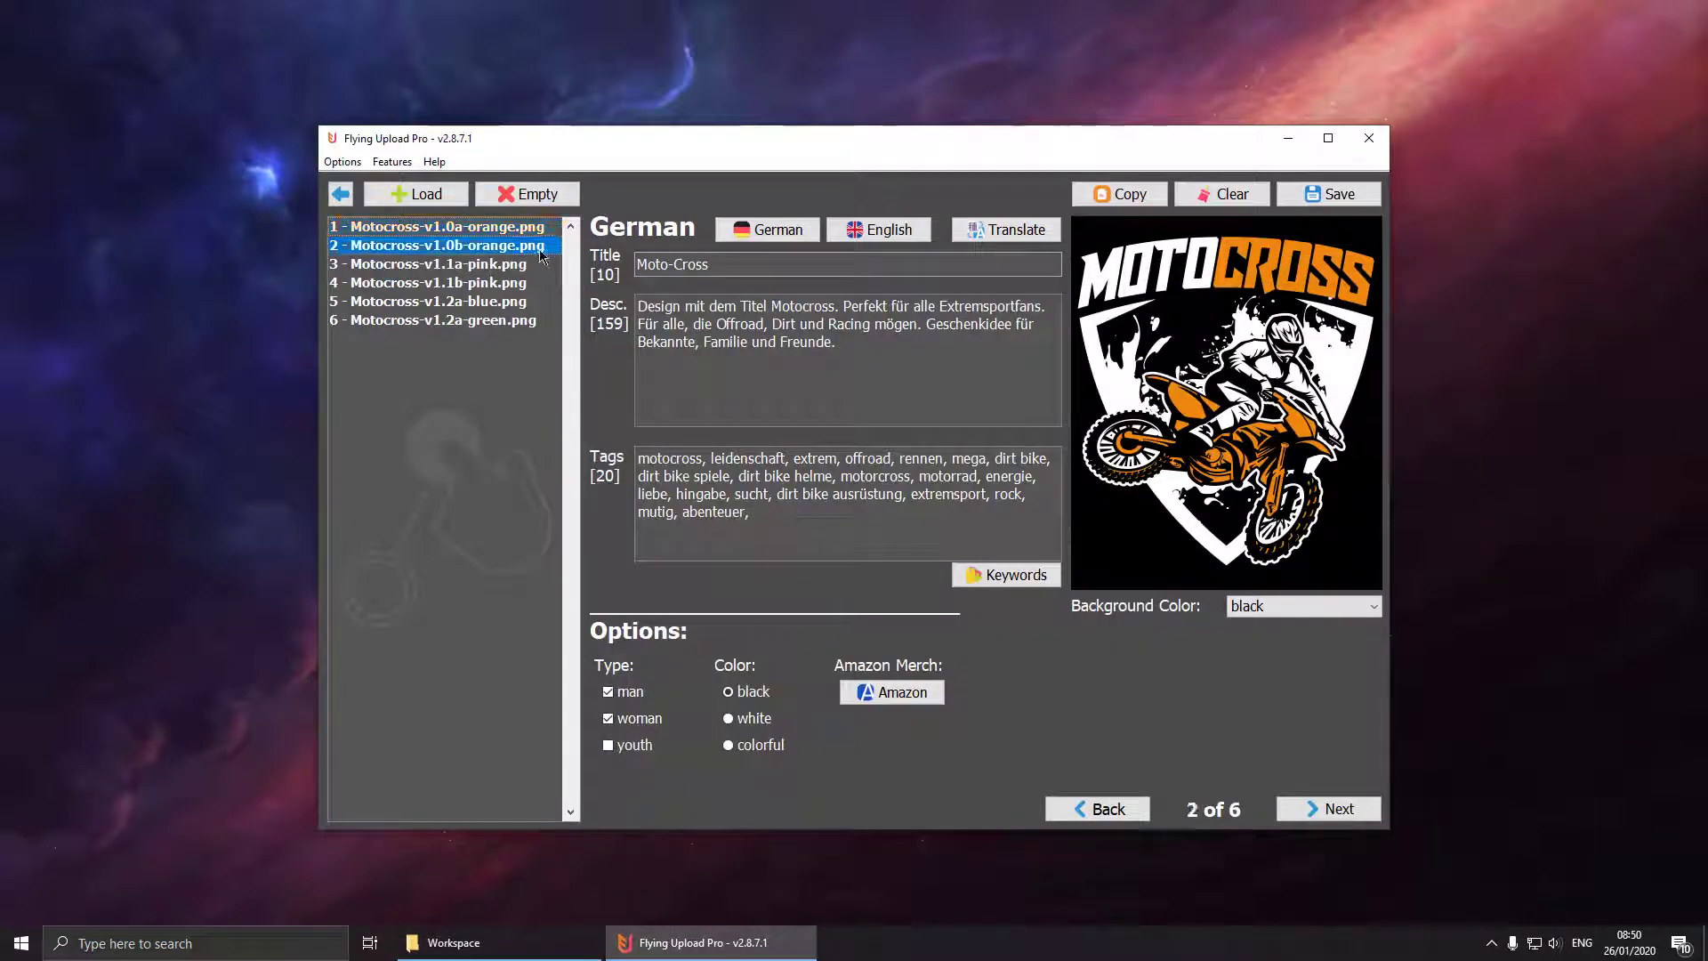
click(747, 719)
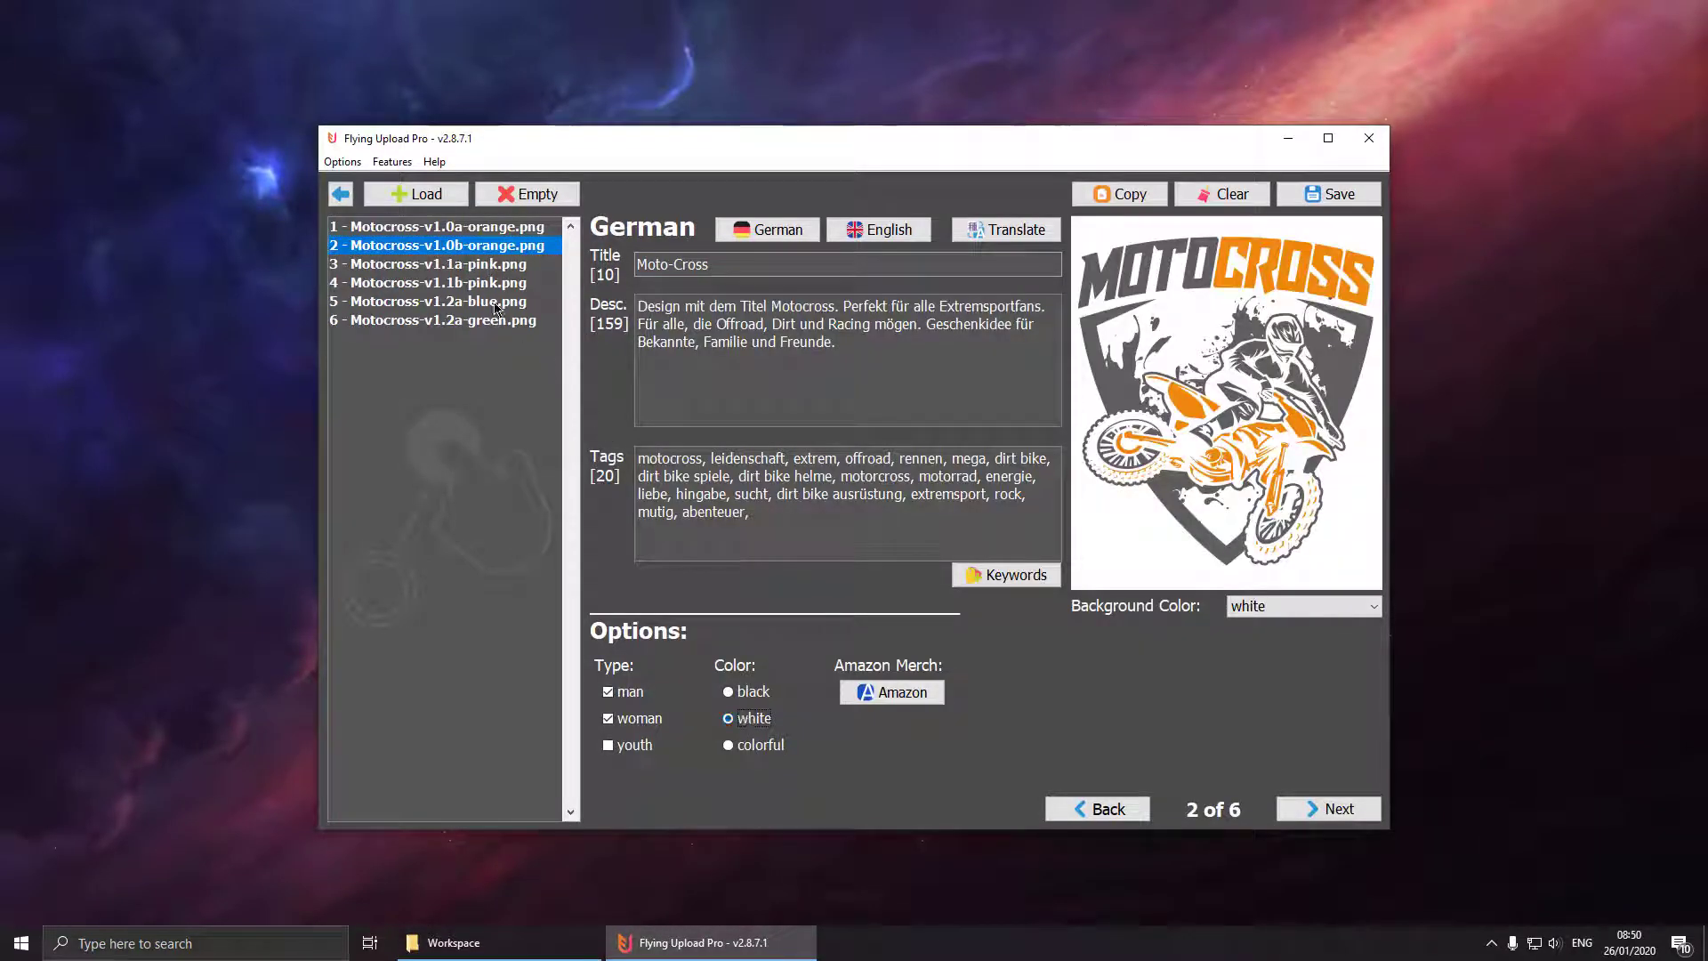
click(481, 283)
click(745, 719)
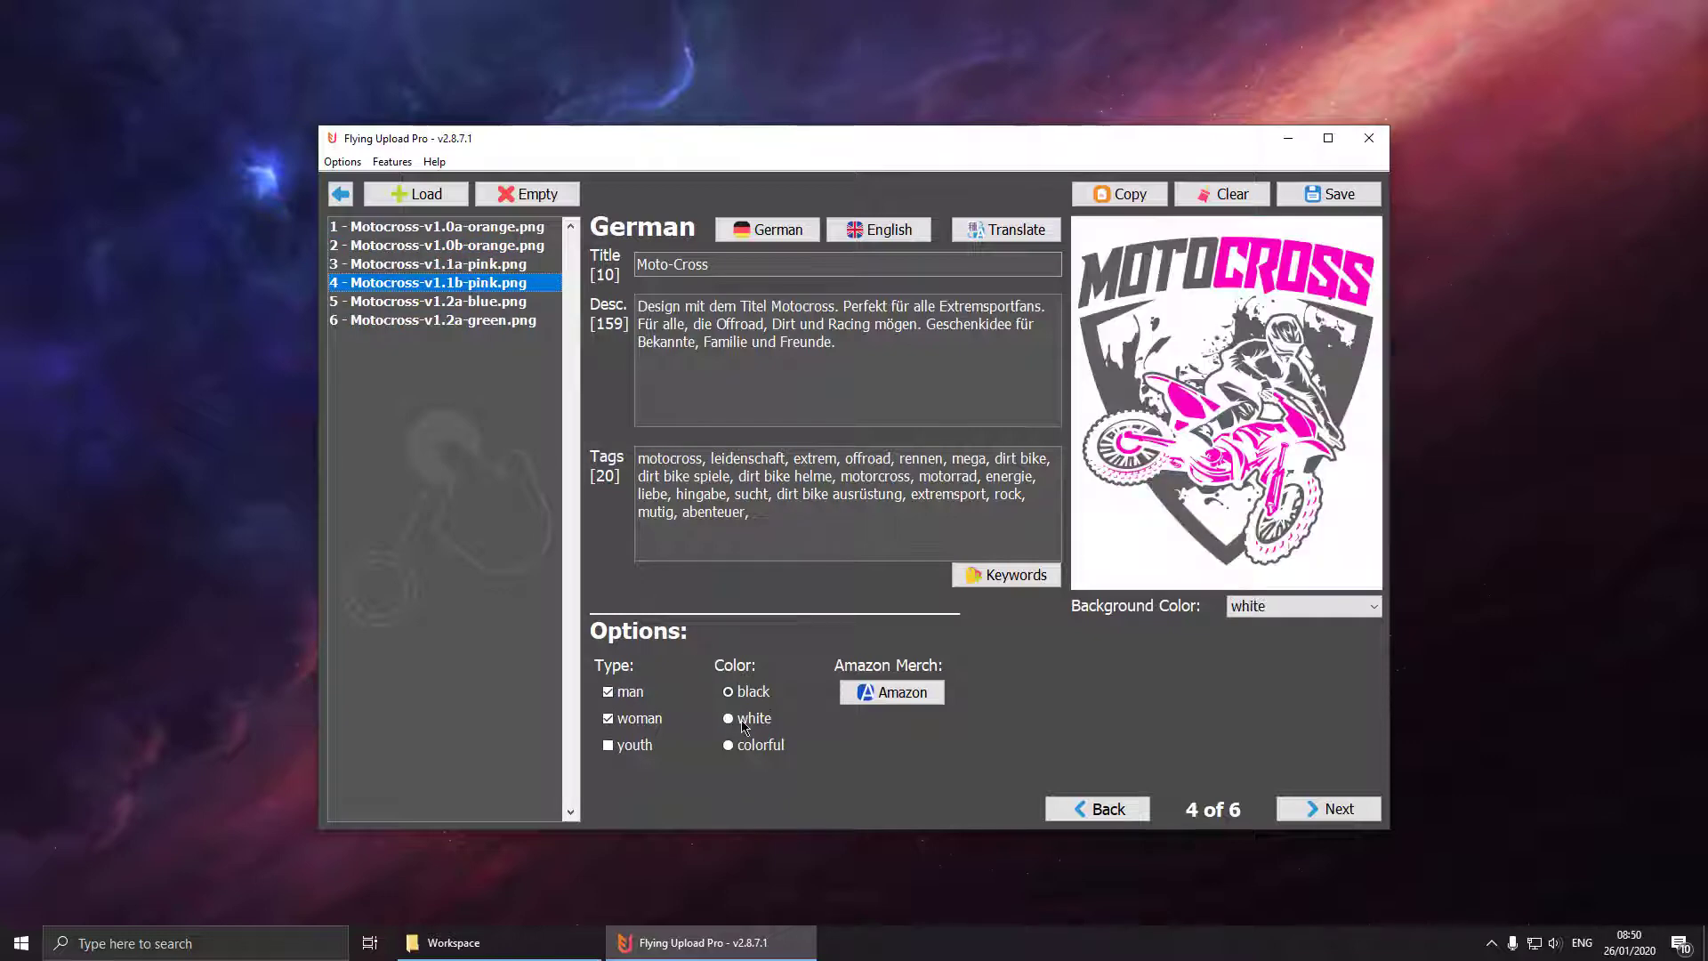
click(1287, 204)
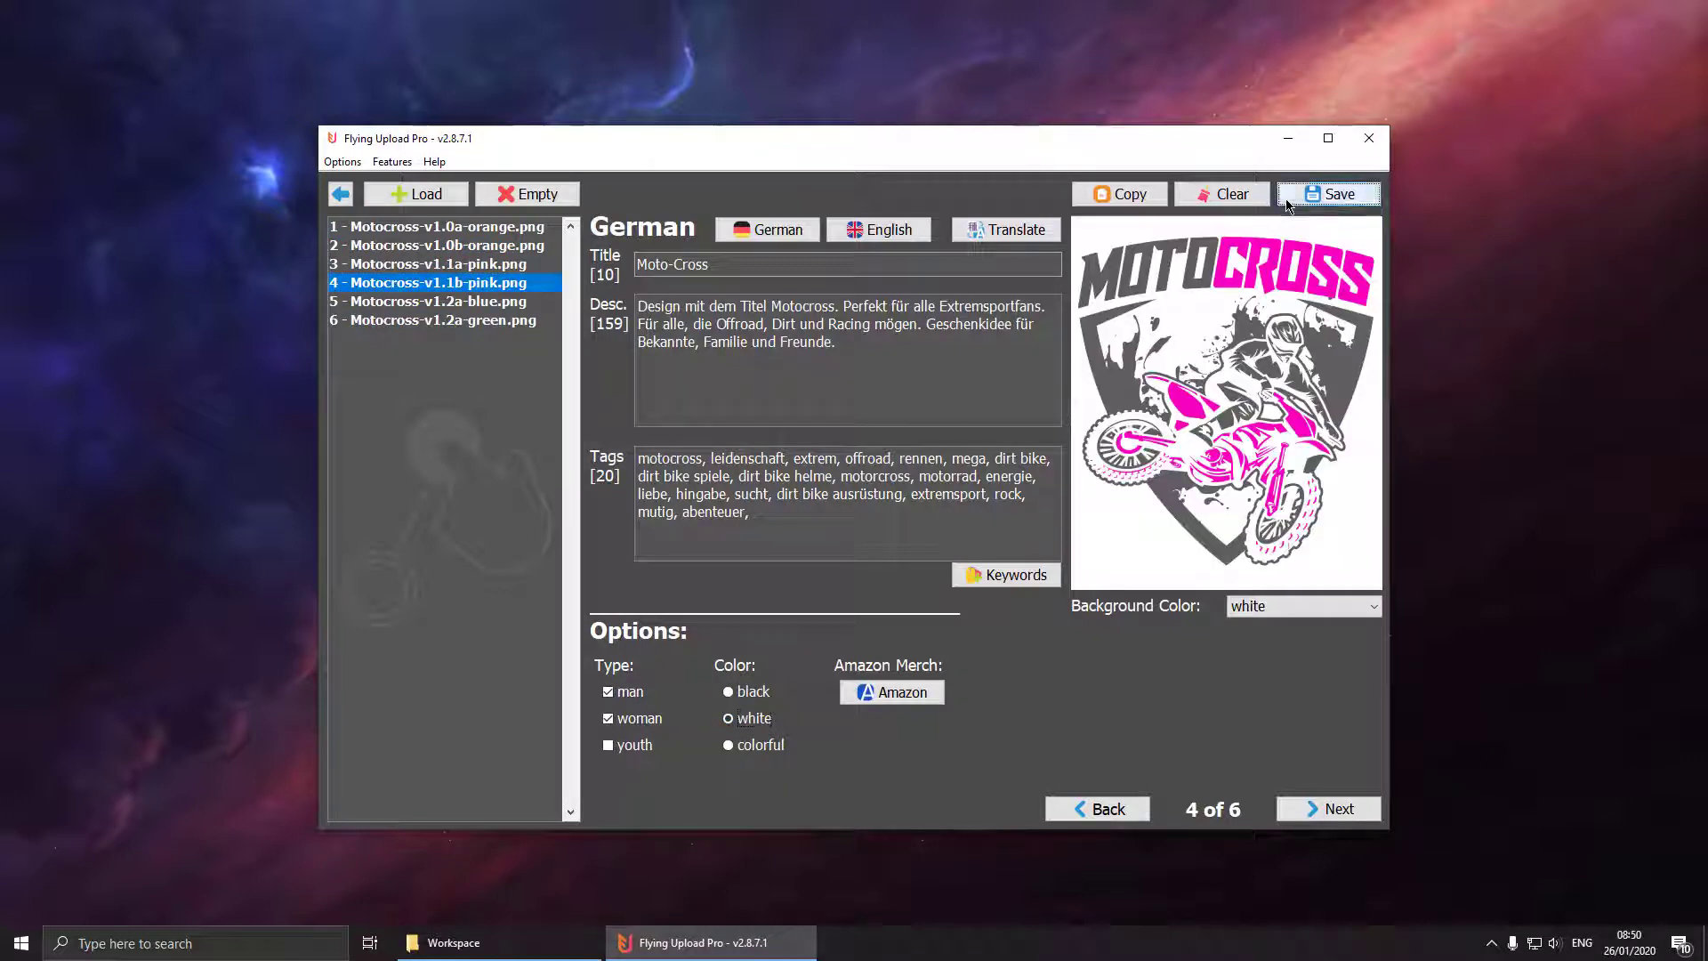
click(402, 162)
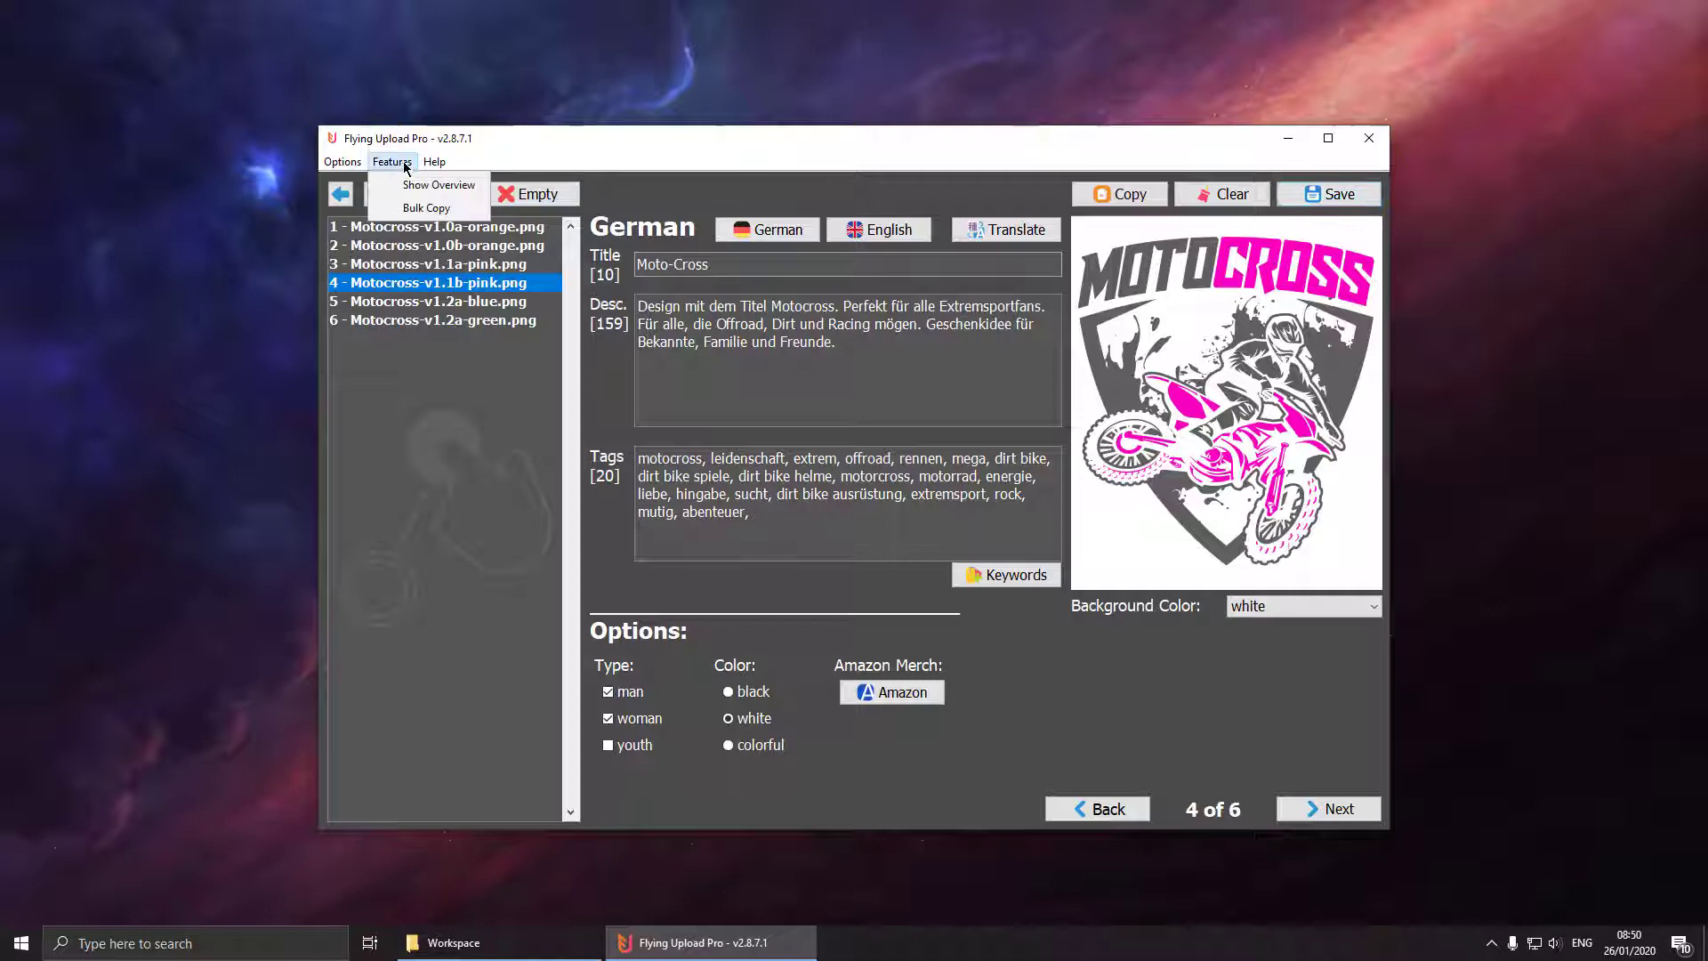
click(416, 189)
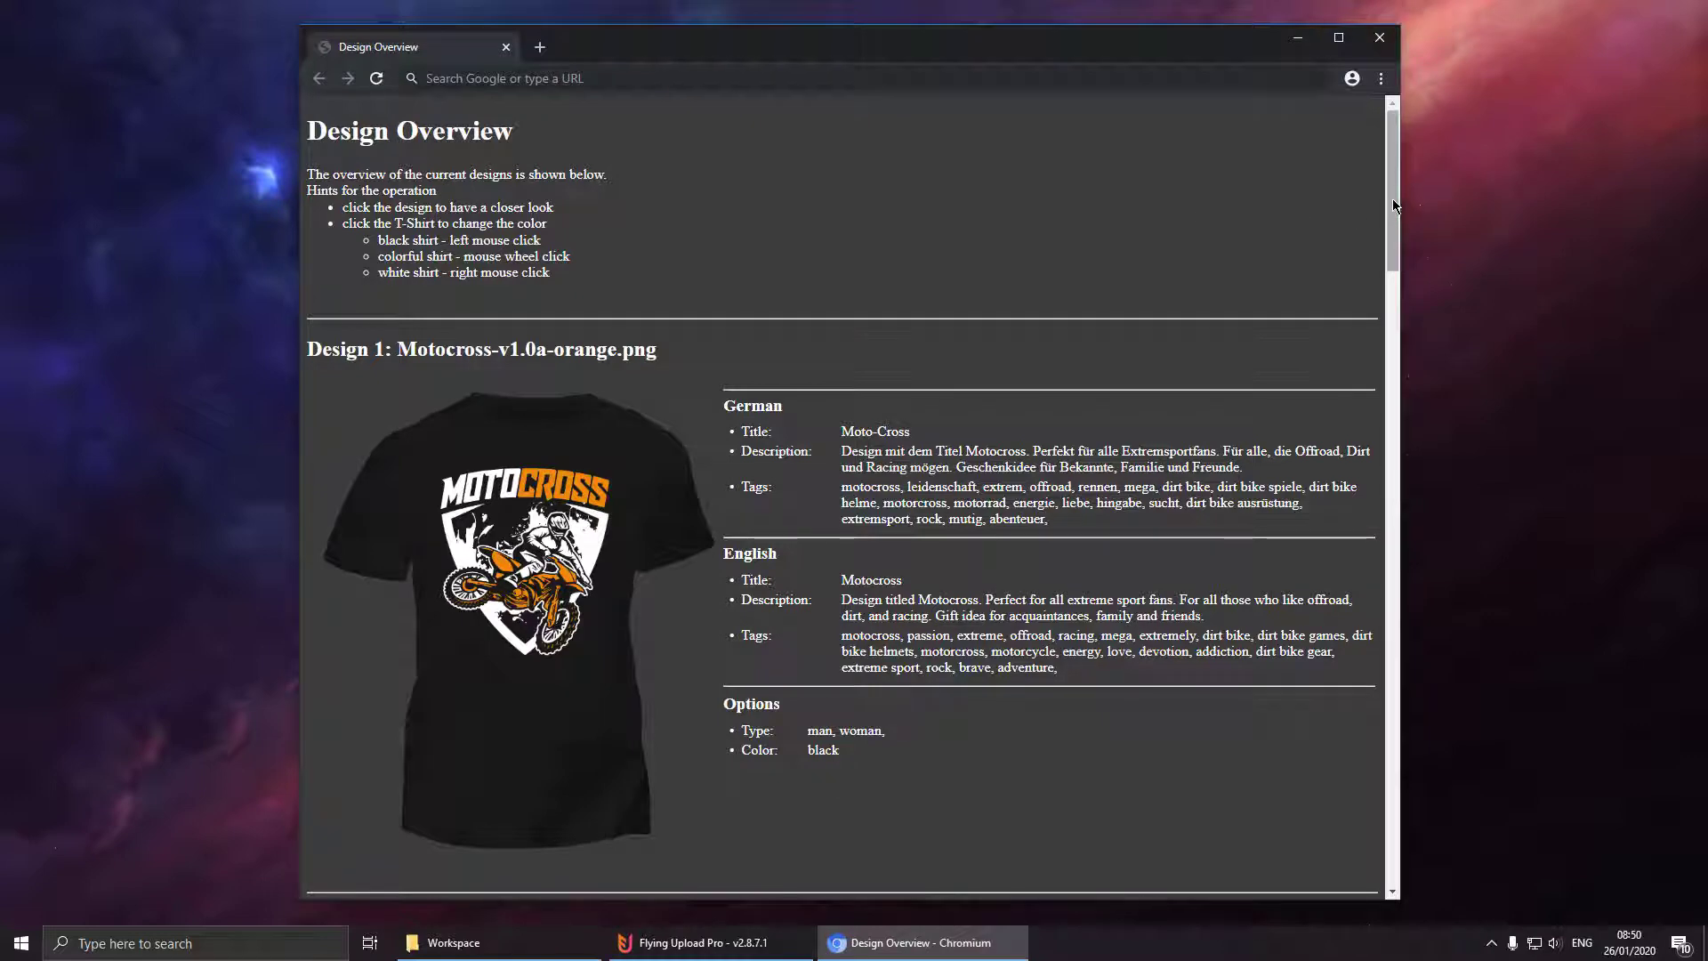
drag(1393, 205, 1394, 818)
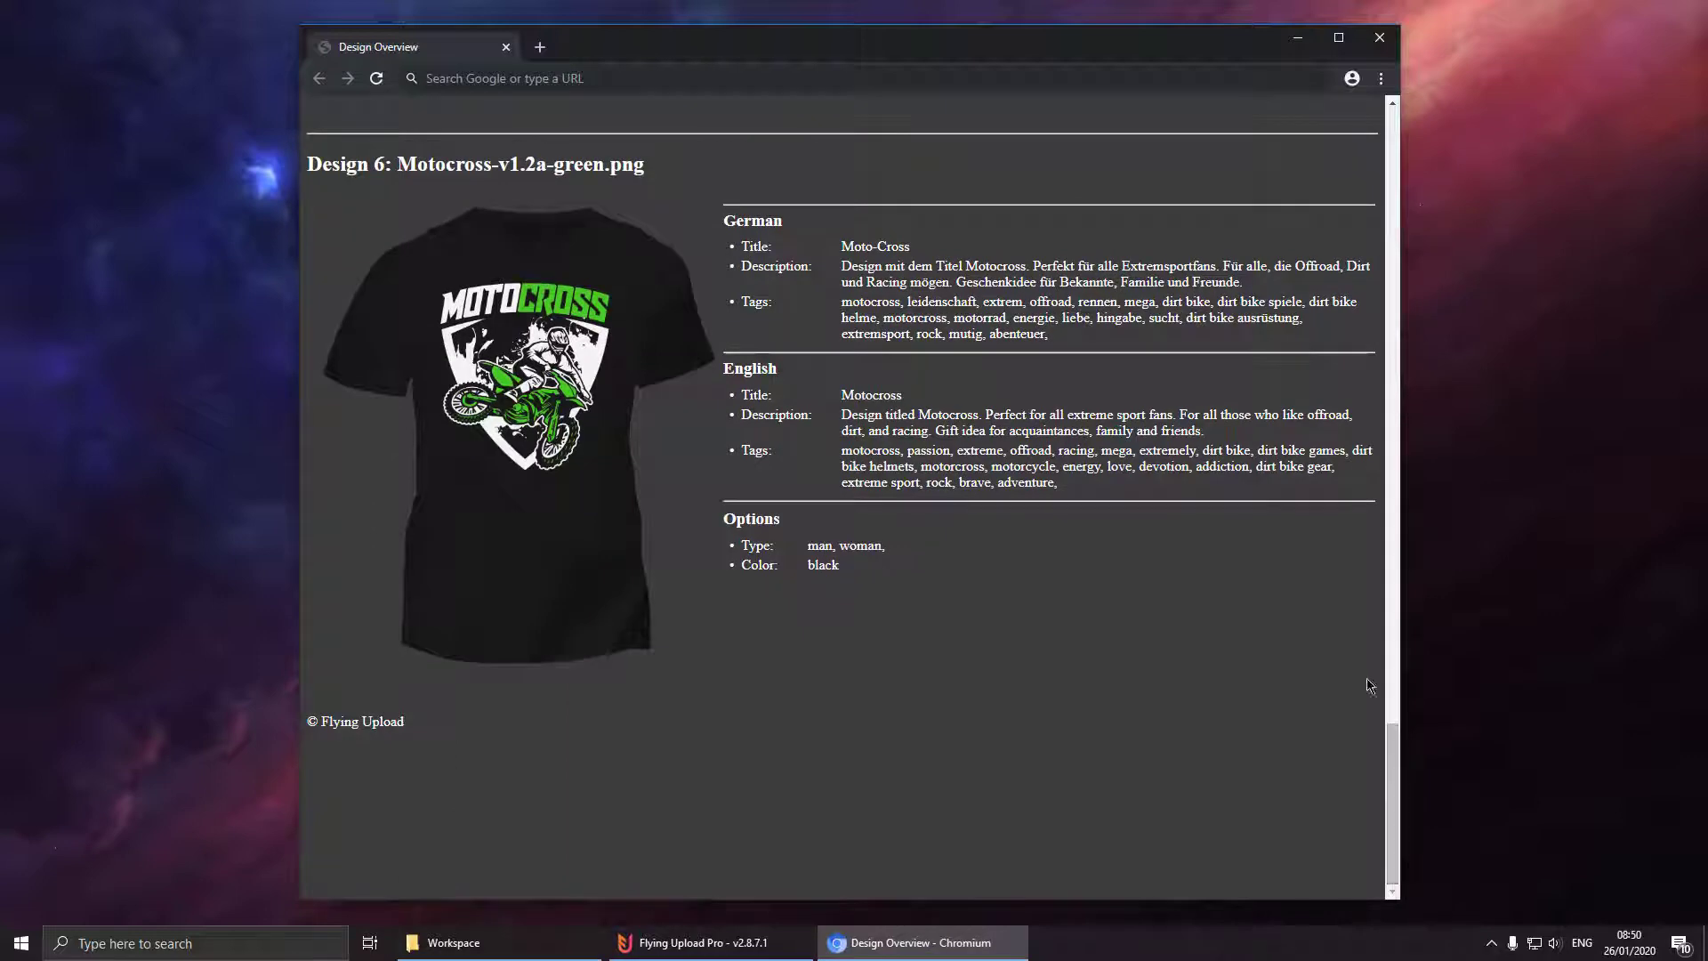
click(1377, 40)
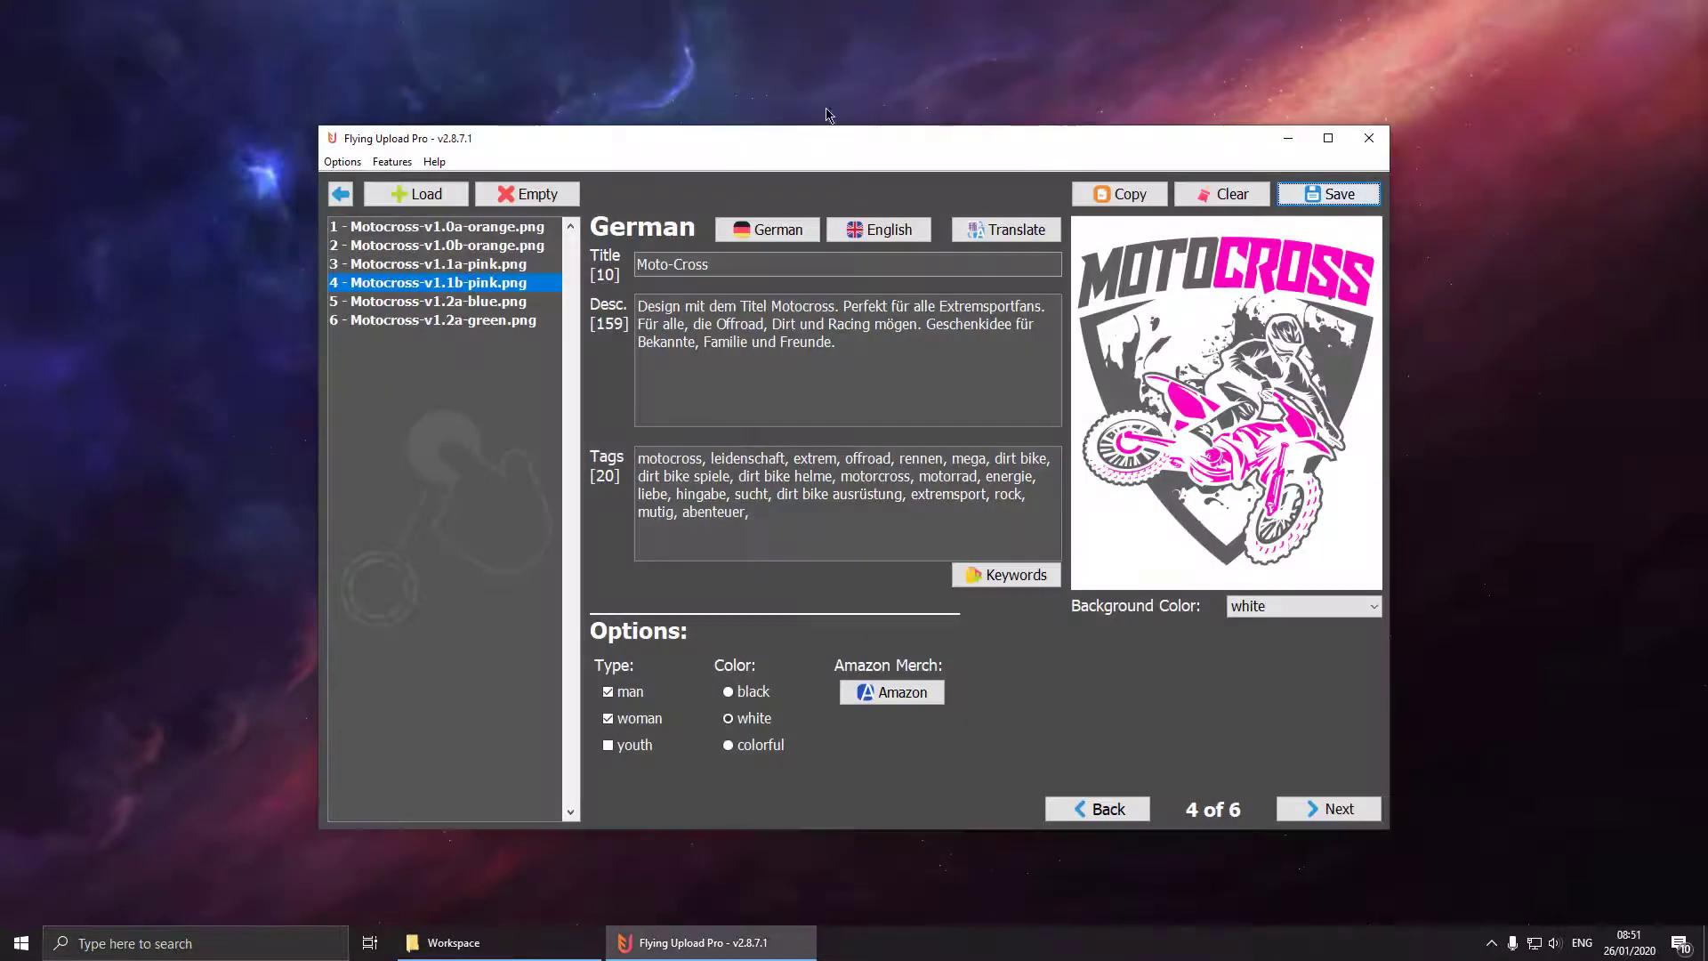
Step: Go to the upload screen and add all six Motocross PNGs from the Workspace folder to its list
click(340, 196)
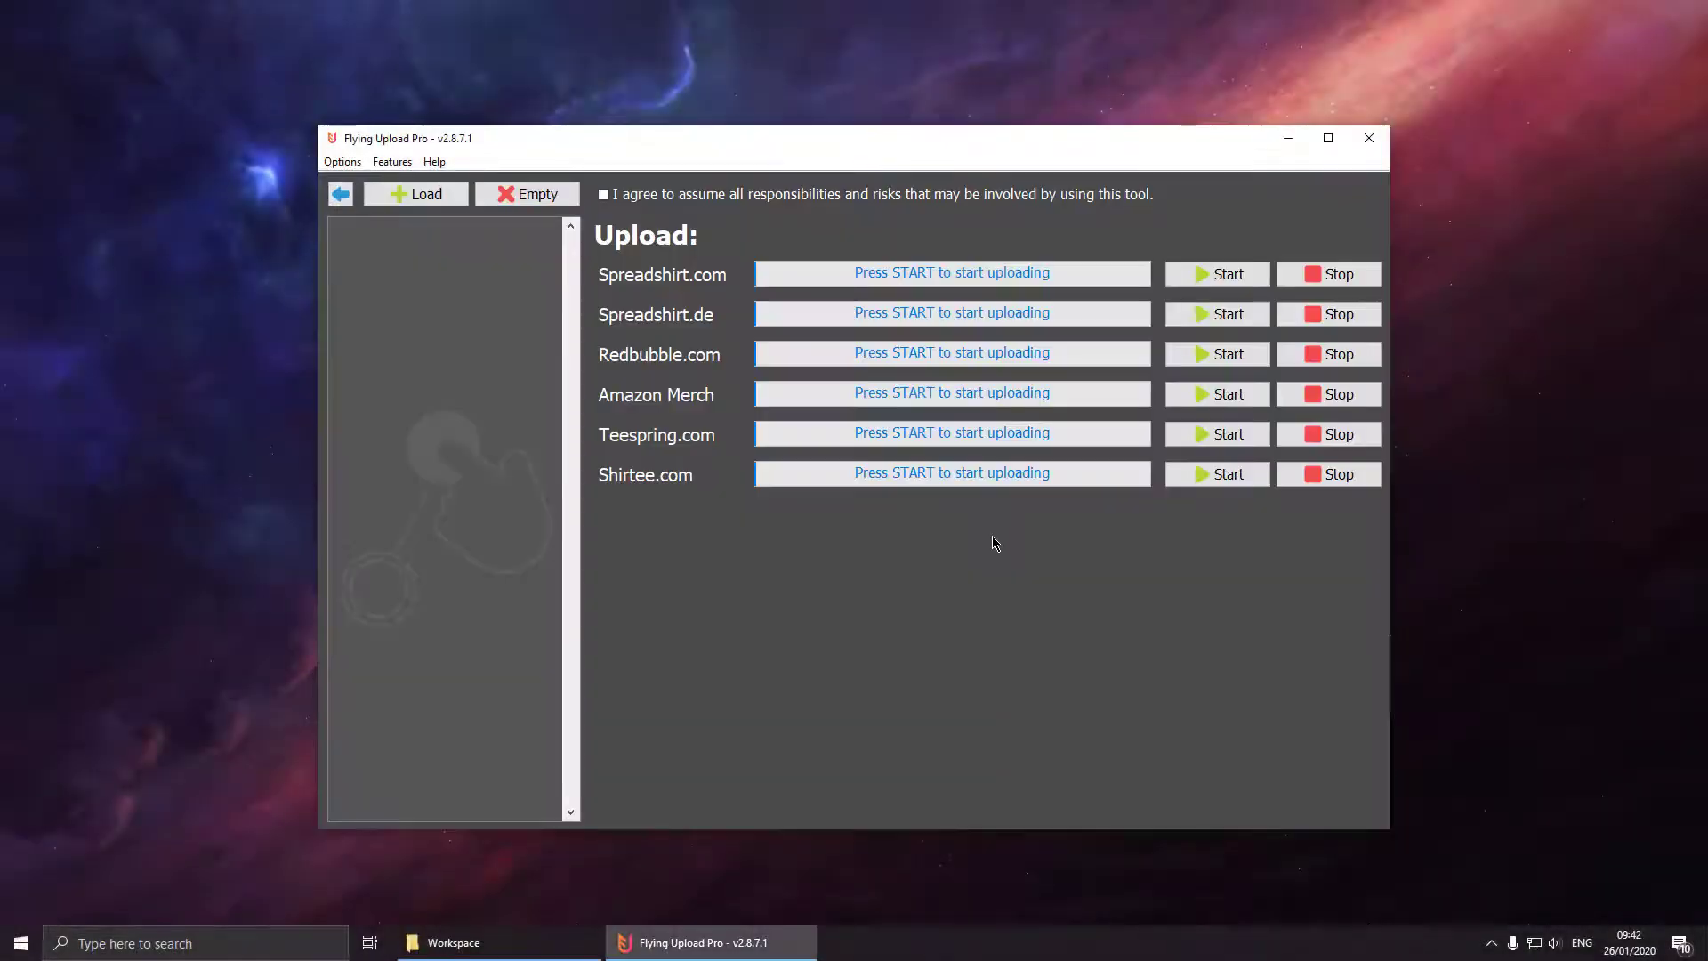
click(529, 942)
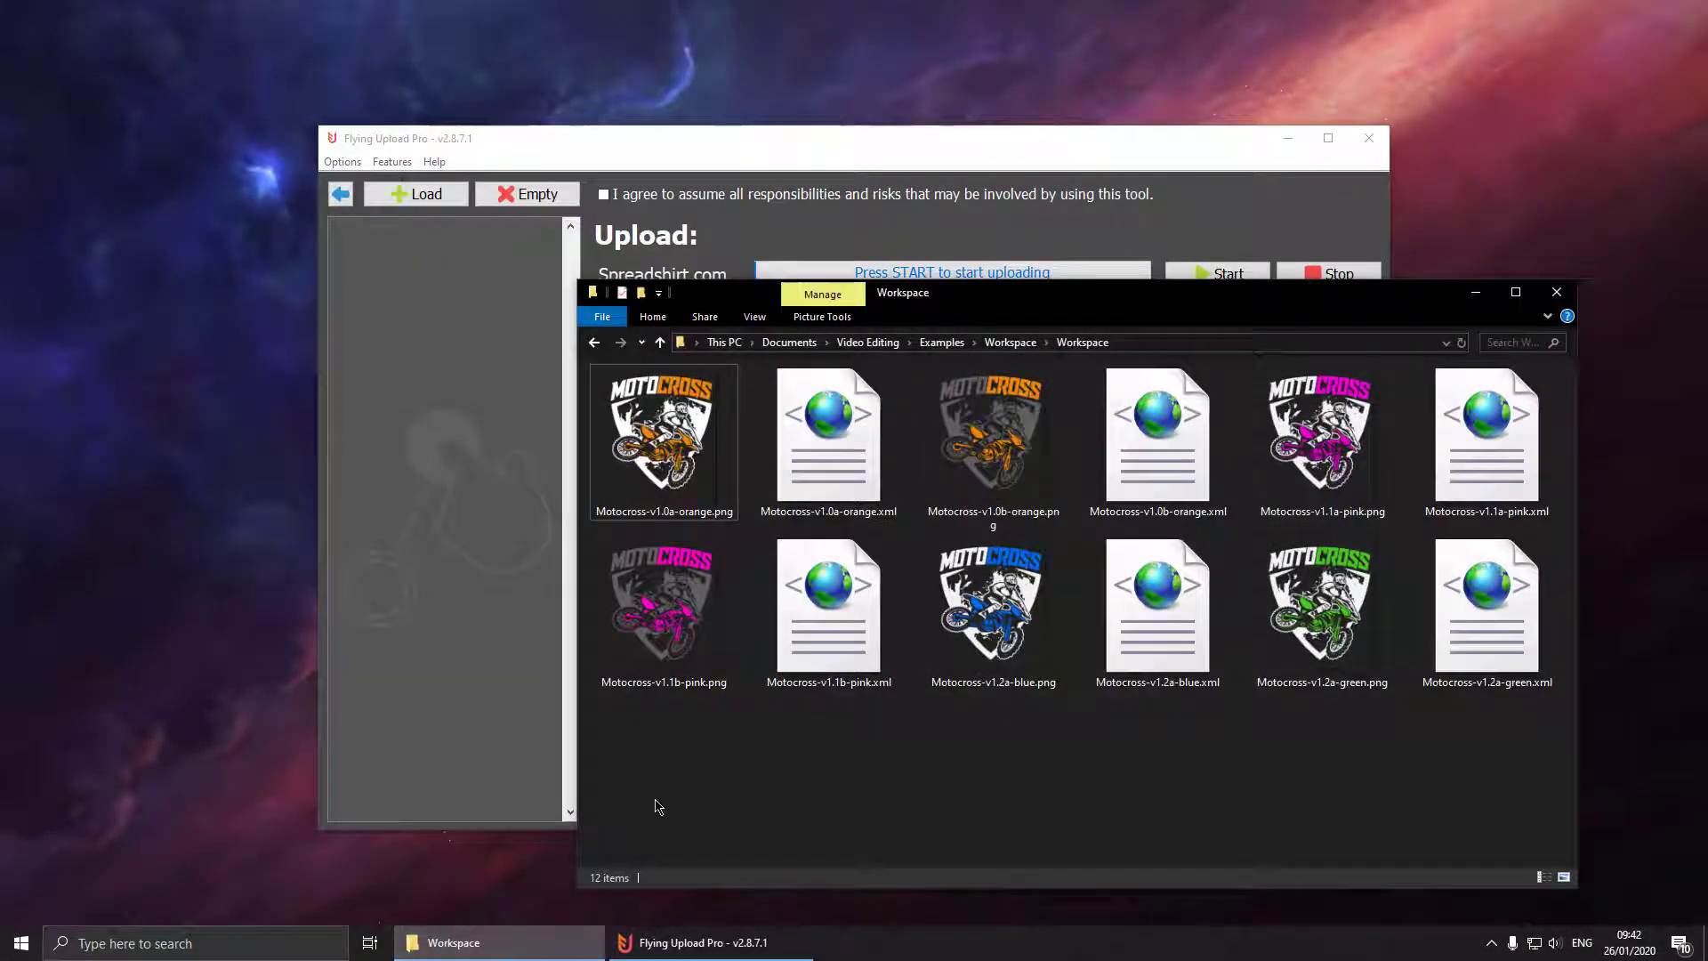
key(ctrl+a)
drag(663, 427, 454, 387)
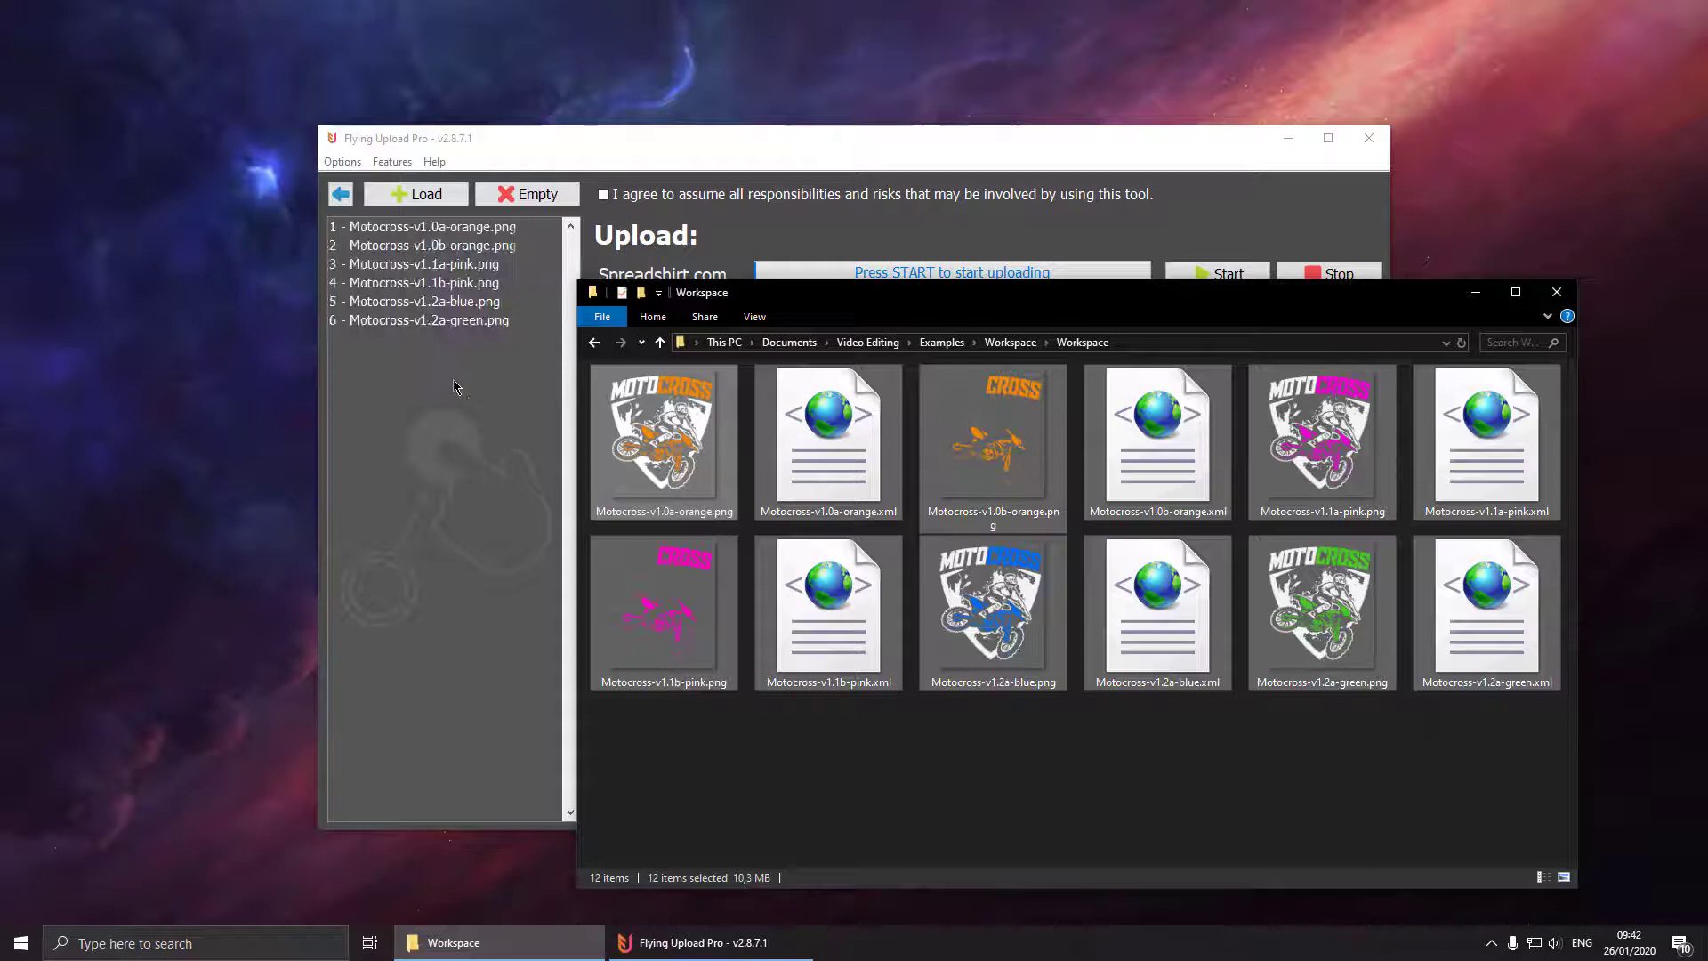
click(1476, 291)
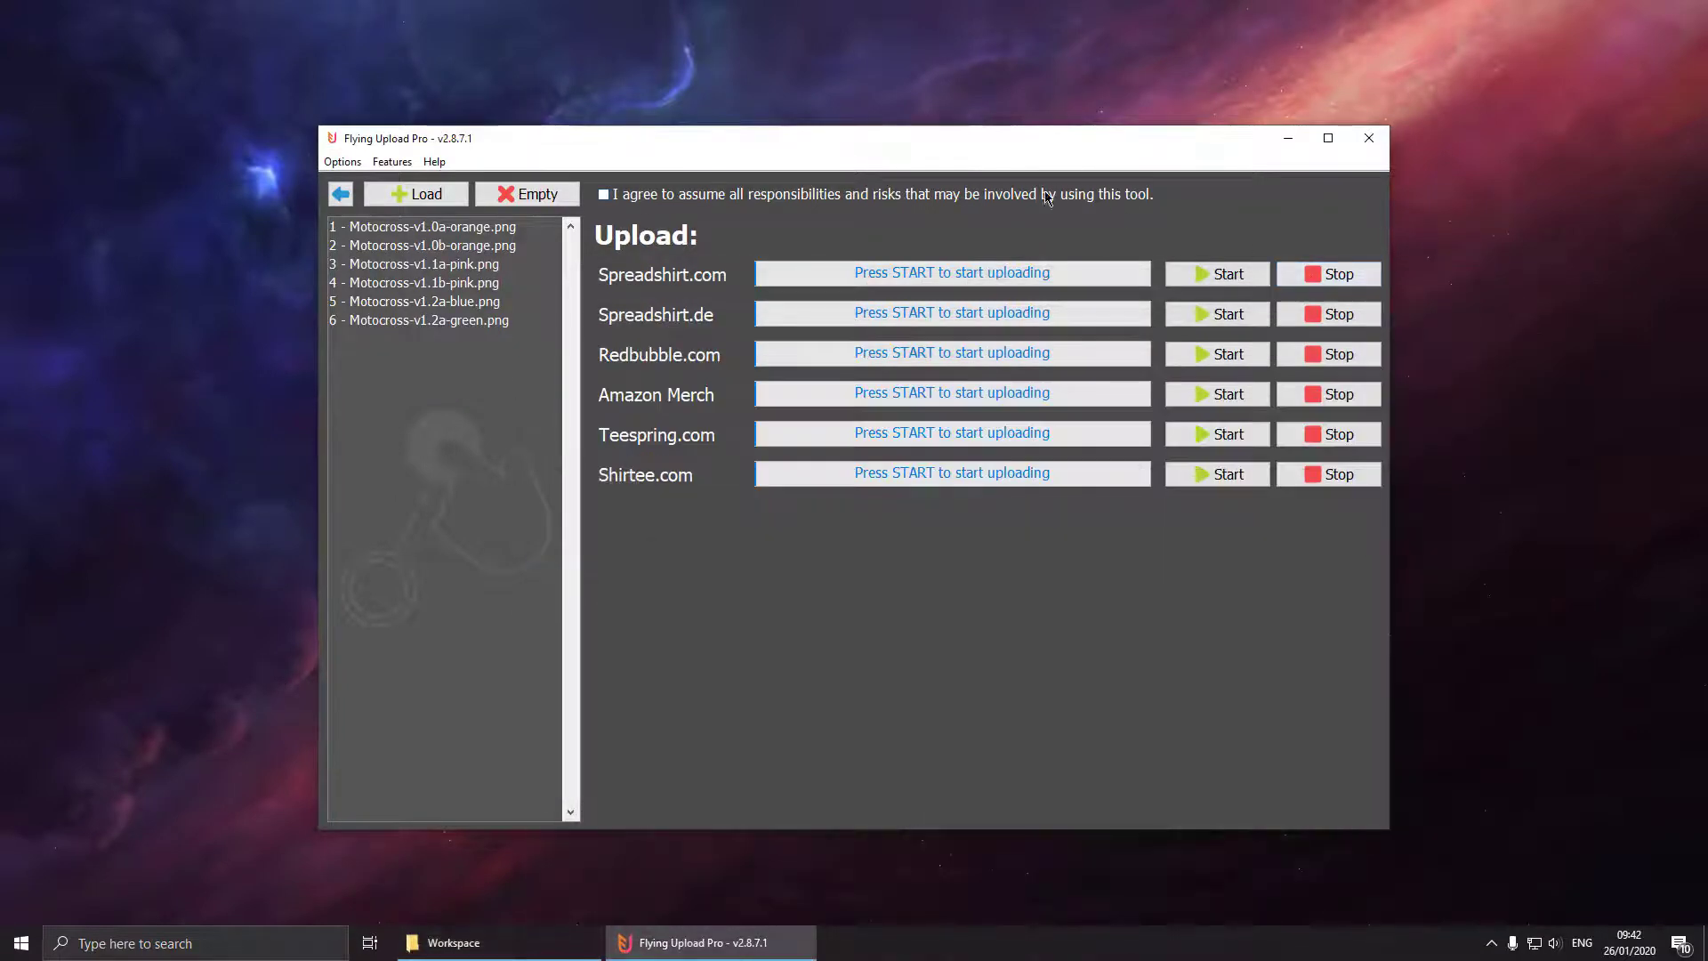
Step: Launch the Spreadshirt.com upload and dismiss Chromium's Restore pages prompt
click(1203, 273)
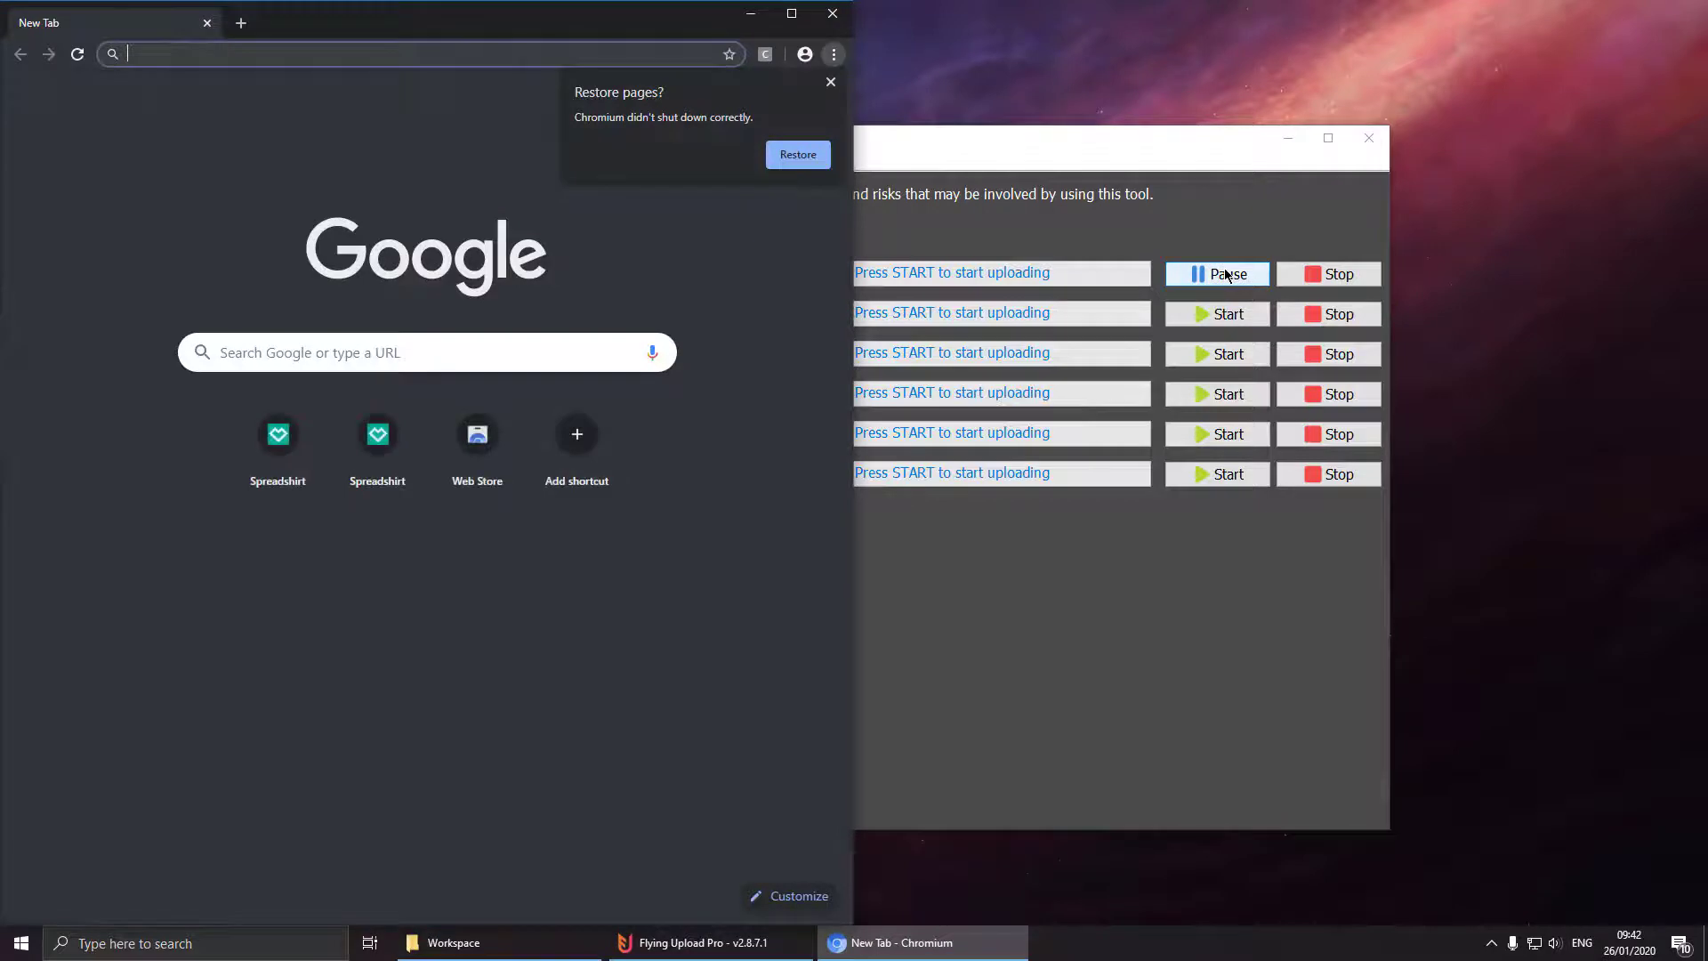
click(831, 81)
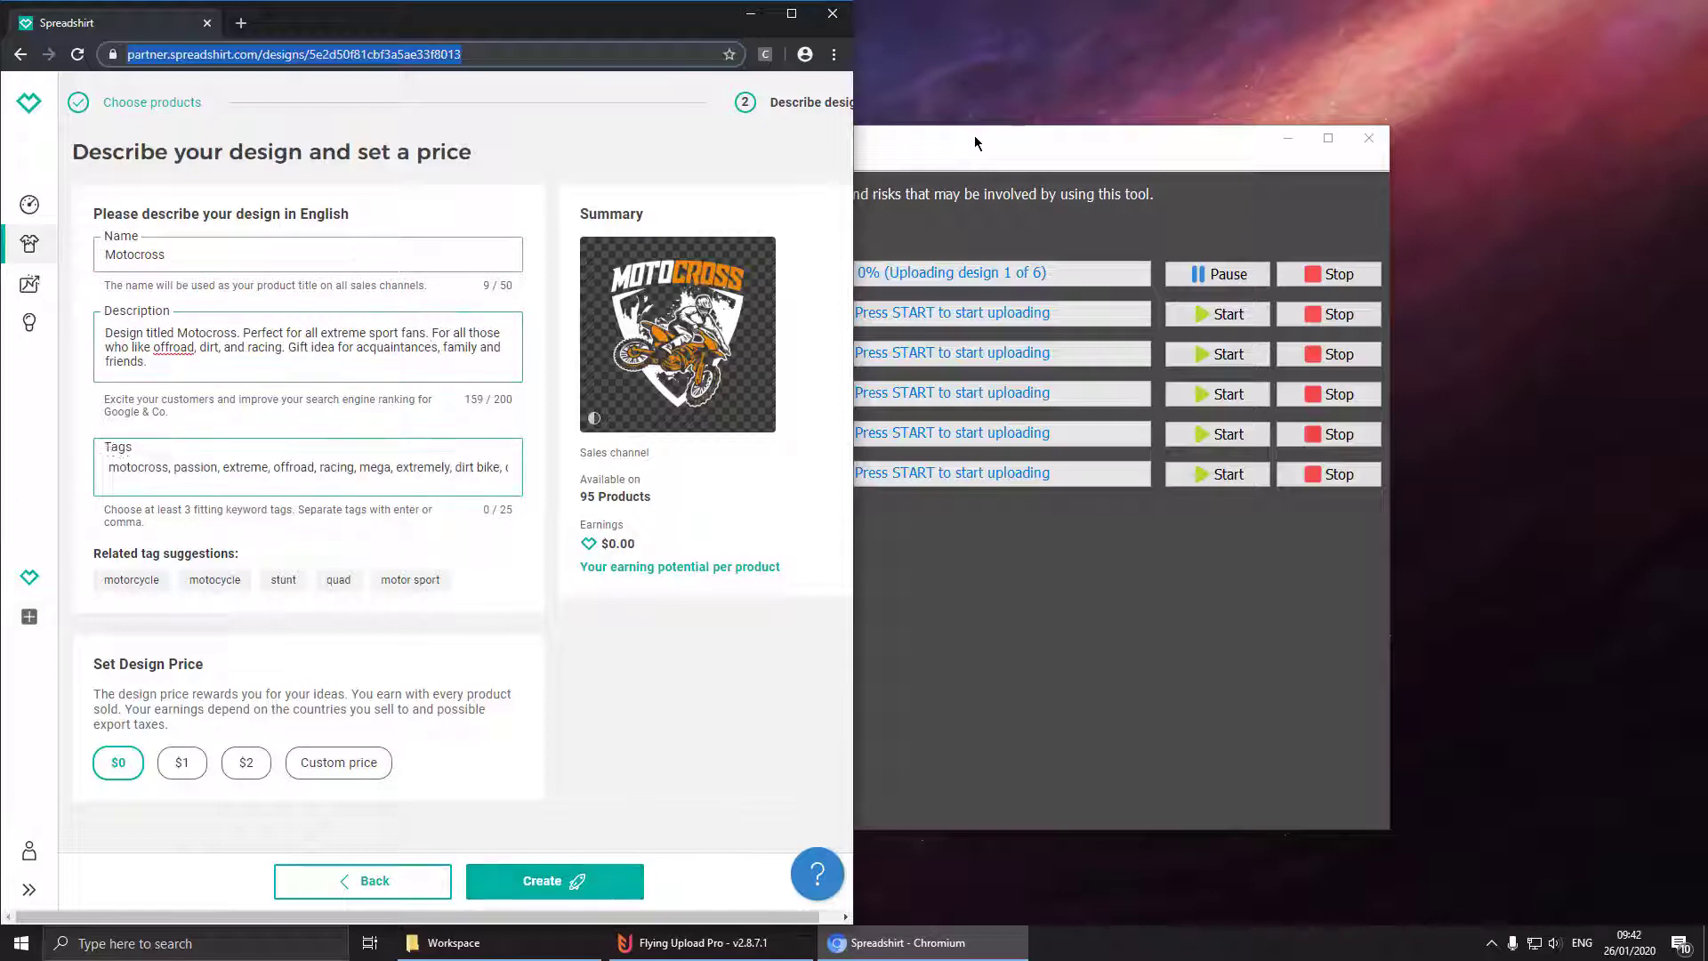
Step: Pause the upload, rename design 1 'Motocross Dirt', delete 'offroad' from its description, then resume
click(1205, 276)
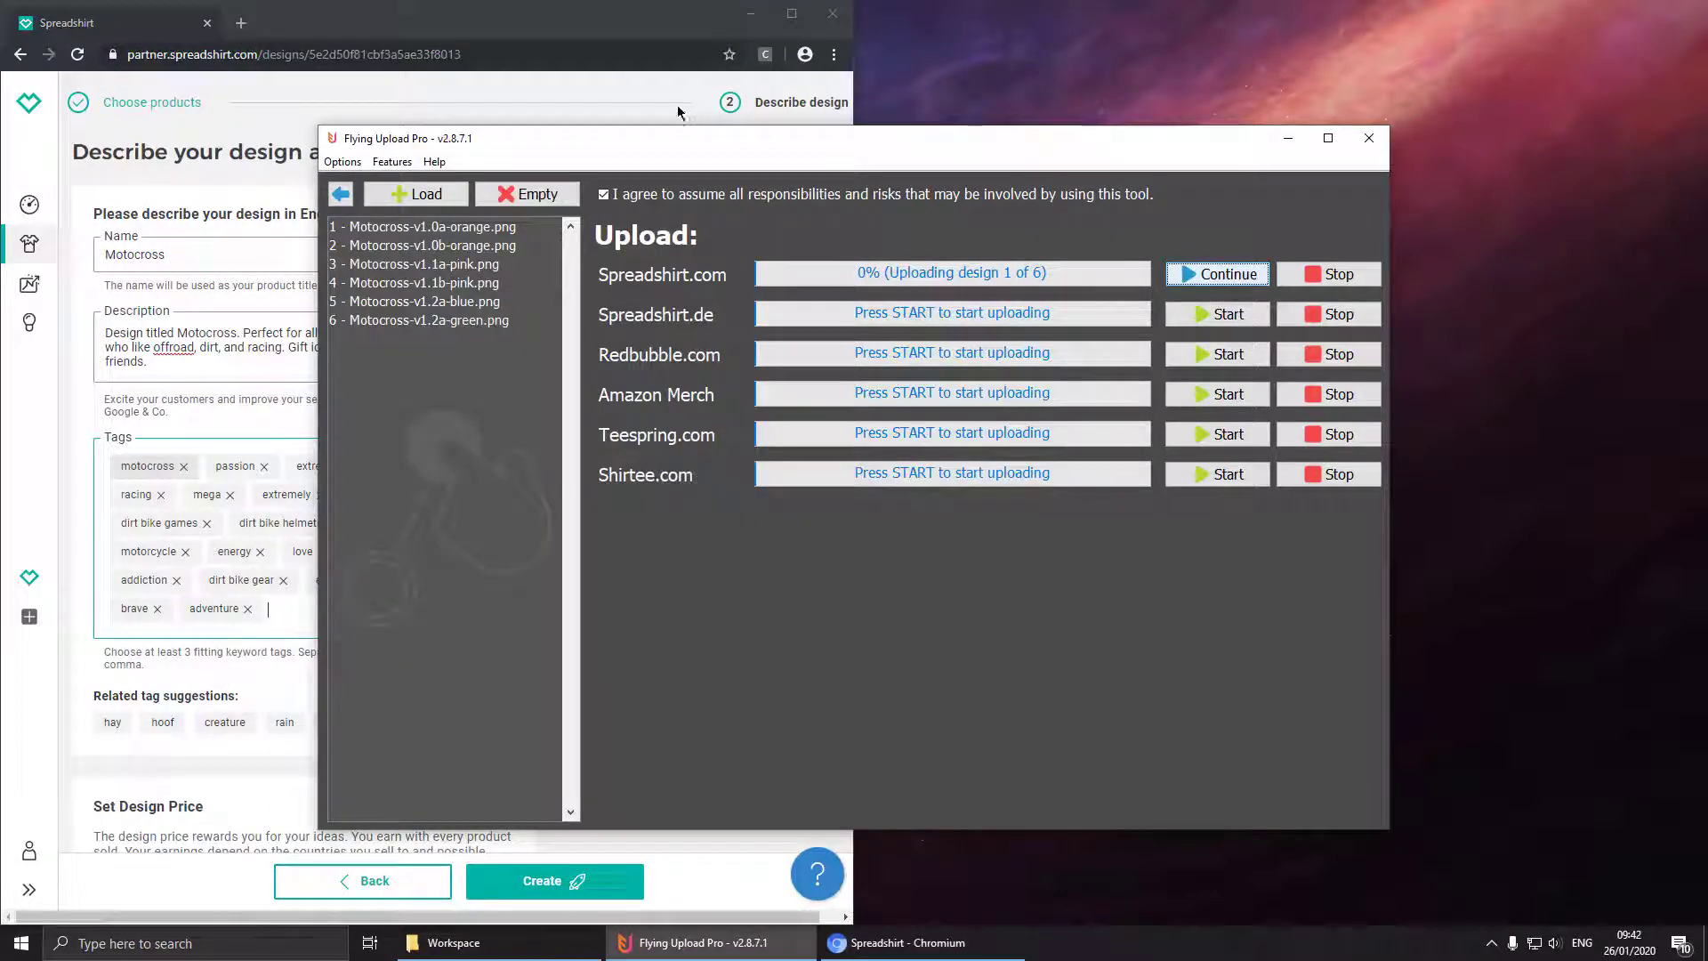
click(485, 31)
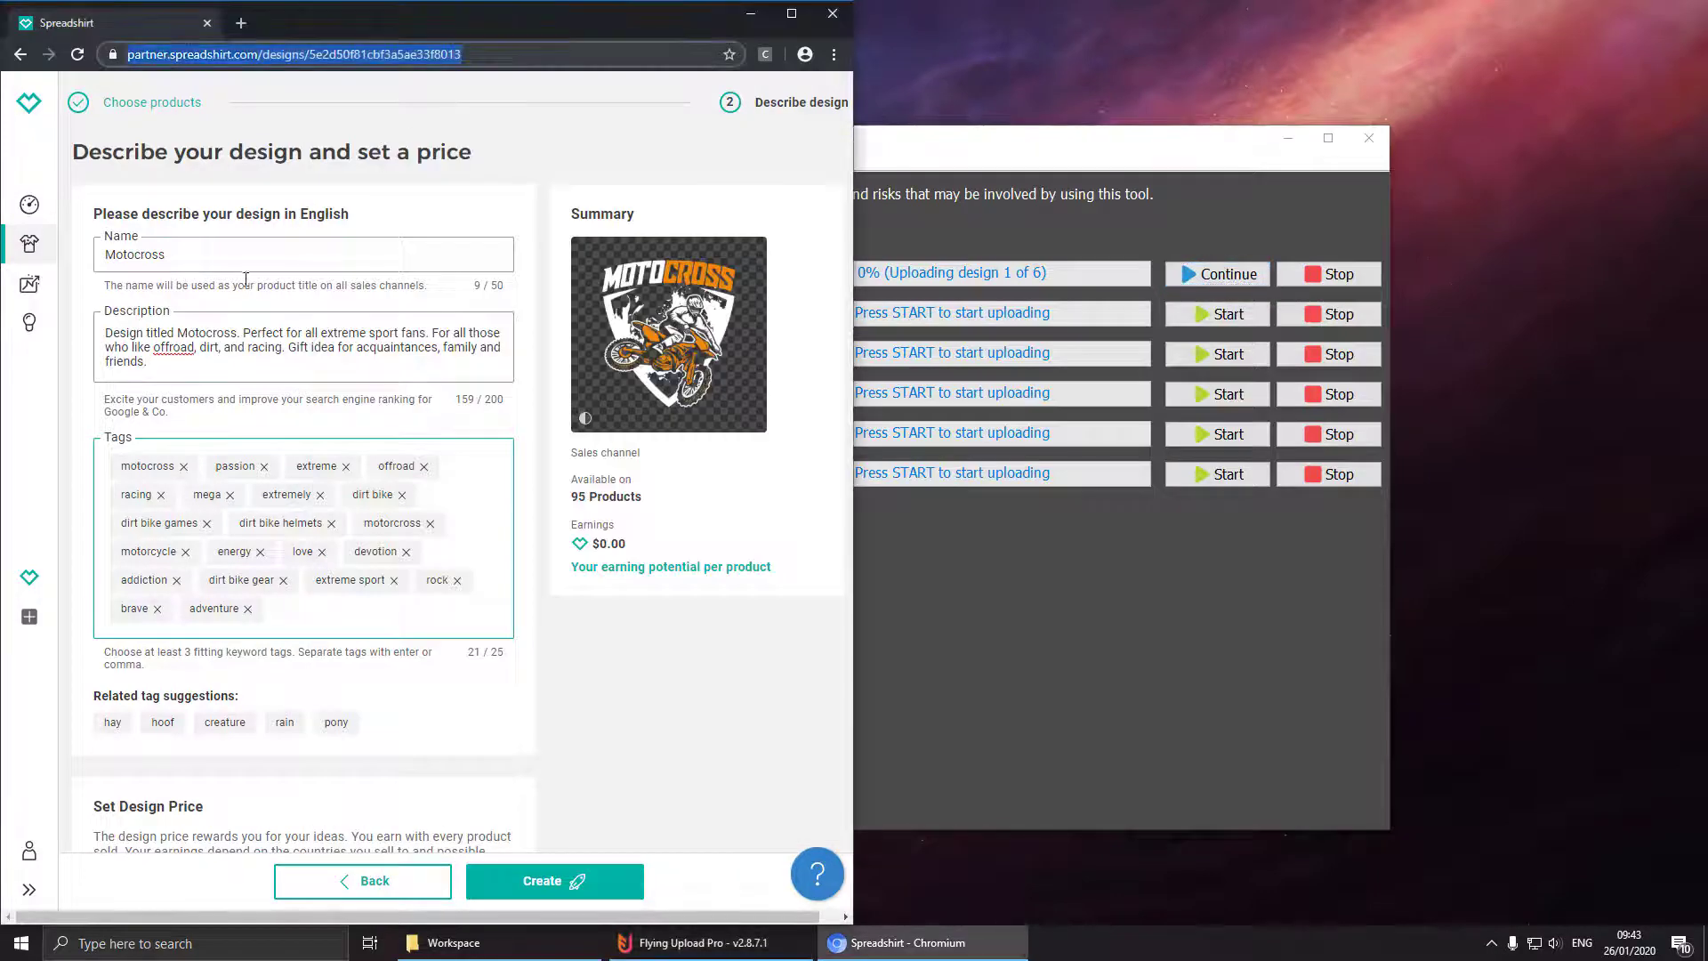
double_click(165, 353)
key(BackSpace)
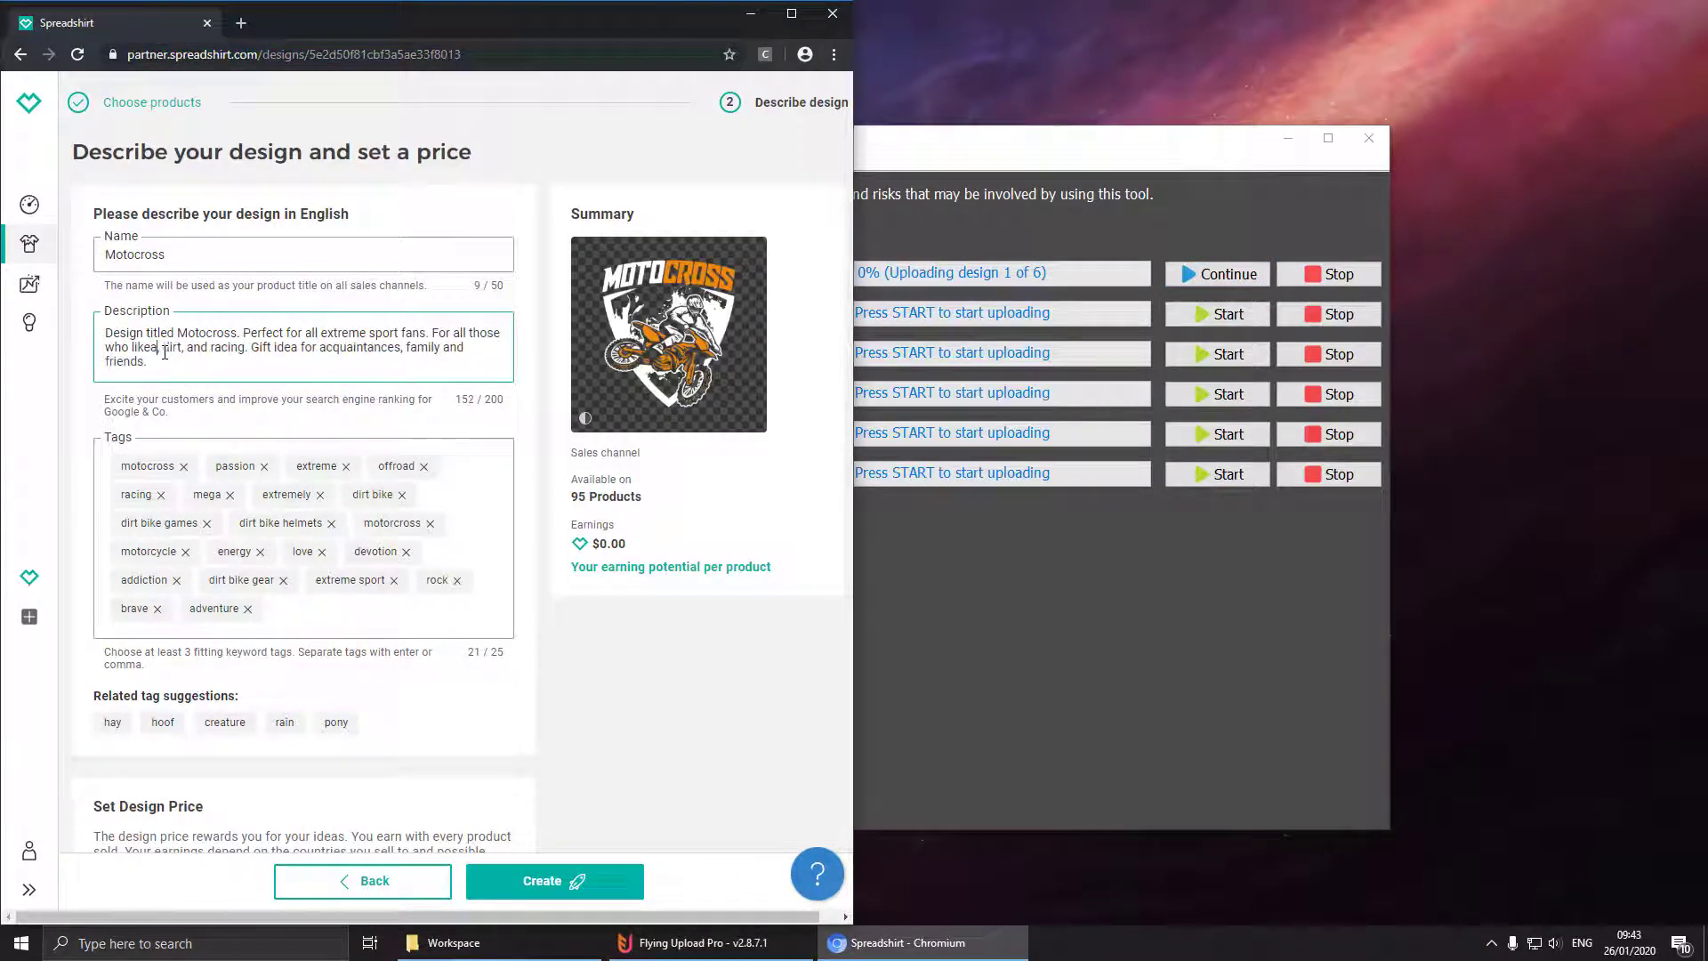
text(s)
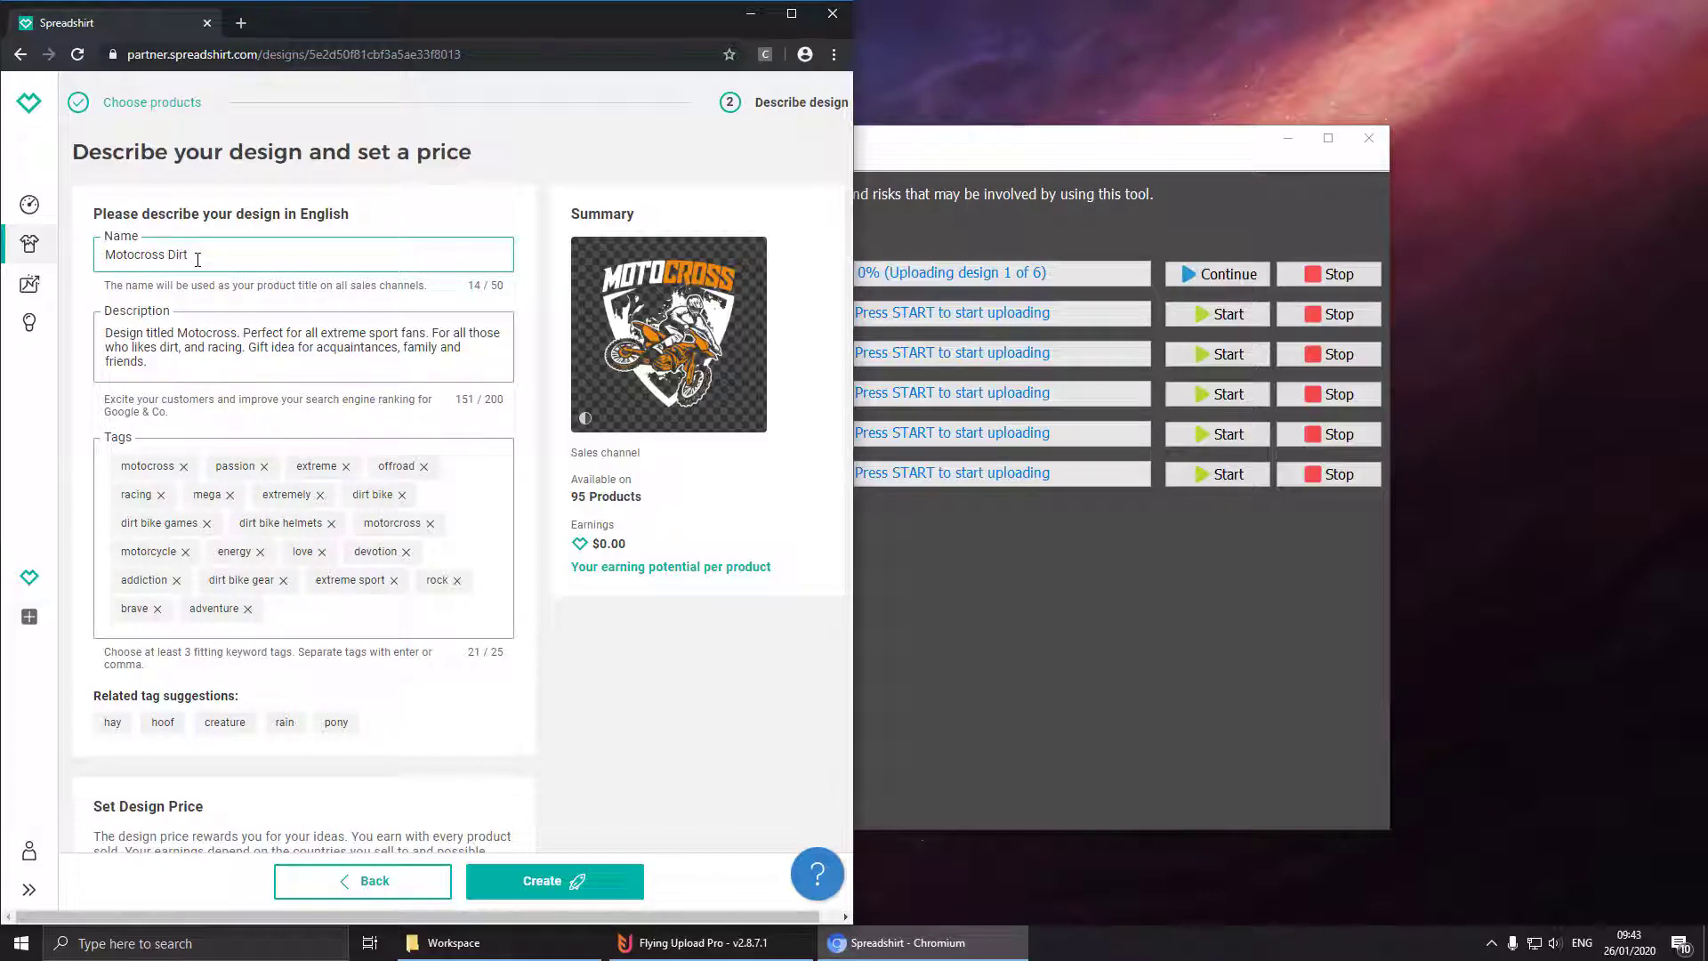
click(962, 229)
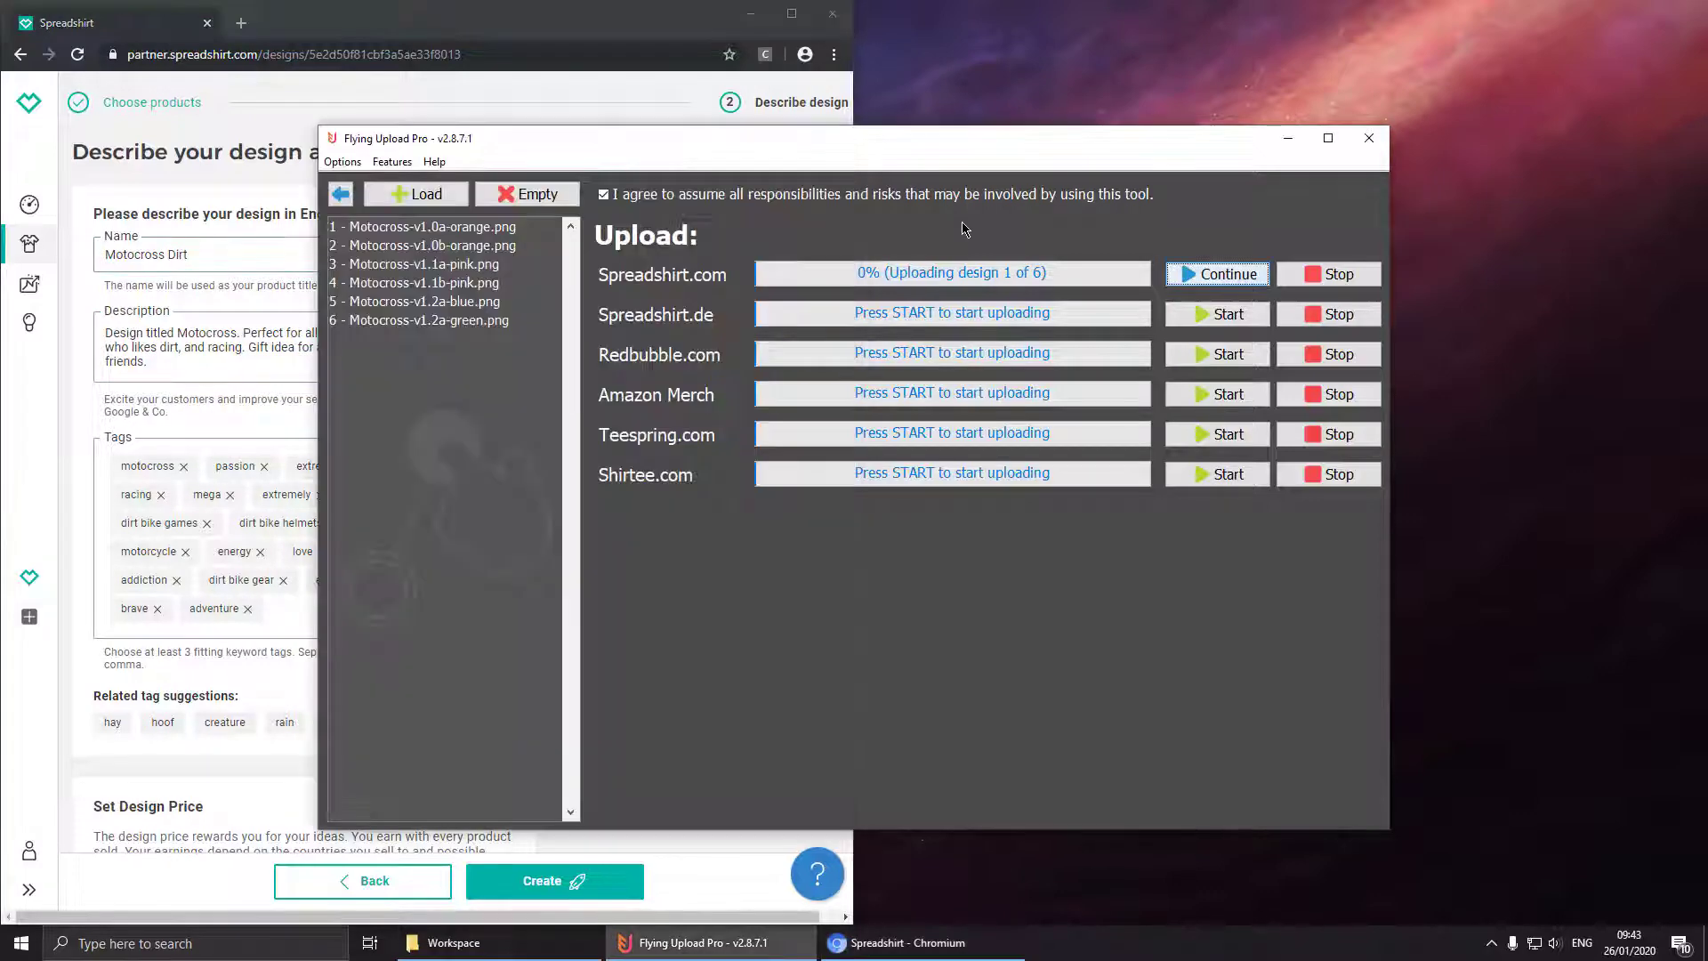
click(1216, 274)
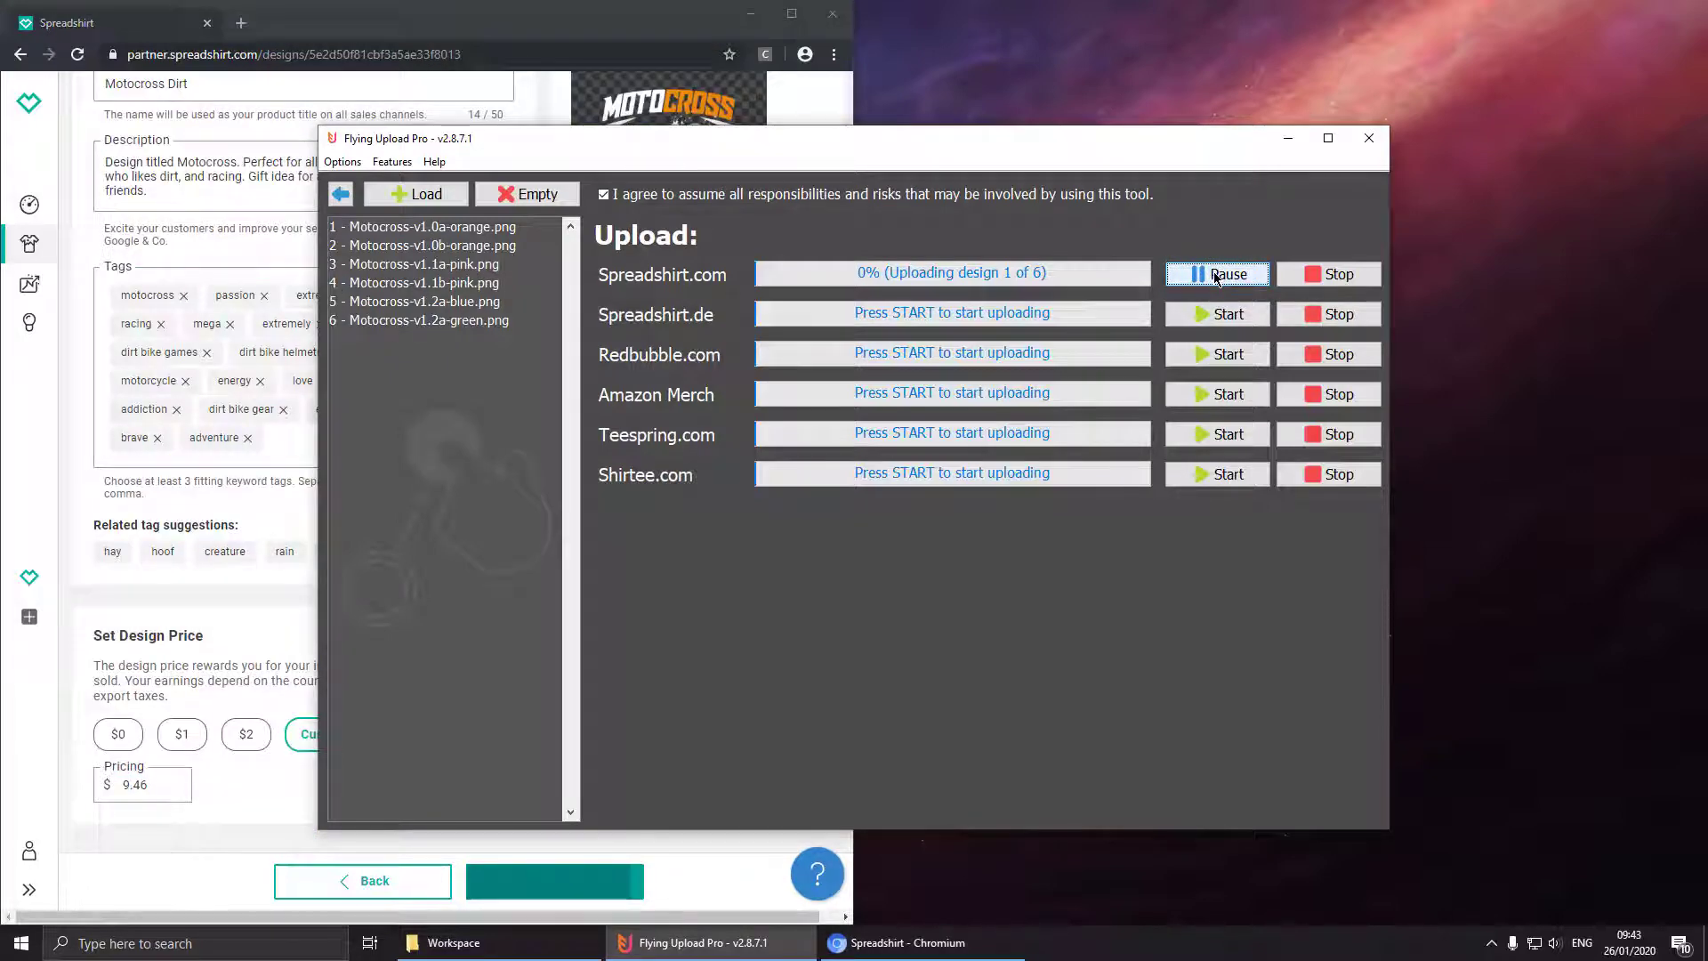
Step: Launch the Spreadshirt.de upload alongside Spreadshirt.com and dismiss its Restore pages prompt
click(1216, 318)
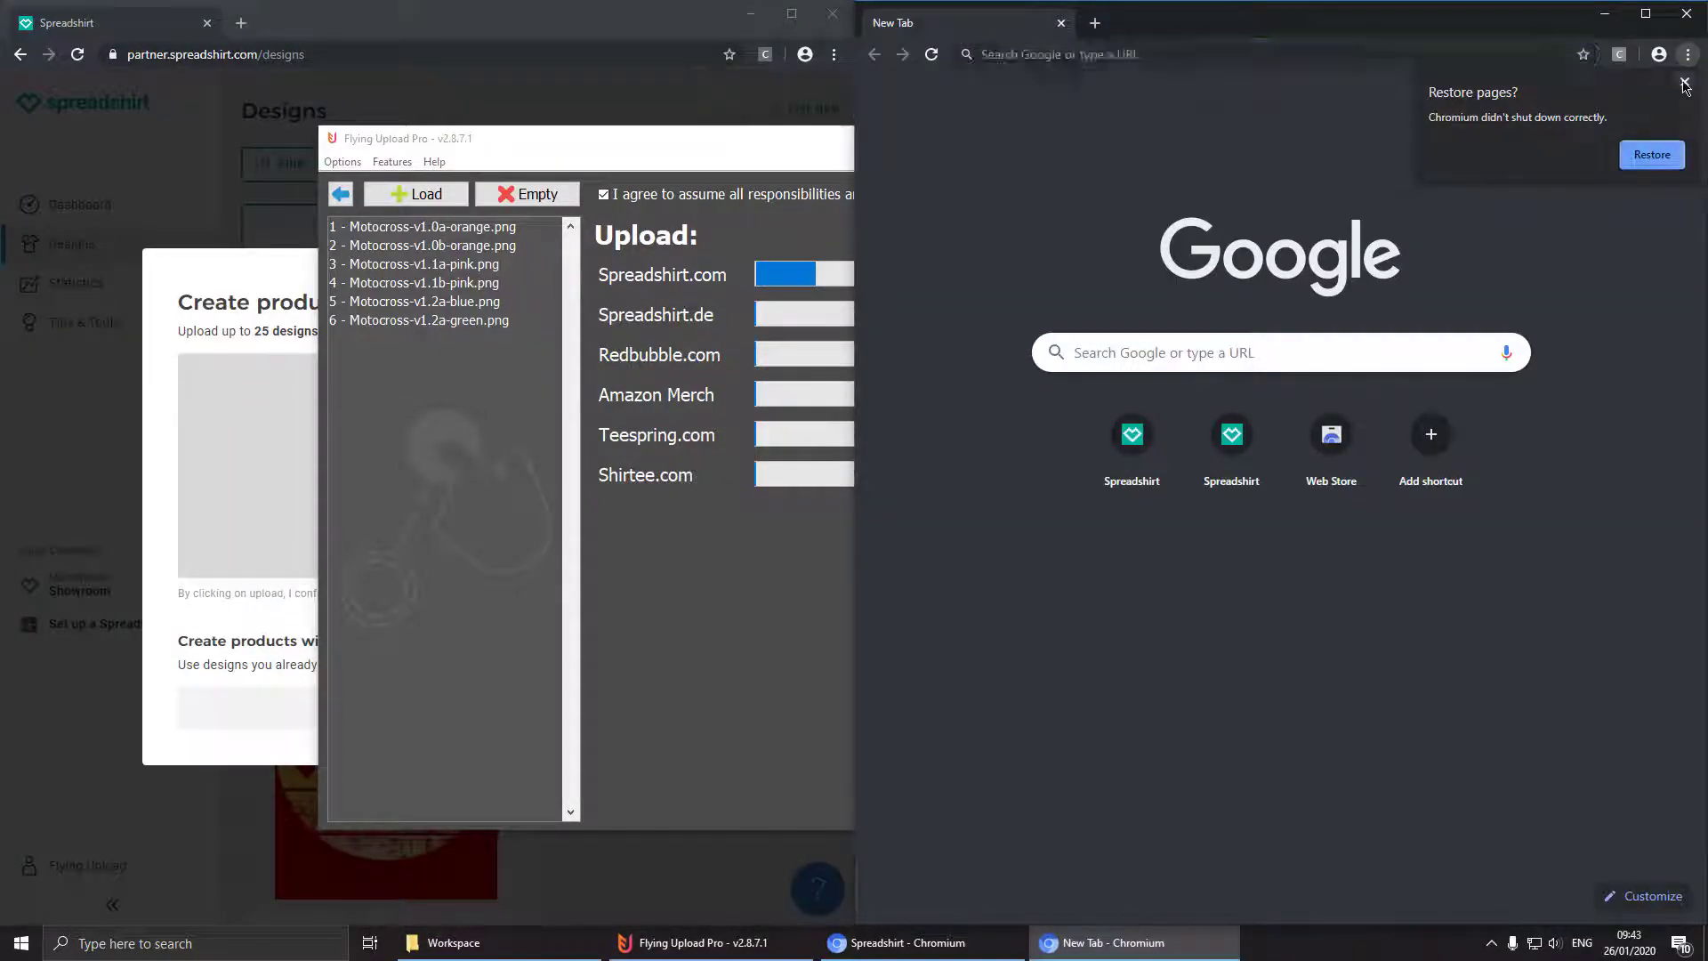
click(1684, 82)
click(699, 20)
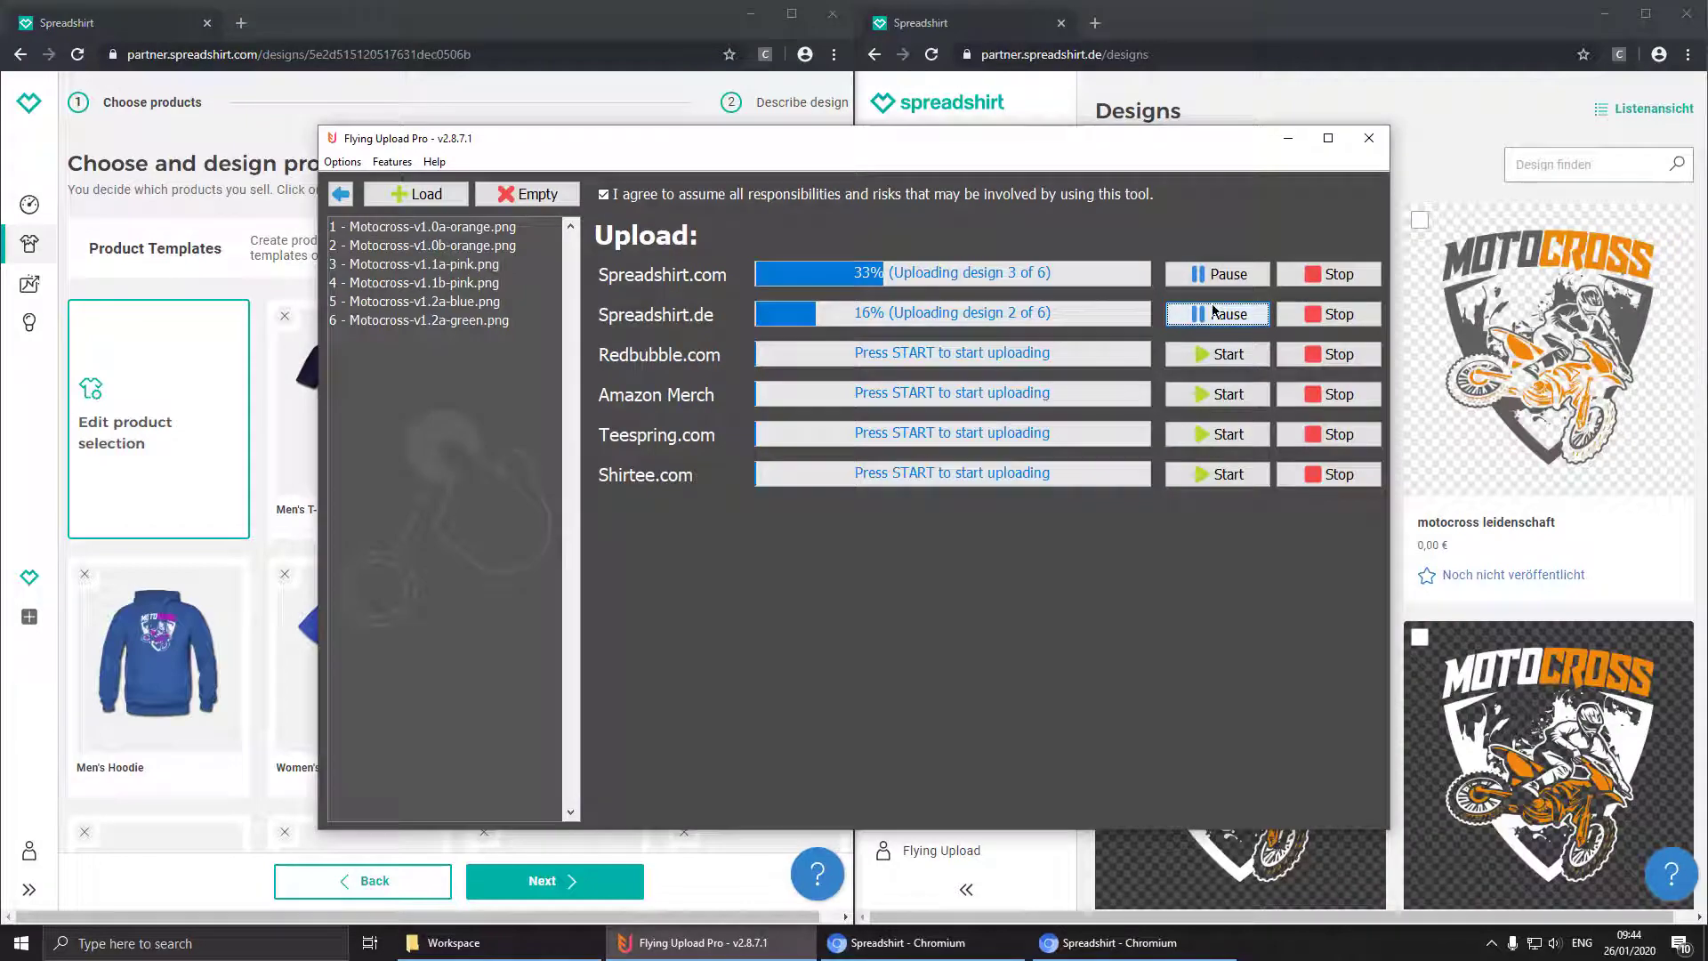
Step: Tick and delete the unpublished 'motocross leidenschaft' design, then stop the Spreadshirt.de upload
click(1288, 140)
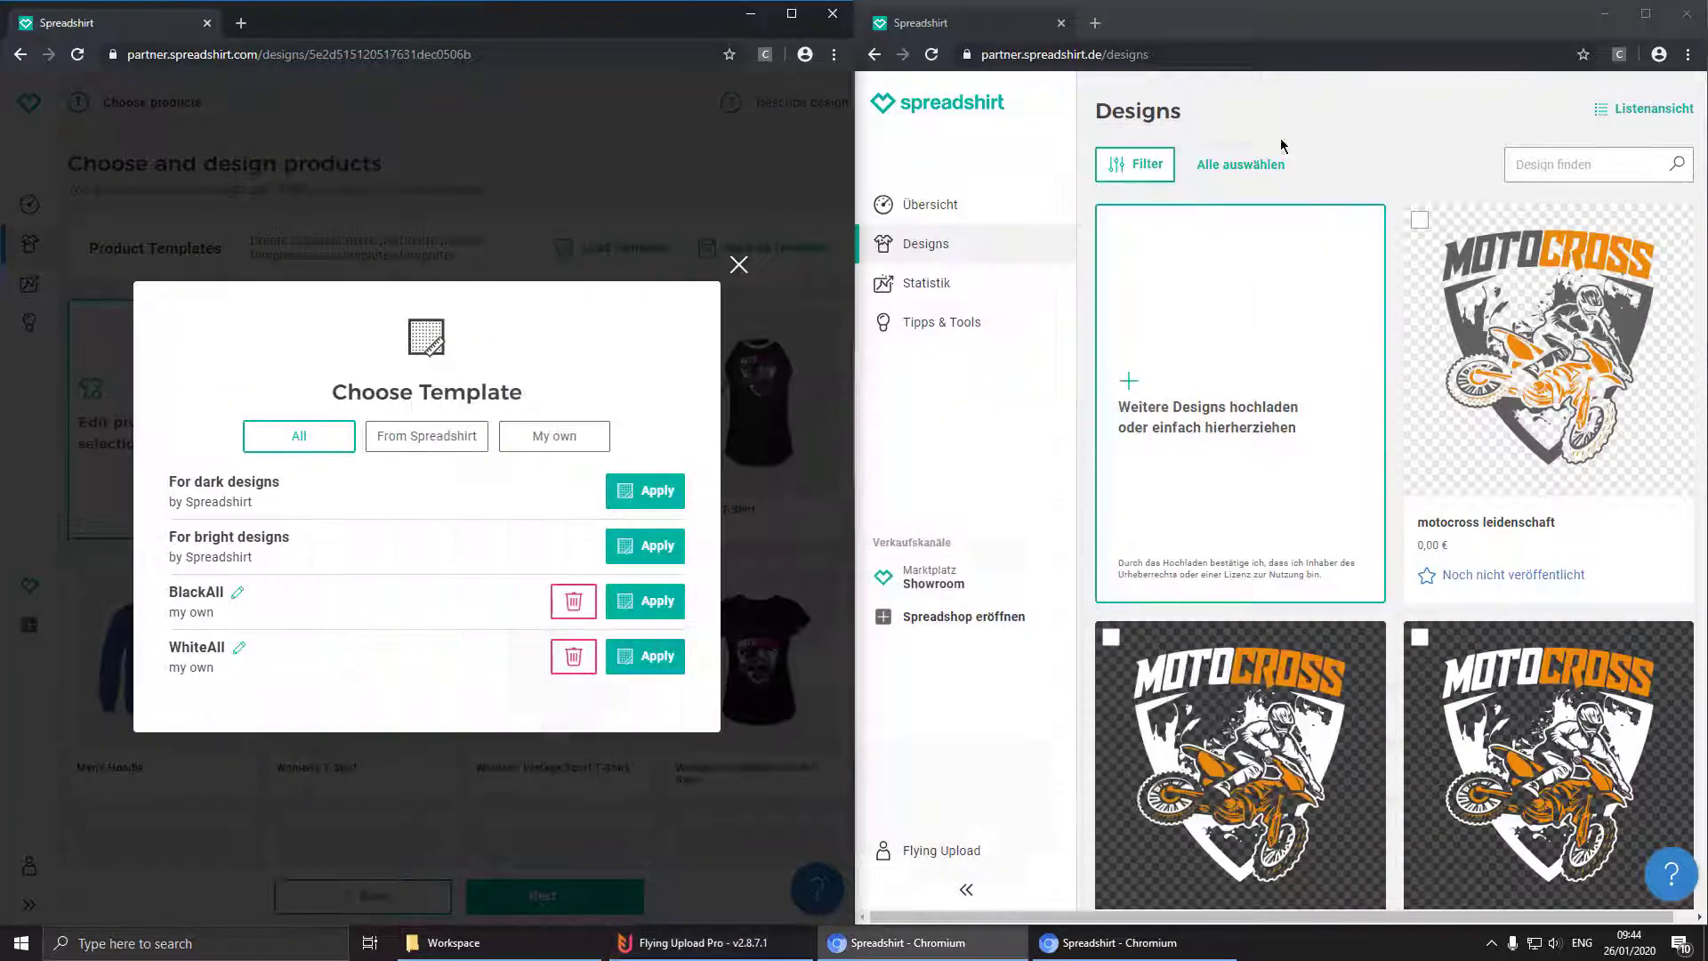
click(1421, 220)
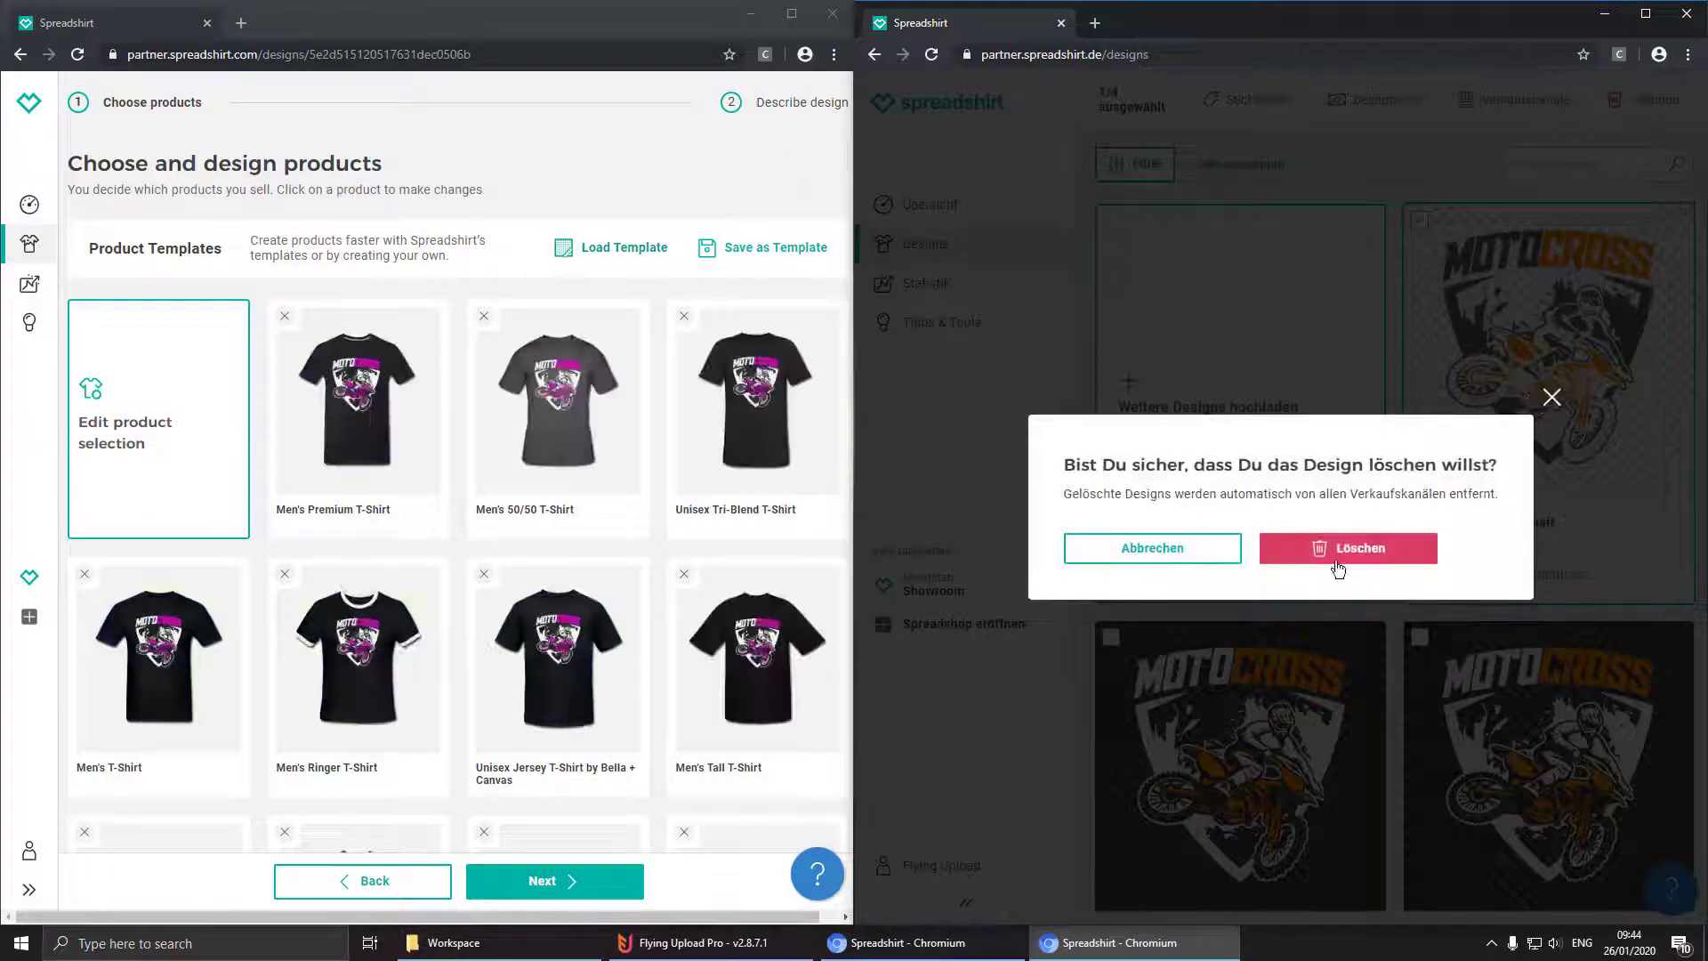
click(1339, 569)
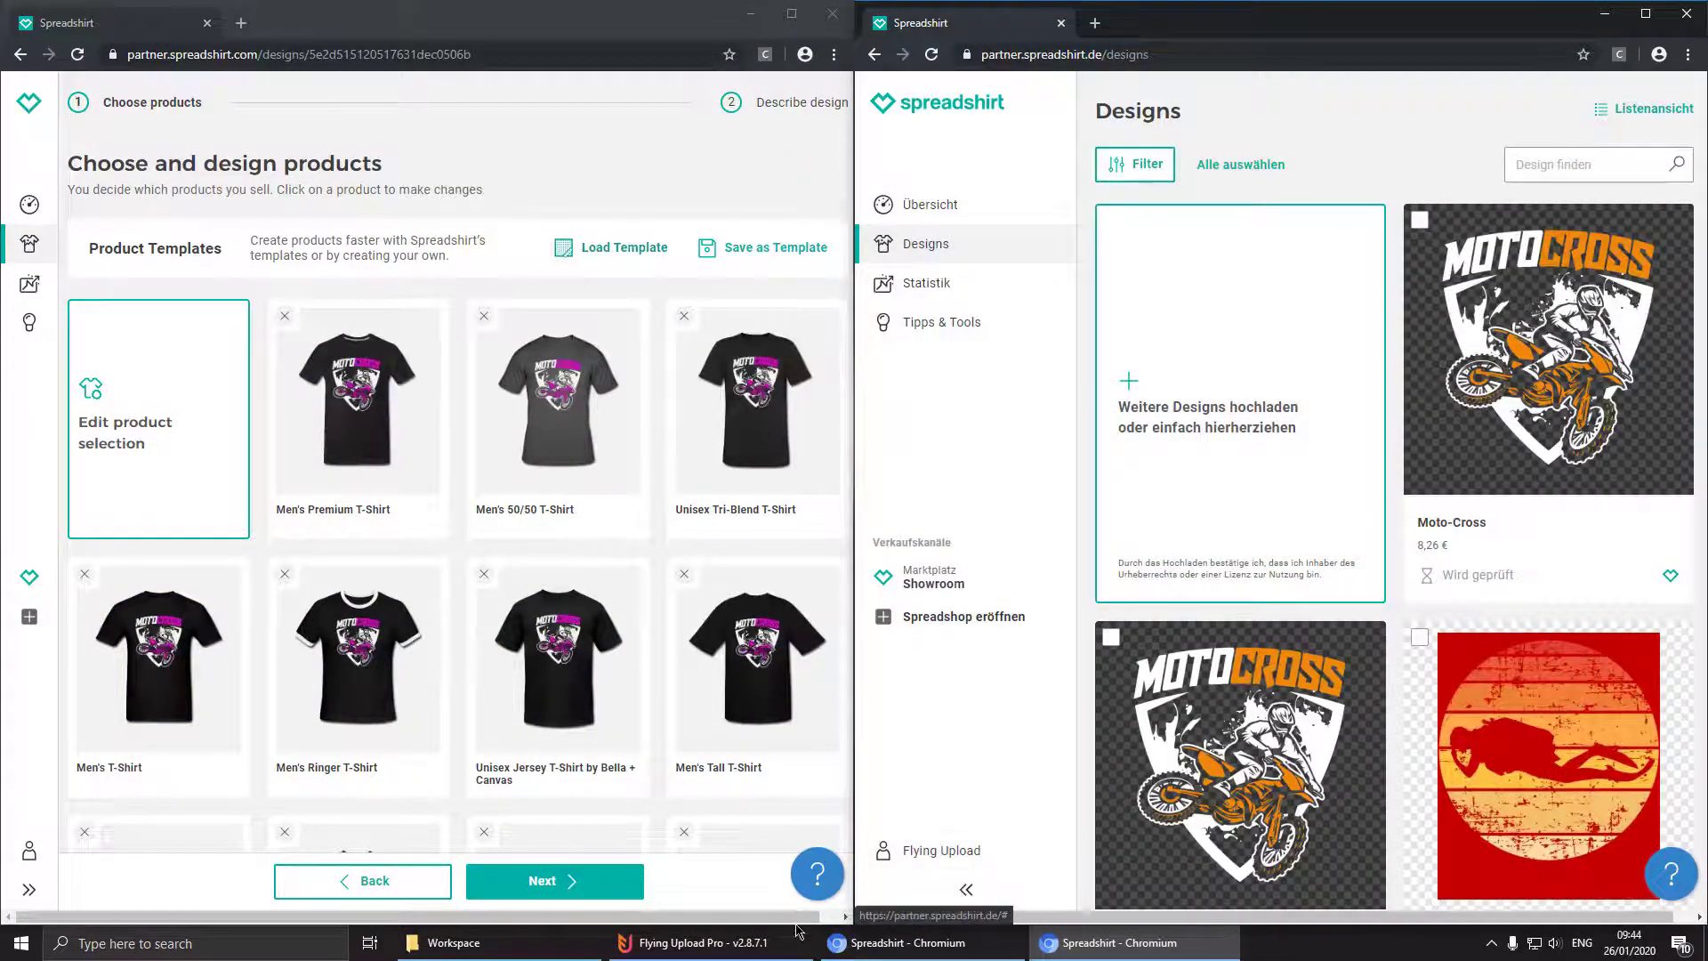
click(798, 941)
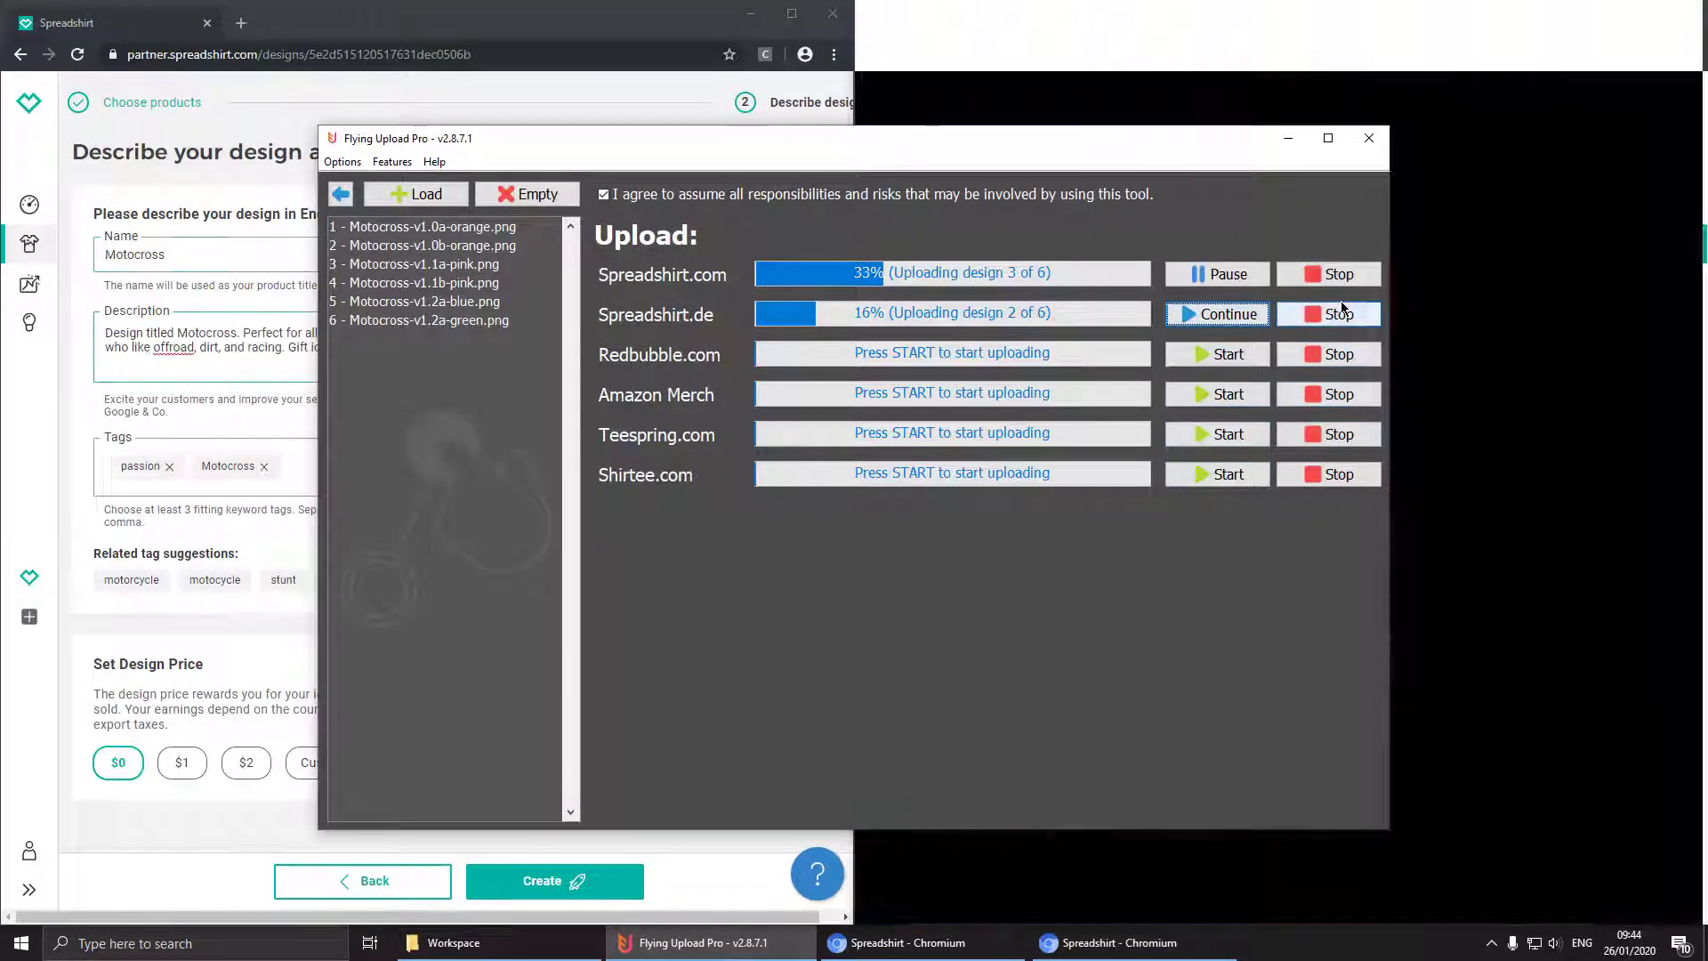
click(1342, 313)
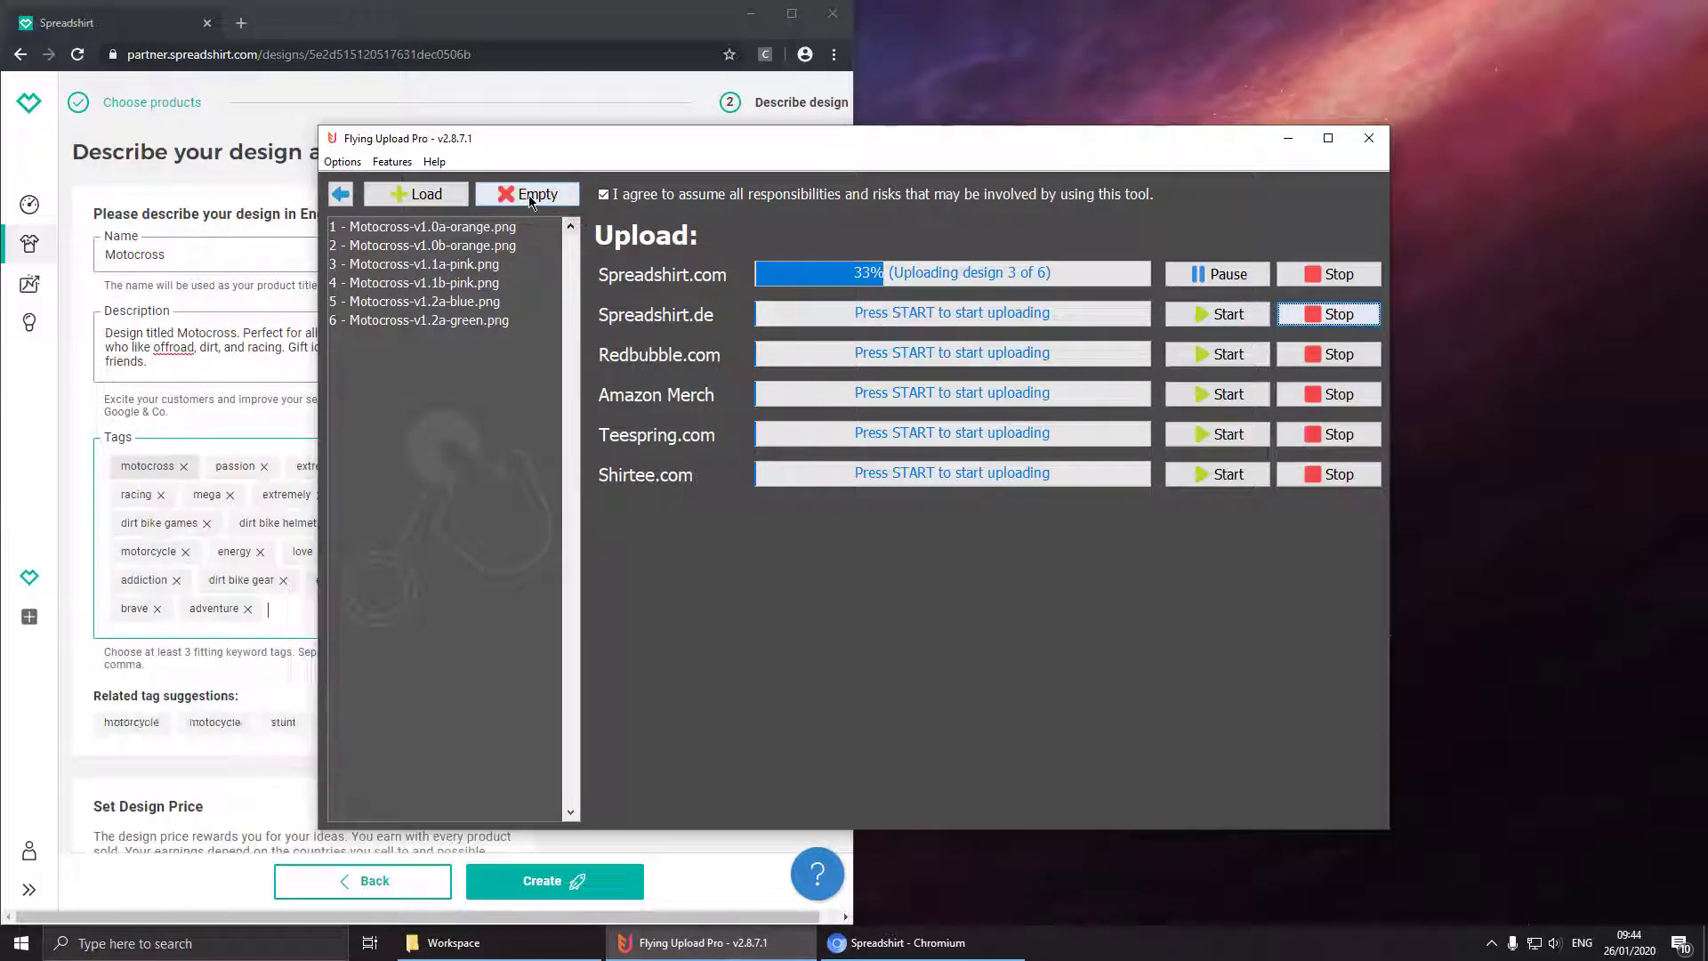
Step: Clear the upload list, reload the three Motocross designs, and start the Redbubble.com upload
click(527, 193)
click(800, 518)
click(488, 943)
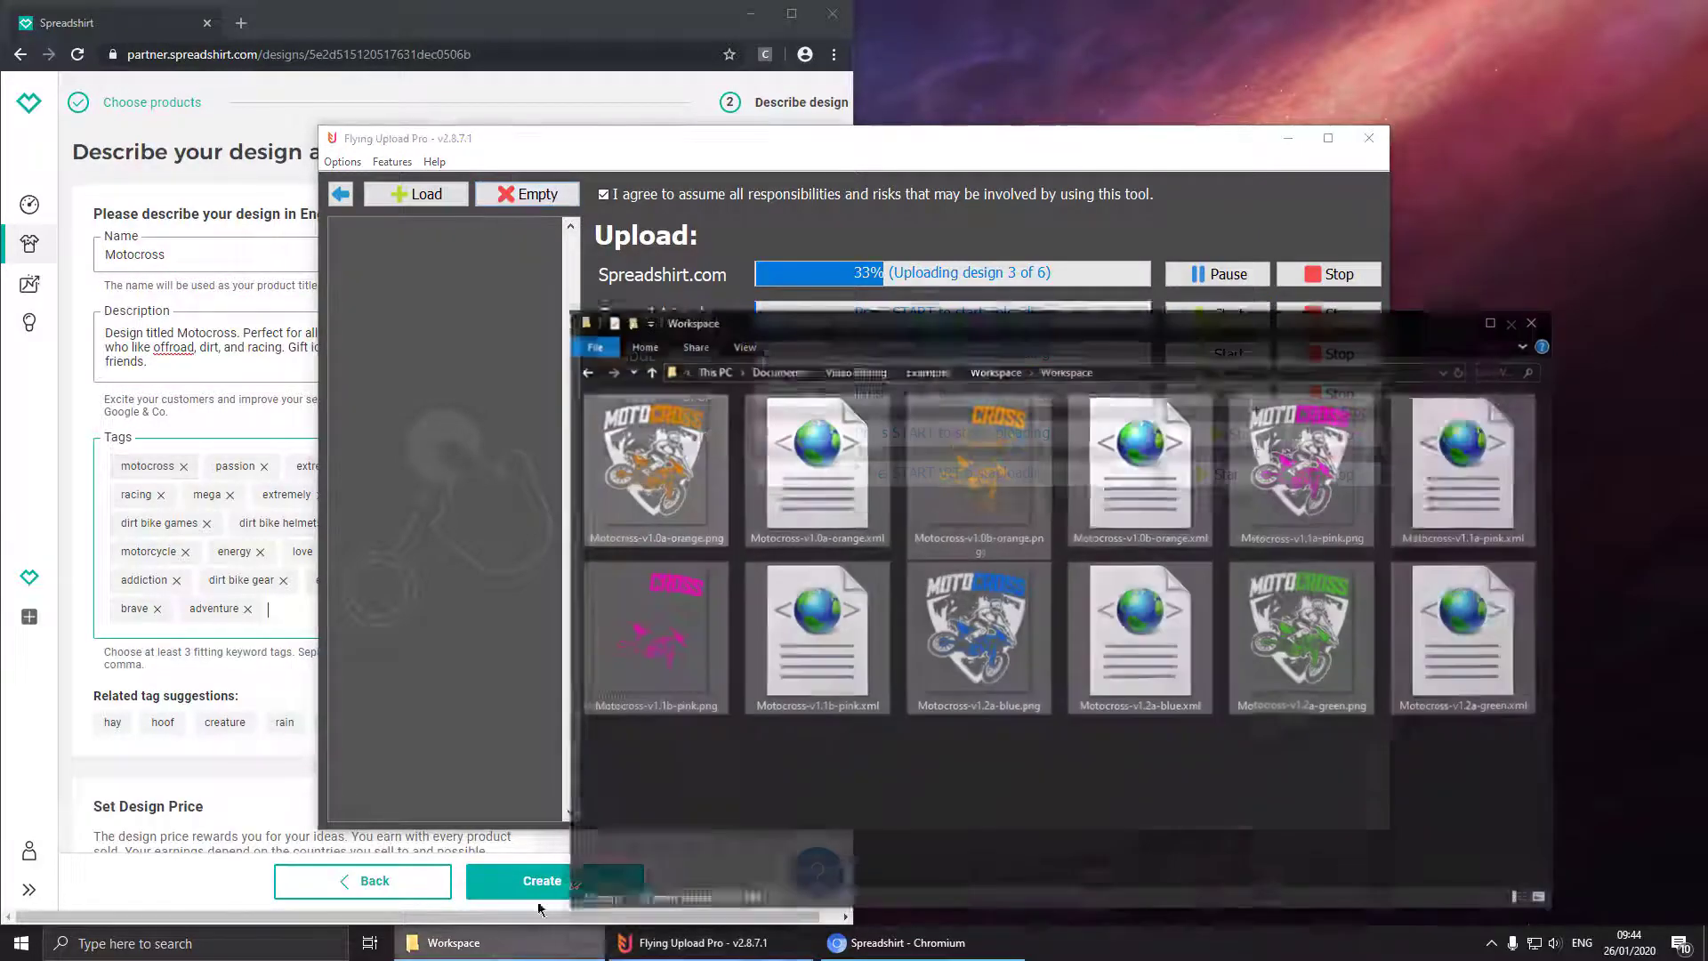
drag(703, 454, 481, 385)
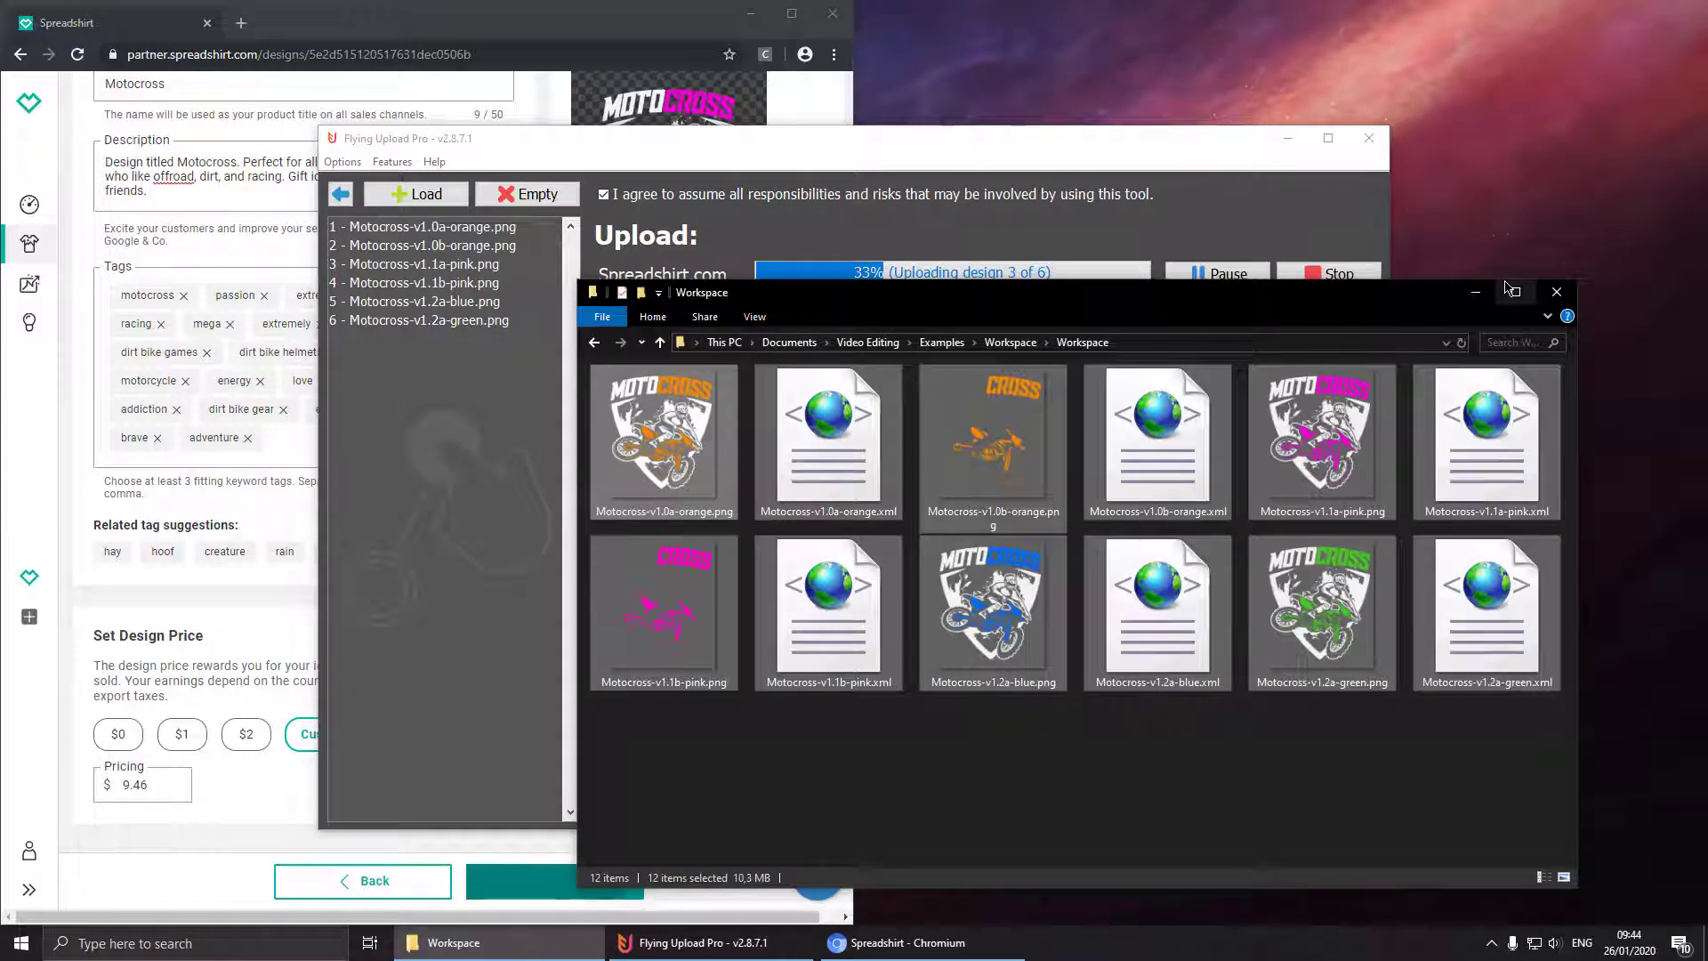
click(1475, 294)
click(473, 233)
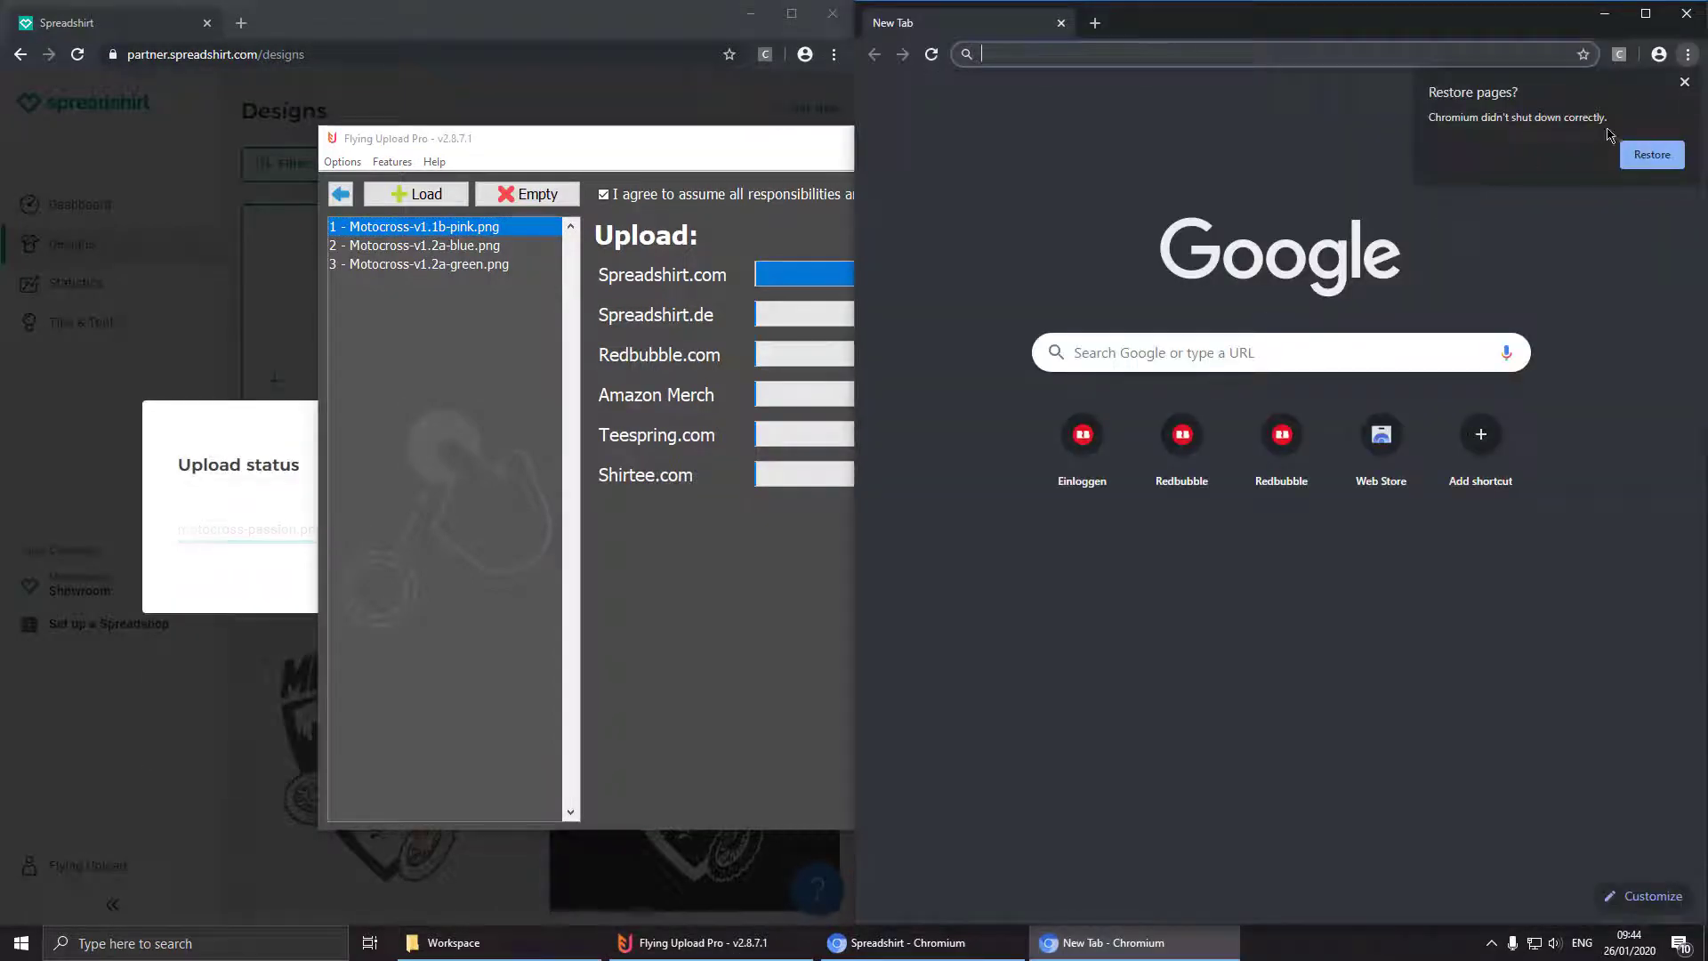
Step: Check the saved product templates on the Spreadshirt page
click(627, 18)
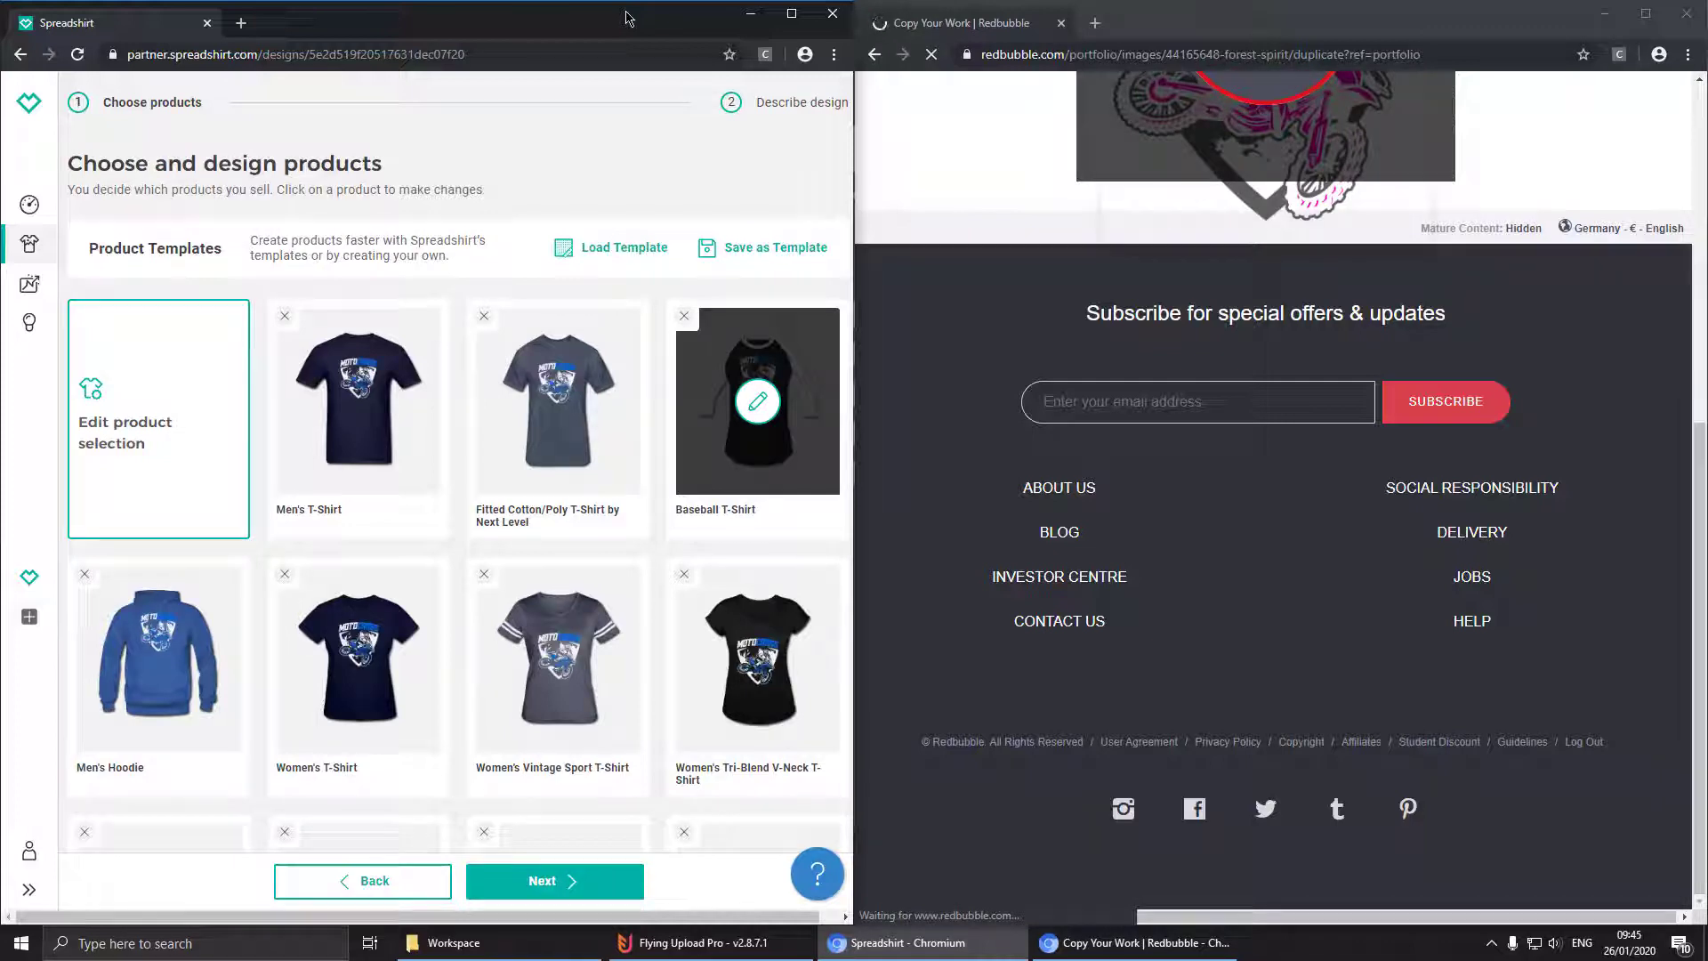
click(623, 248)
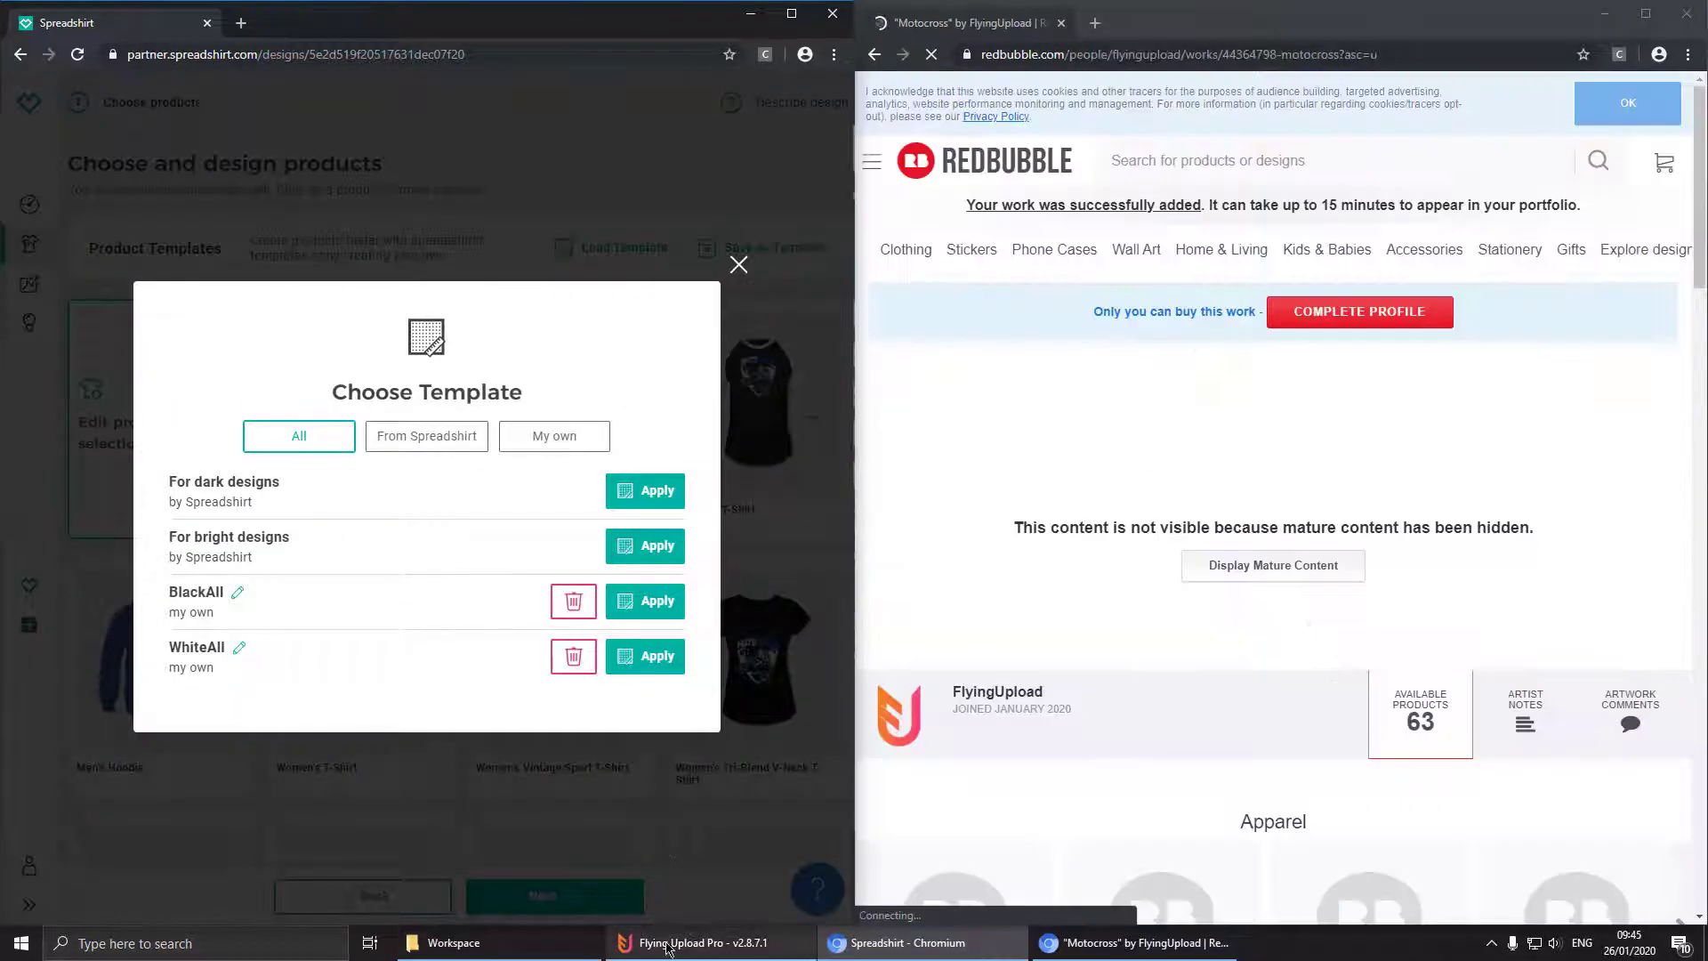
click(668, 944)
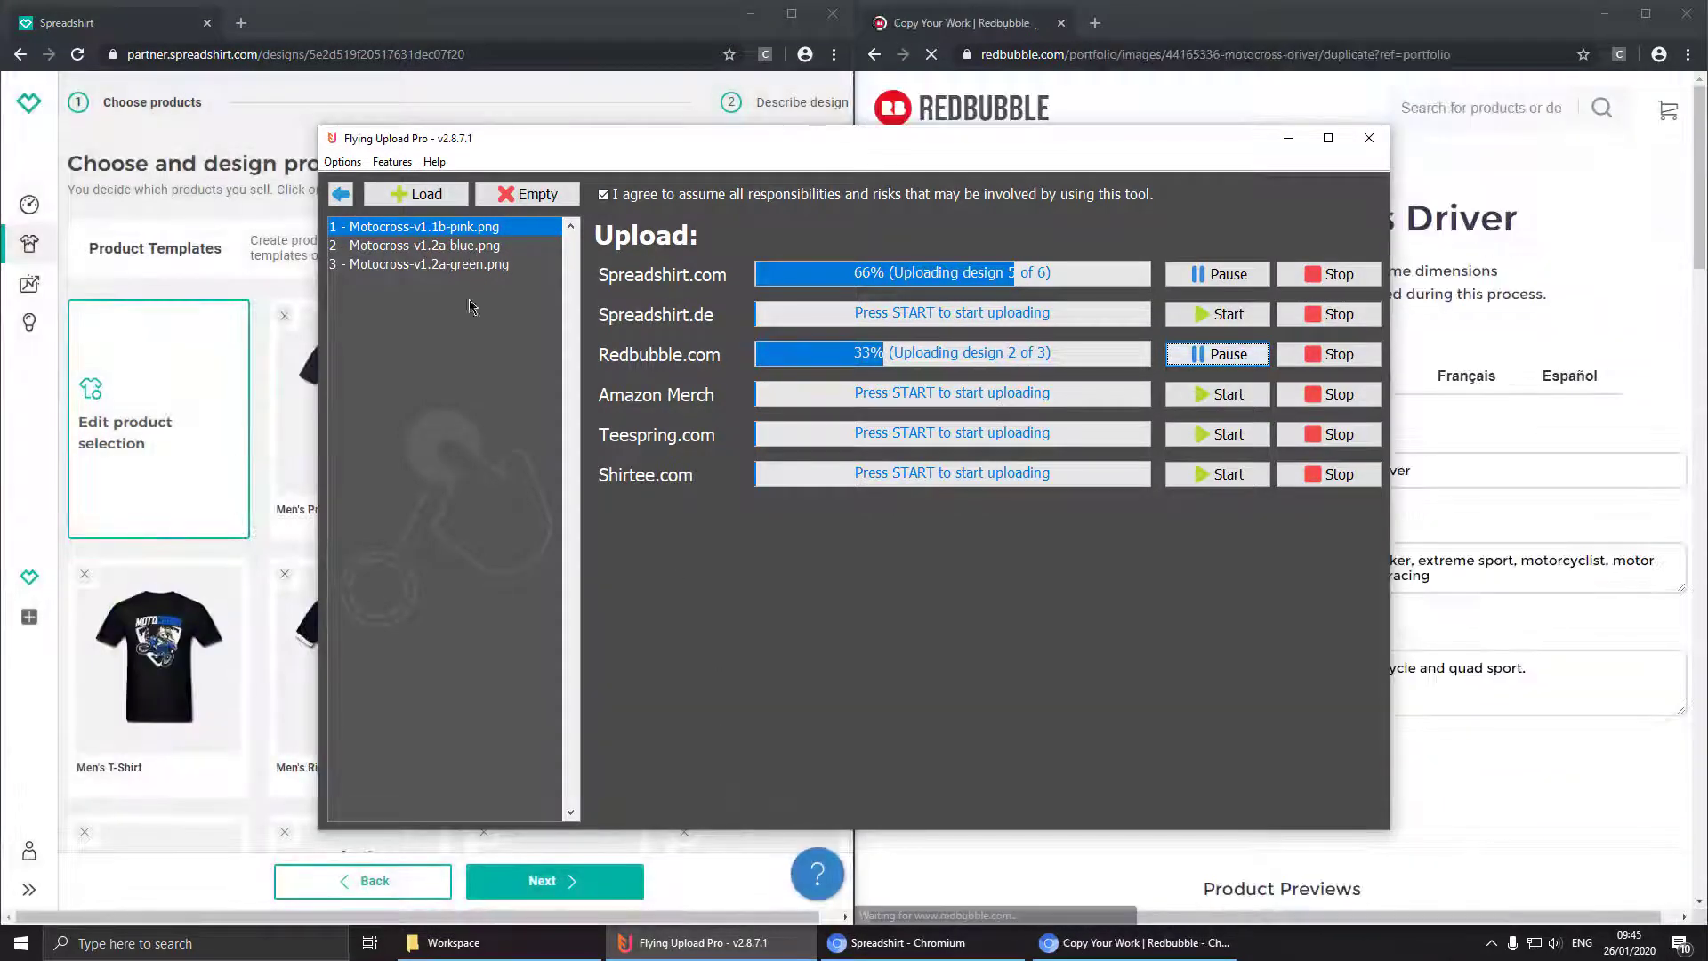
Step: Open the design metadata editor and empty its file list
click(344, 197)
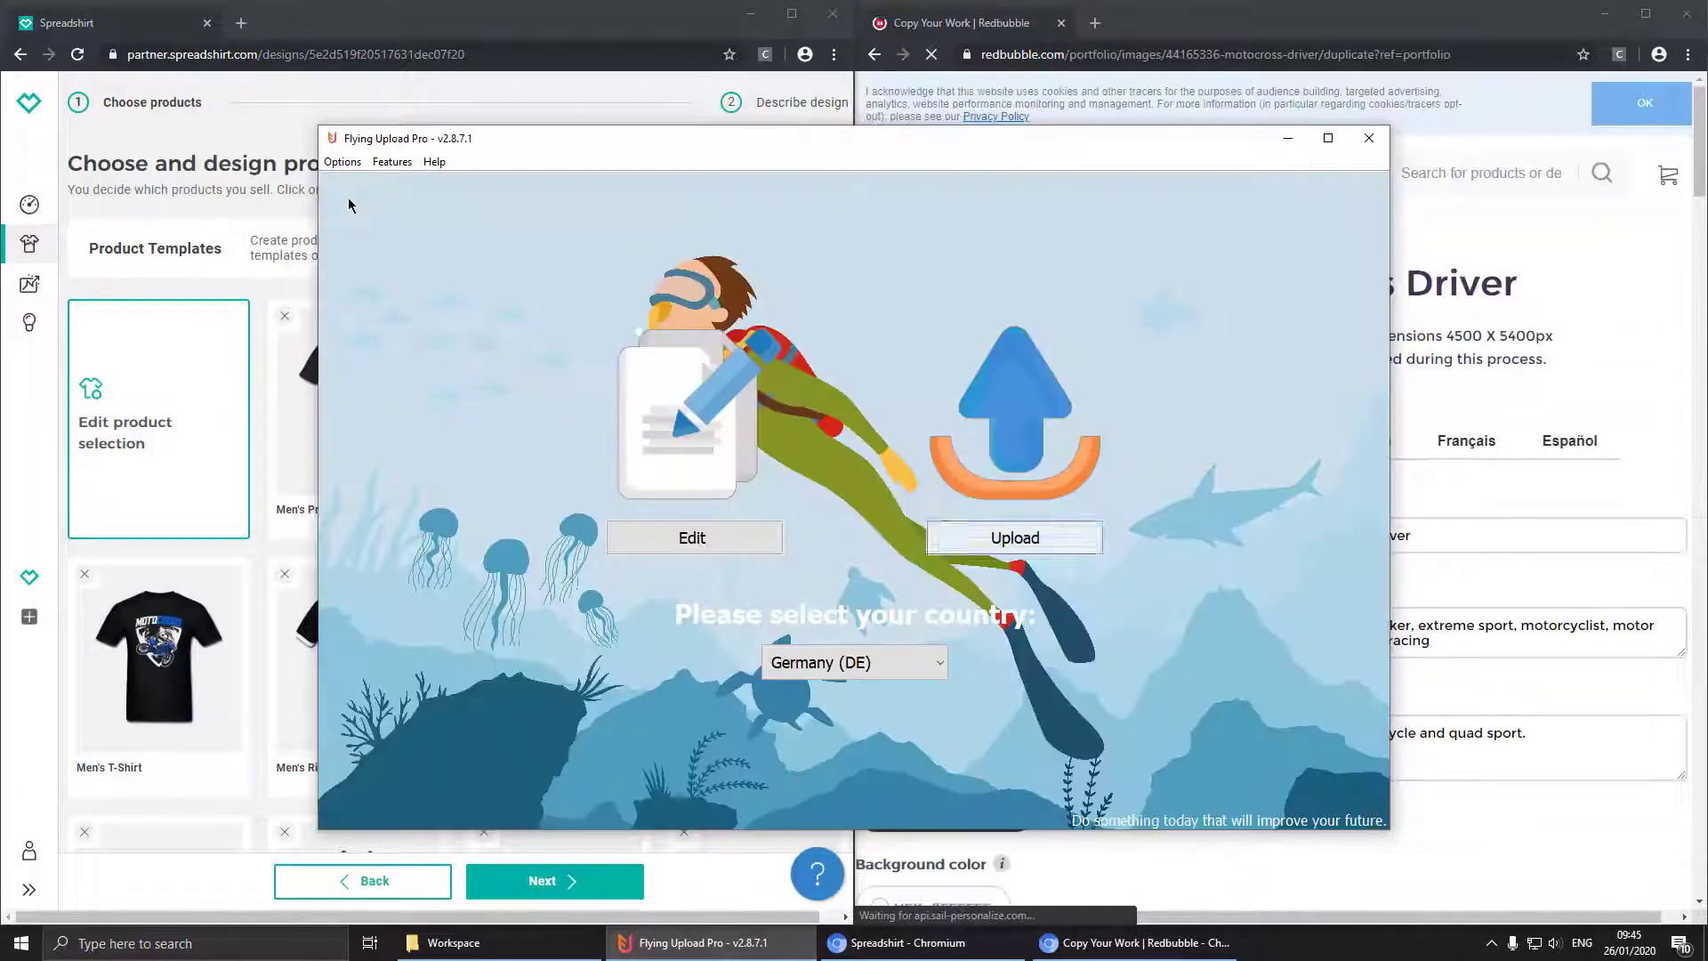
click(668, 535)
click(516, 194)
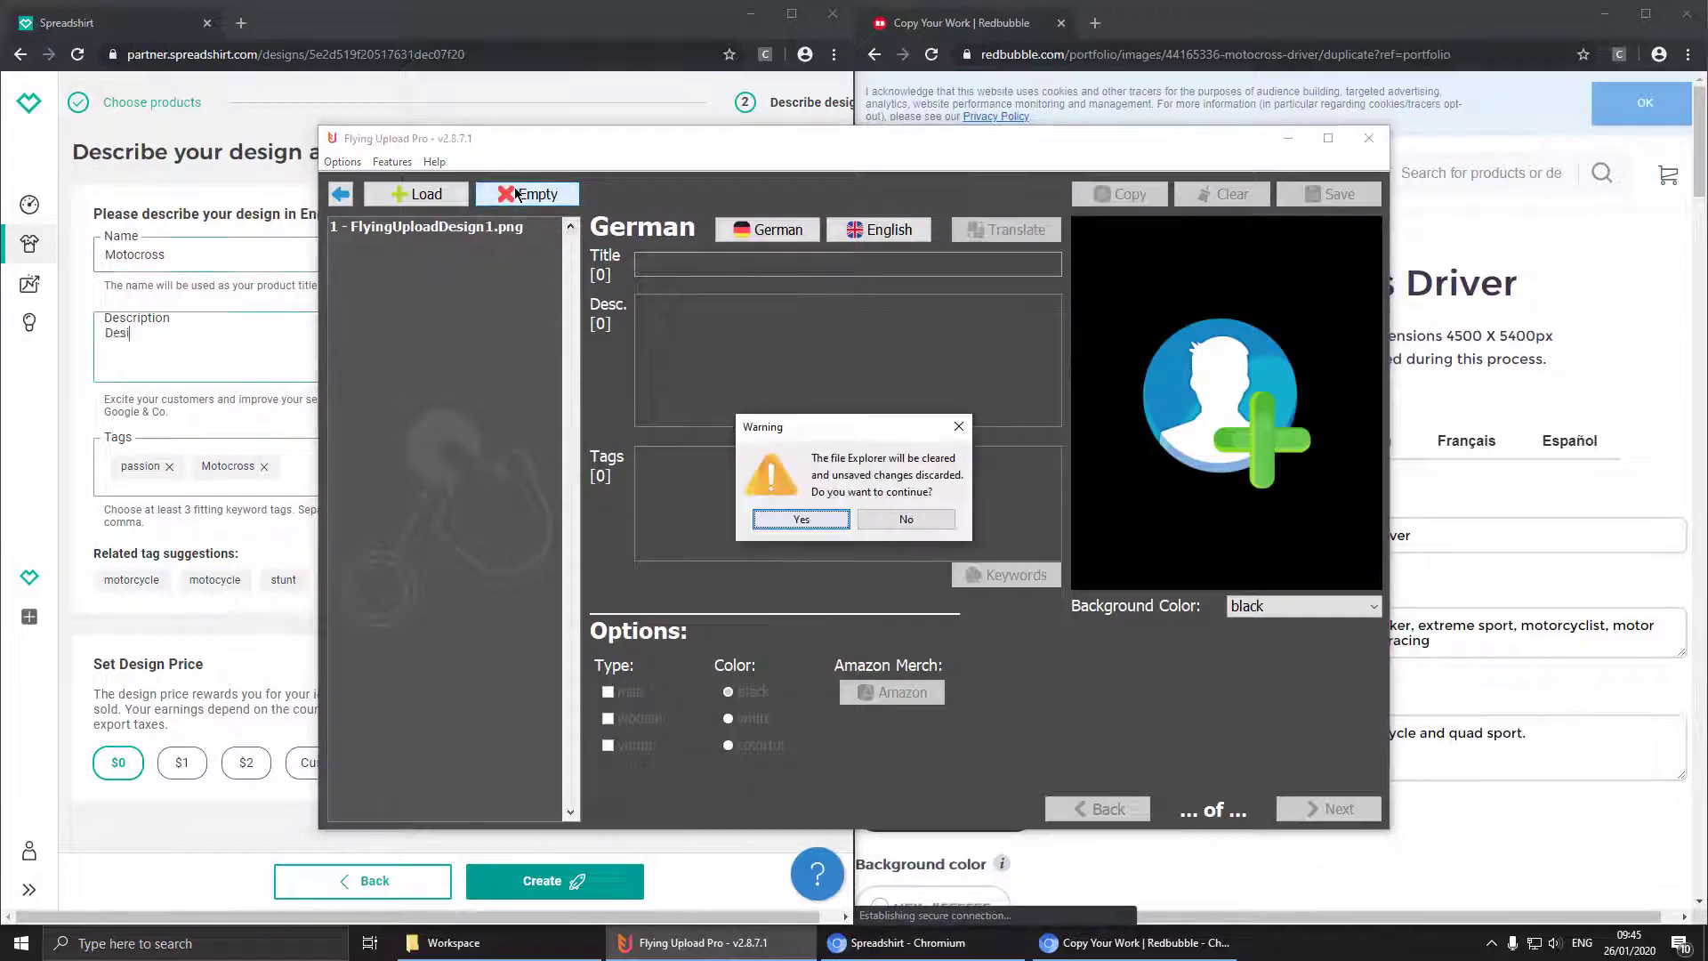
key(Return)
Step: Add FlyingUploadDesign1.png from the Workspace 2 folder to the editor's list
click(514, 950)
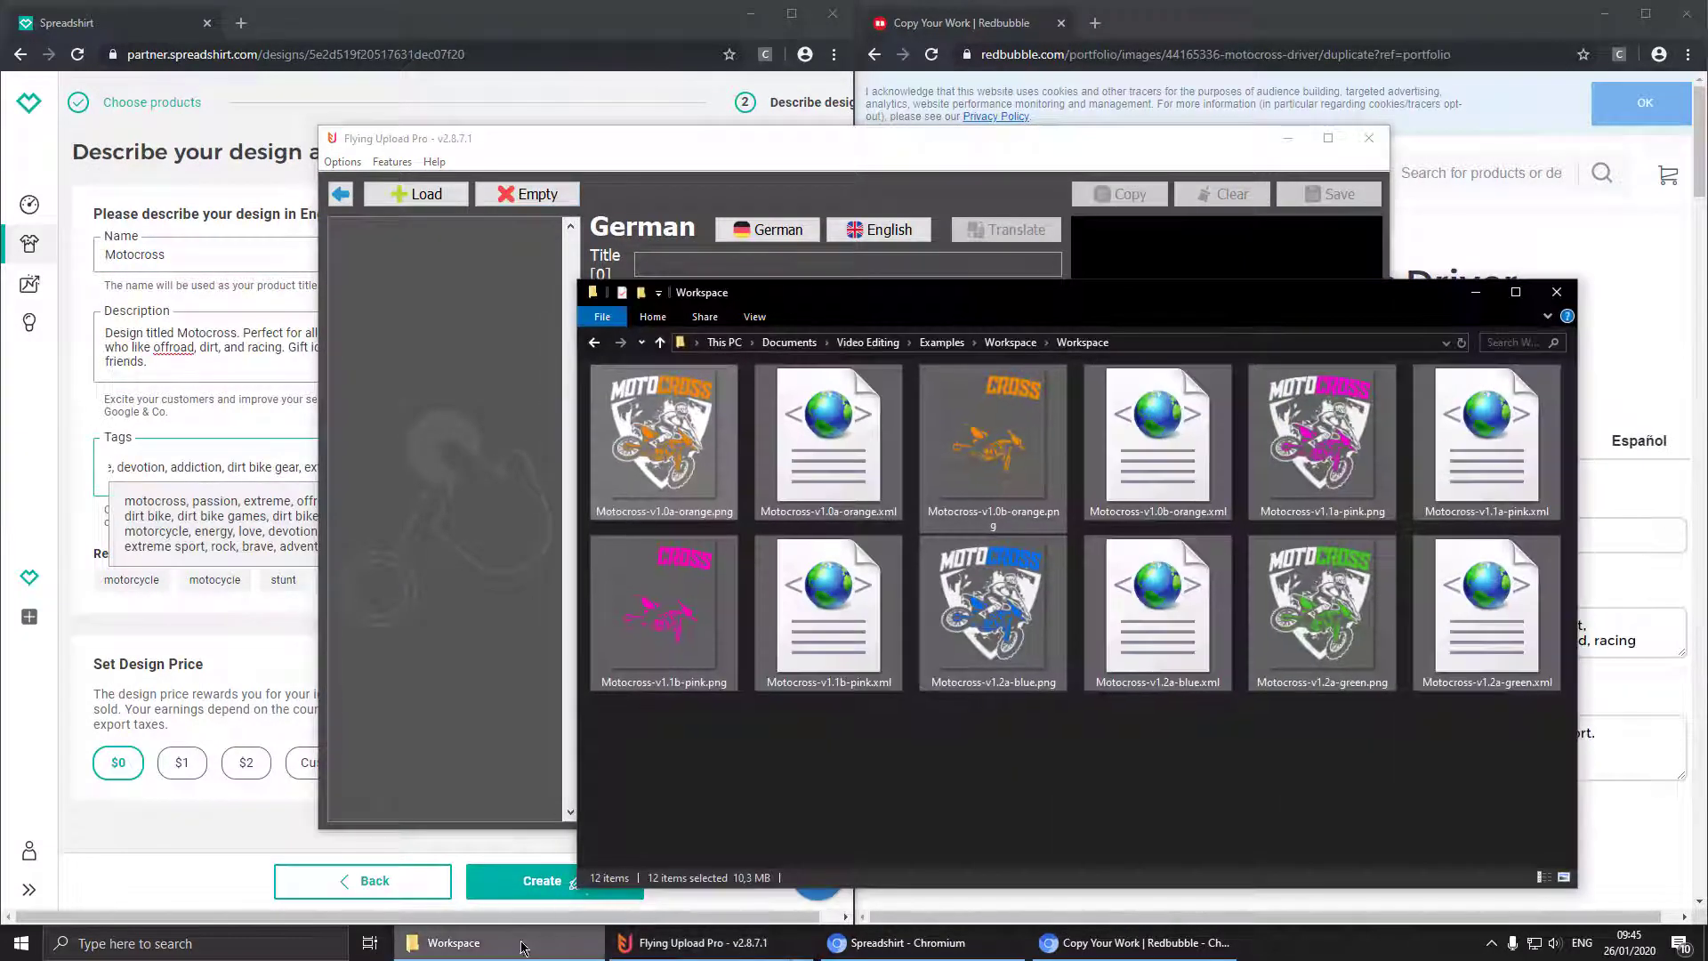
click(1009, 343)
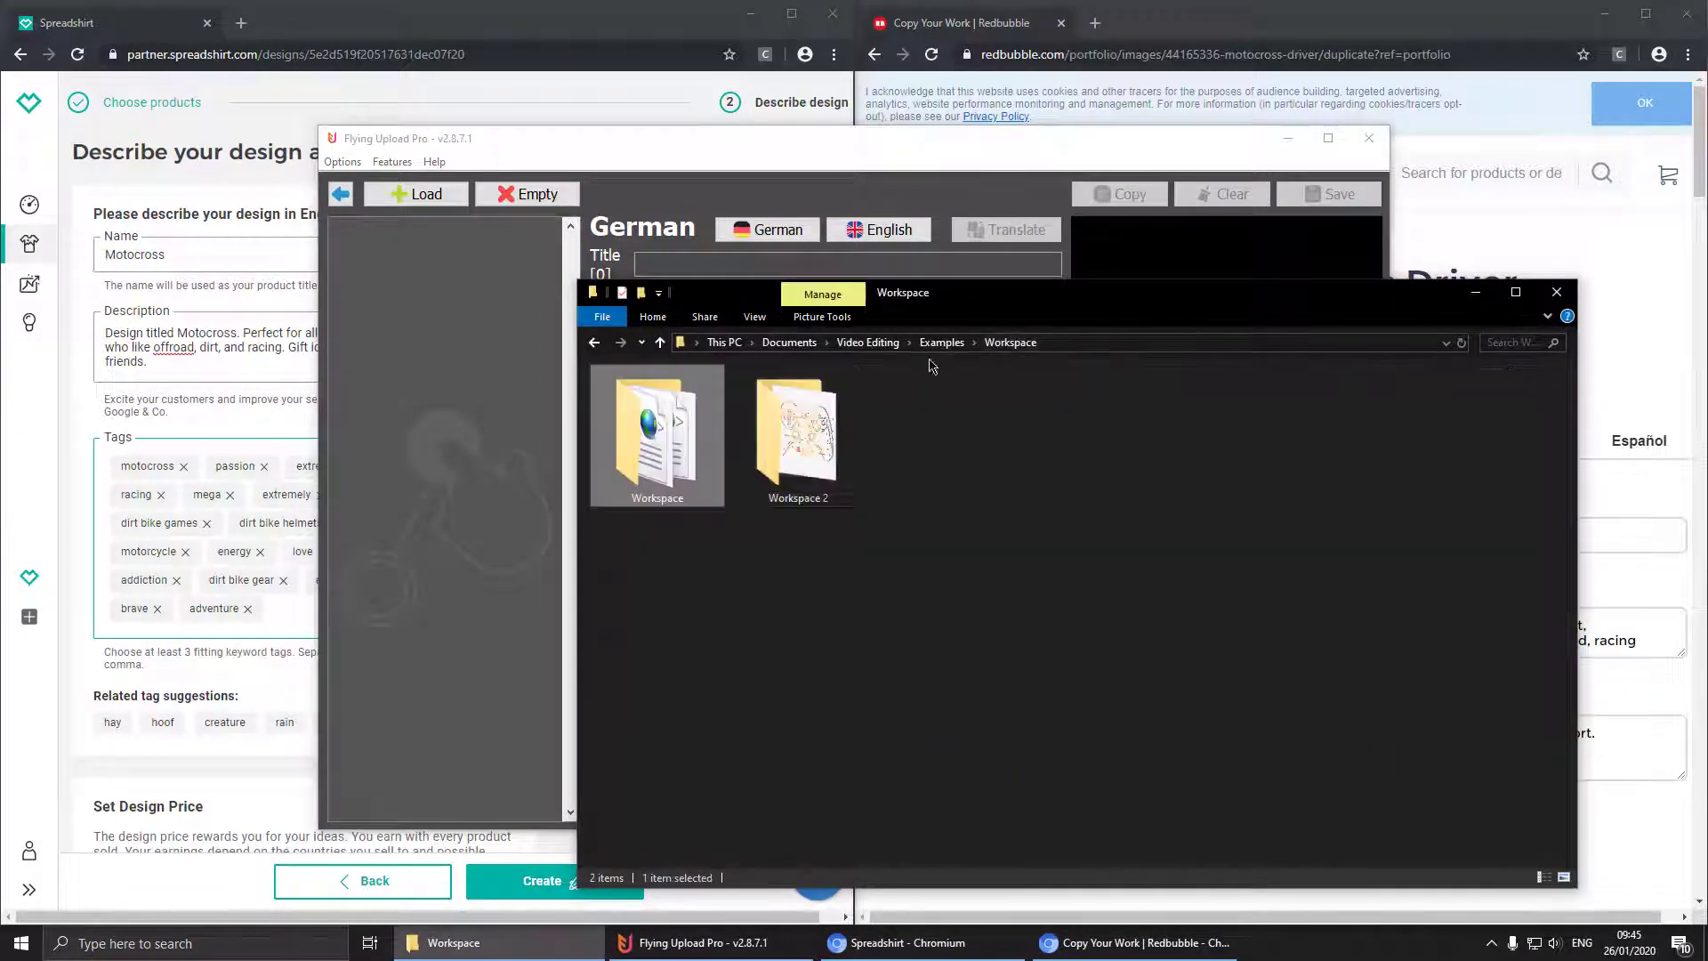
double_click(798, 420)
drag(647, 436, 454, 369)
click(1475, 292)
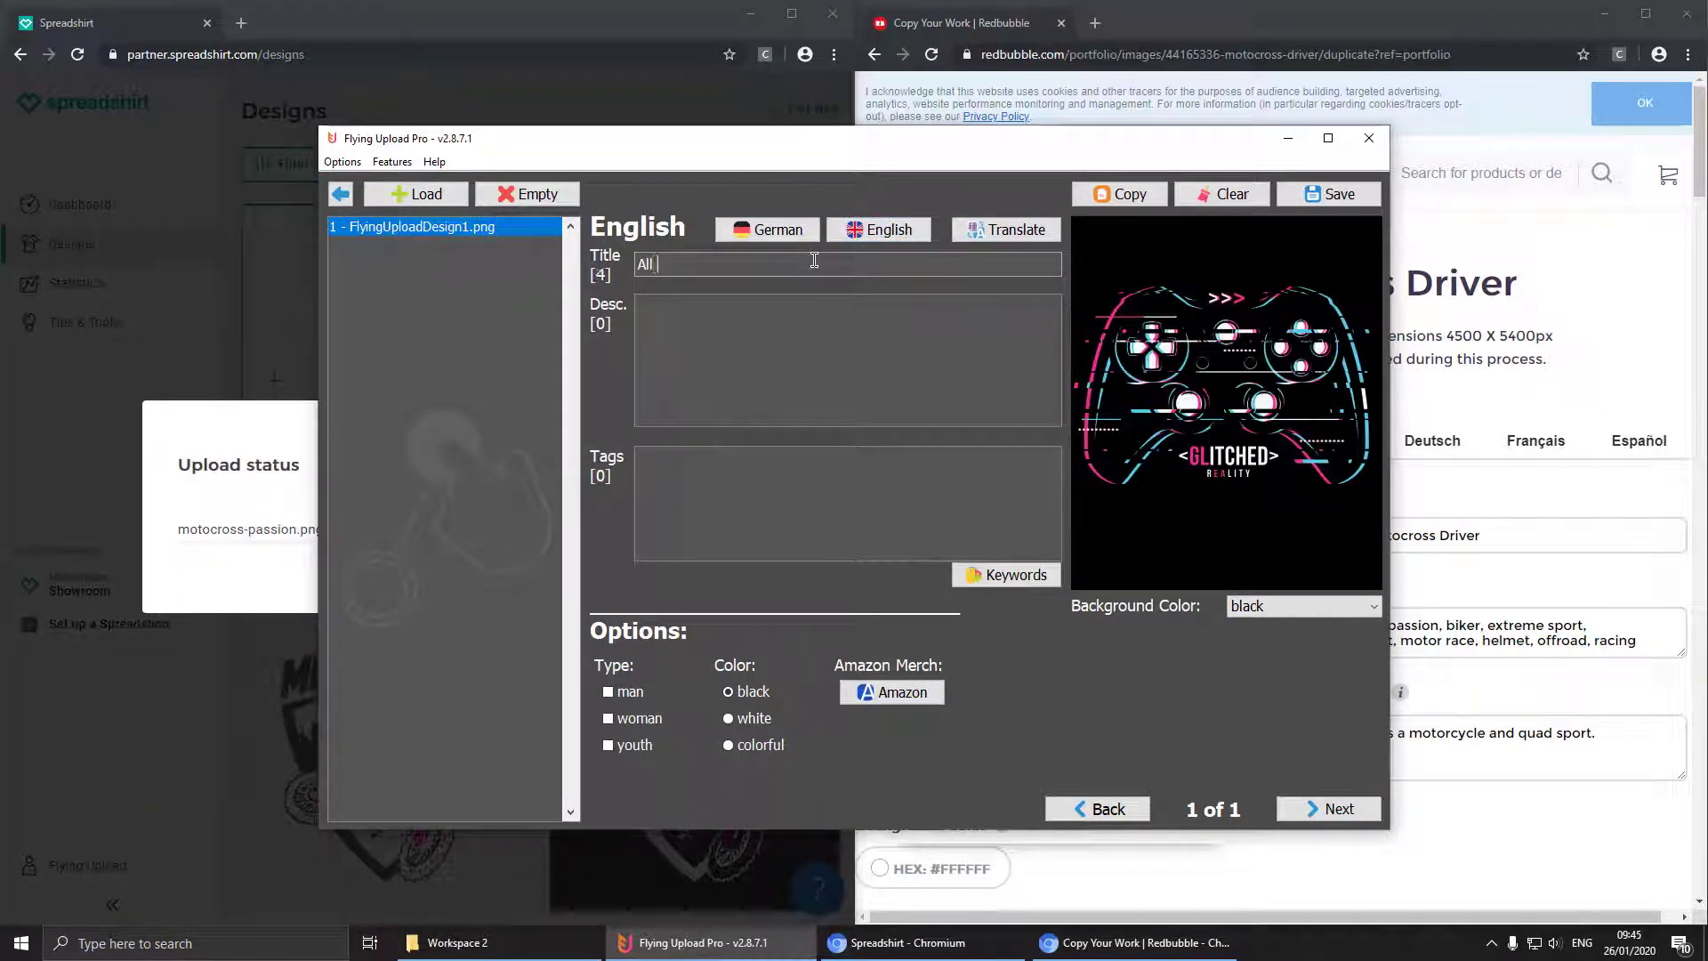
Step: Set both the English title and description to 'All I Need Is Gaming'
click(814, 260)
text(All I Need)
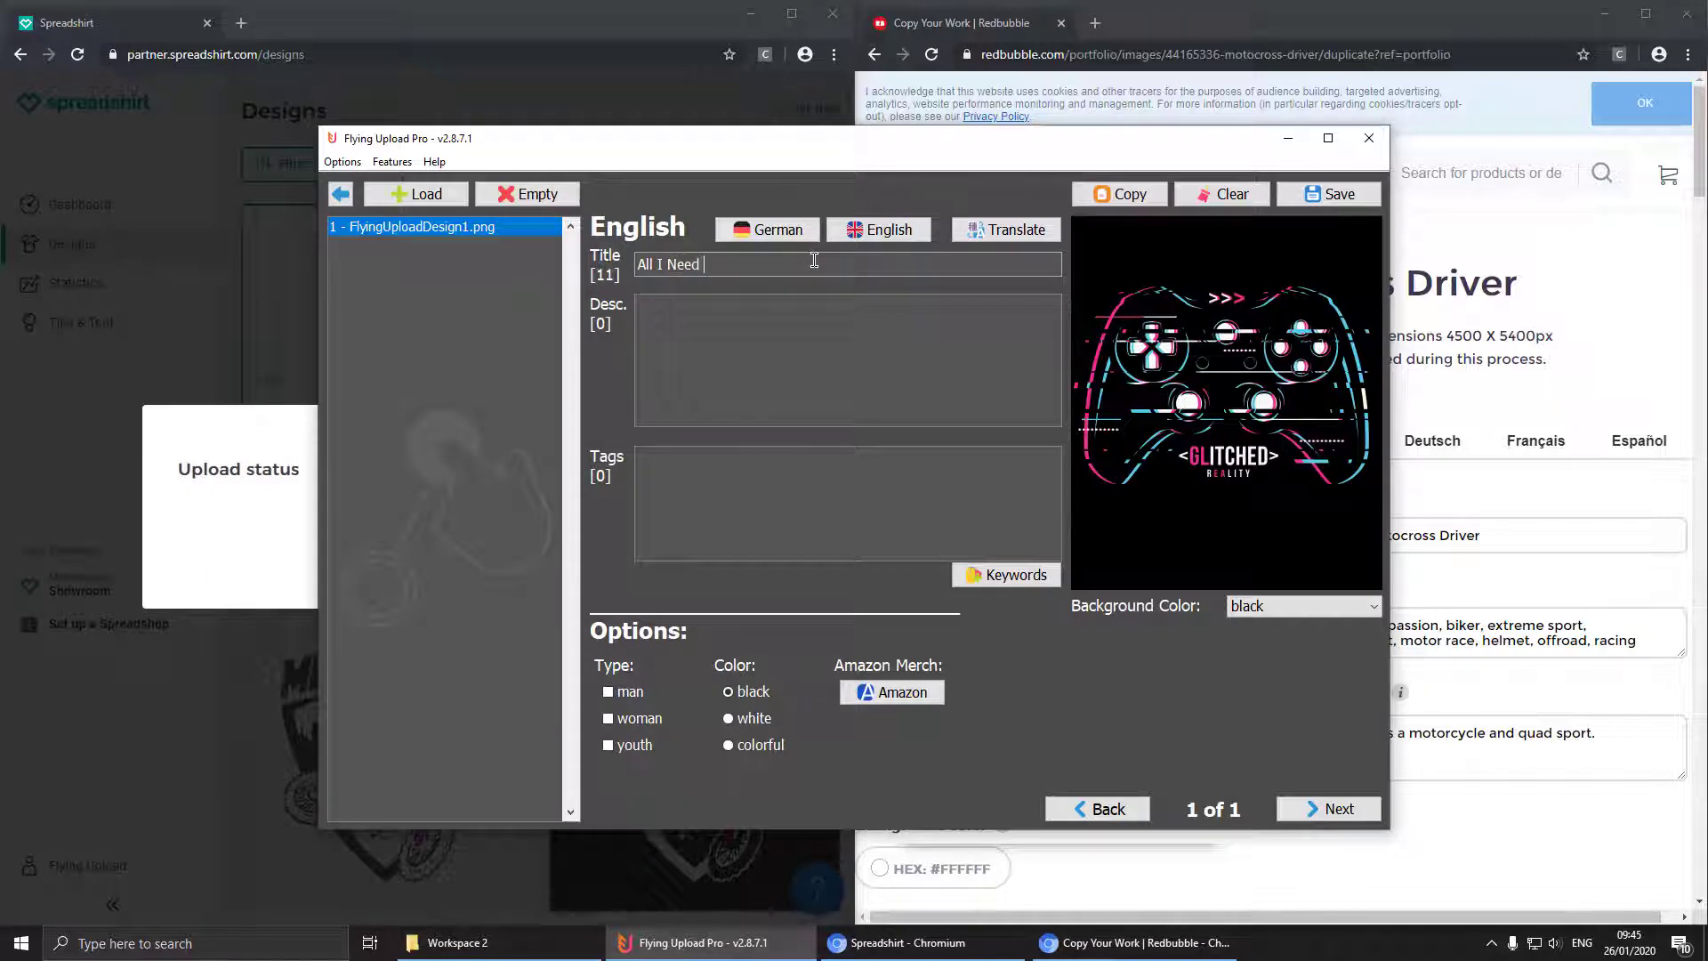
text( Is Gaming)
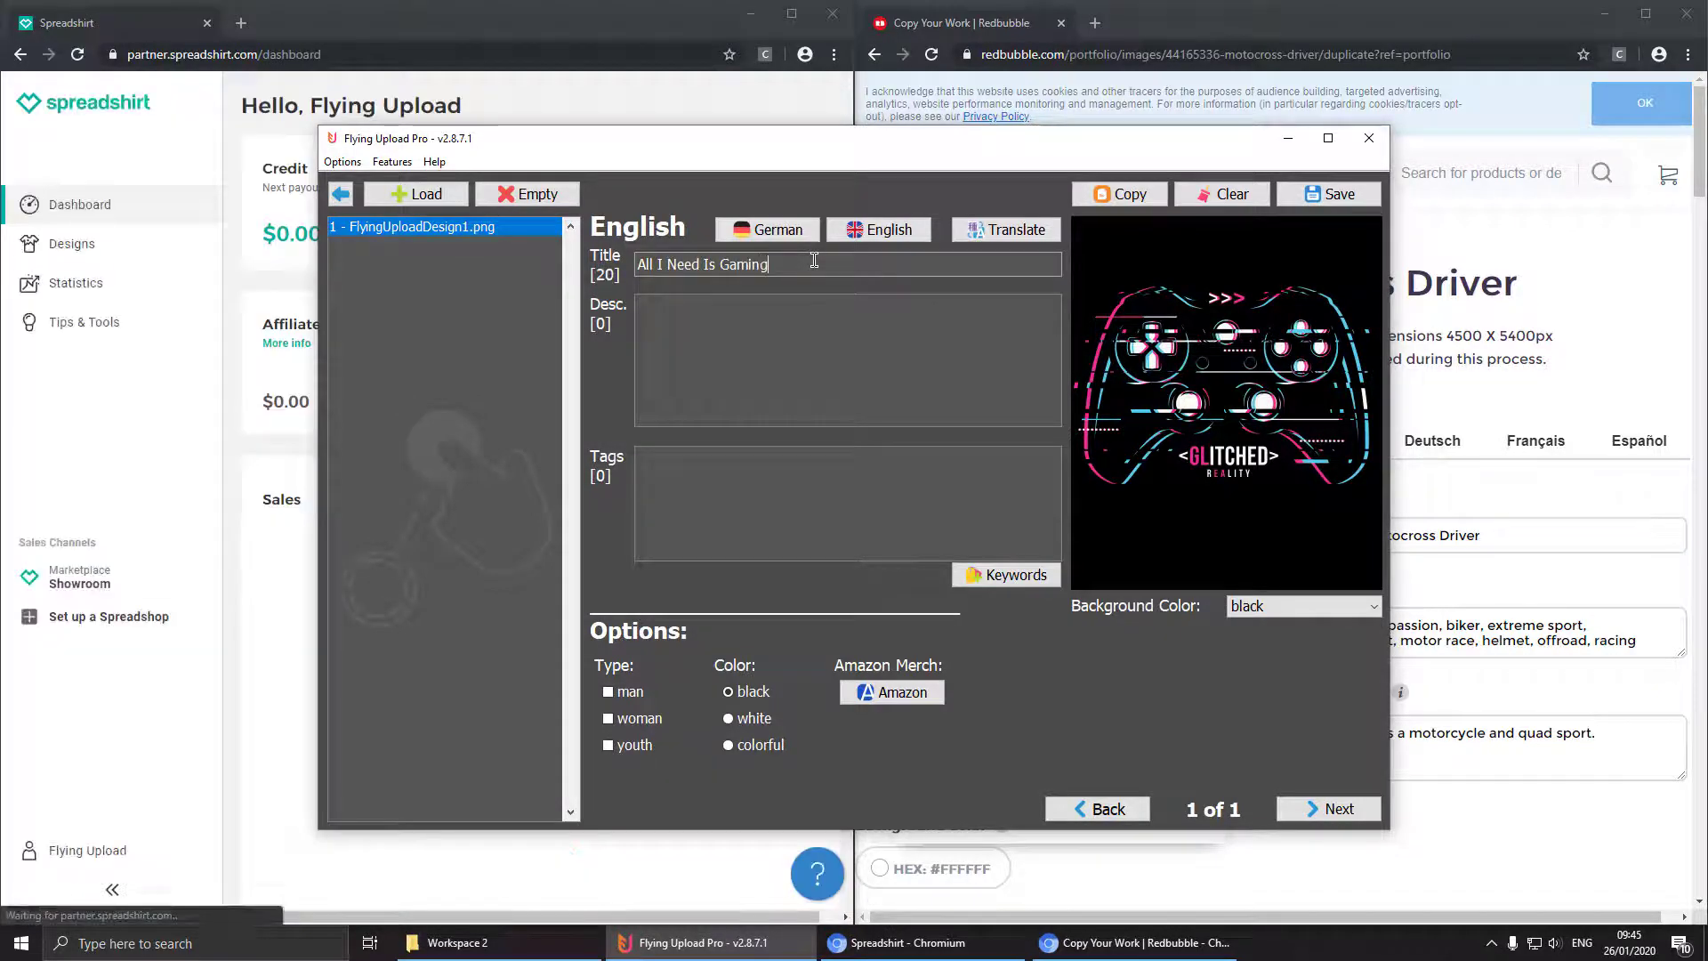
key(ctrl+c)
click(747, 312)
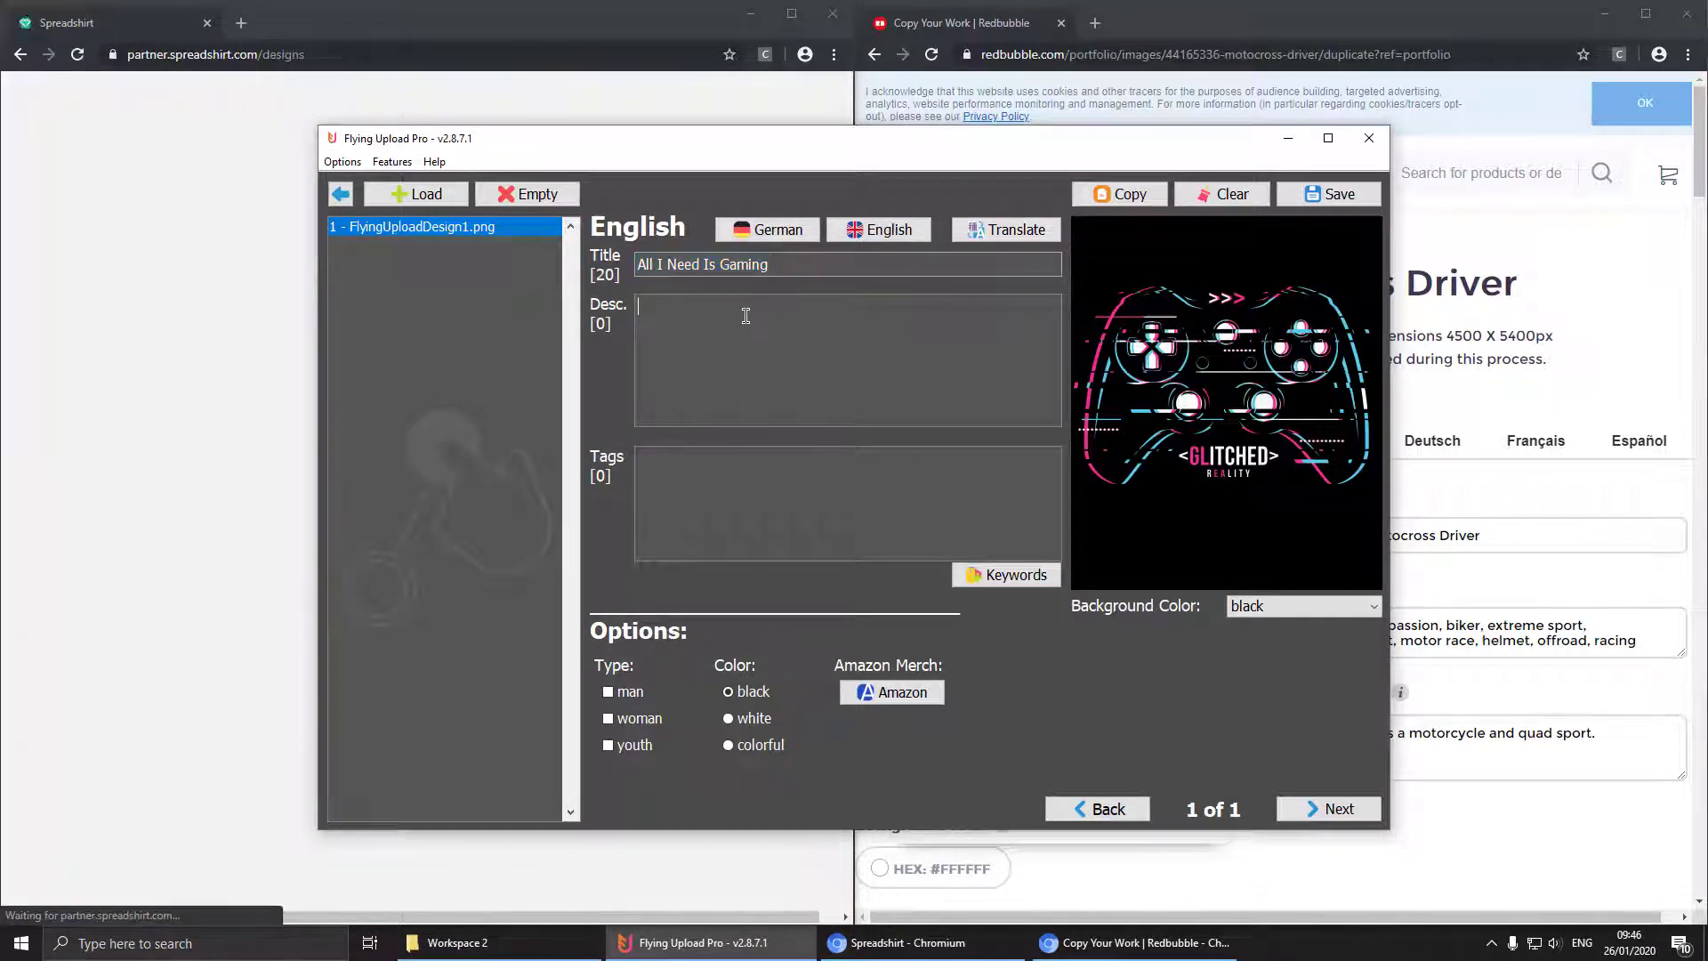
key(ctrl+v)
Step: Enter the tags gaming, love, passion, glitch and switch to the German fields
click(710, 469)
text(gami)
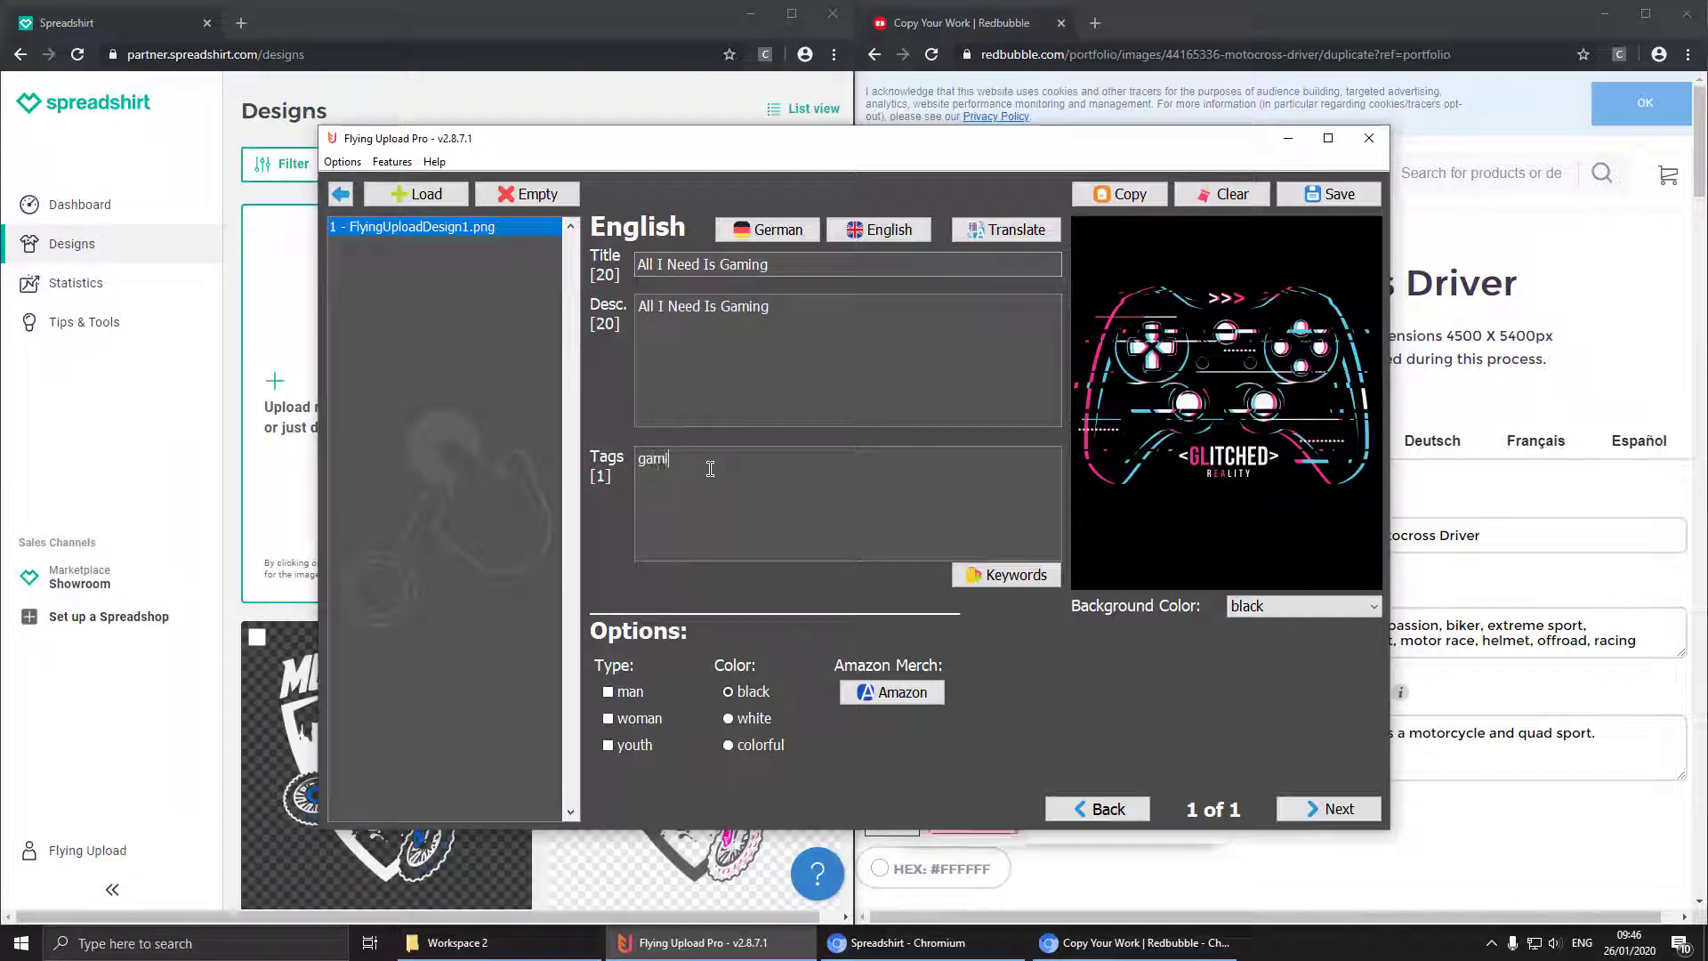
text(ng,)
key(Return)
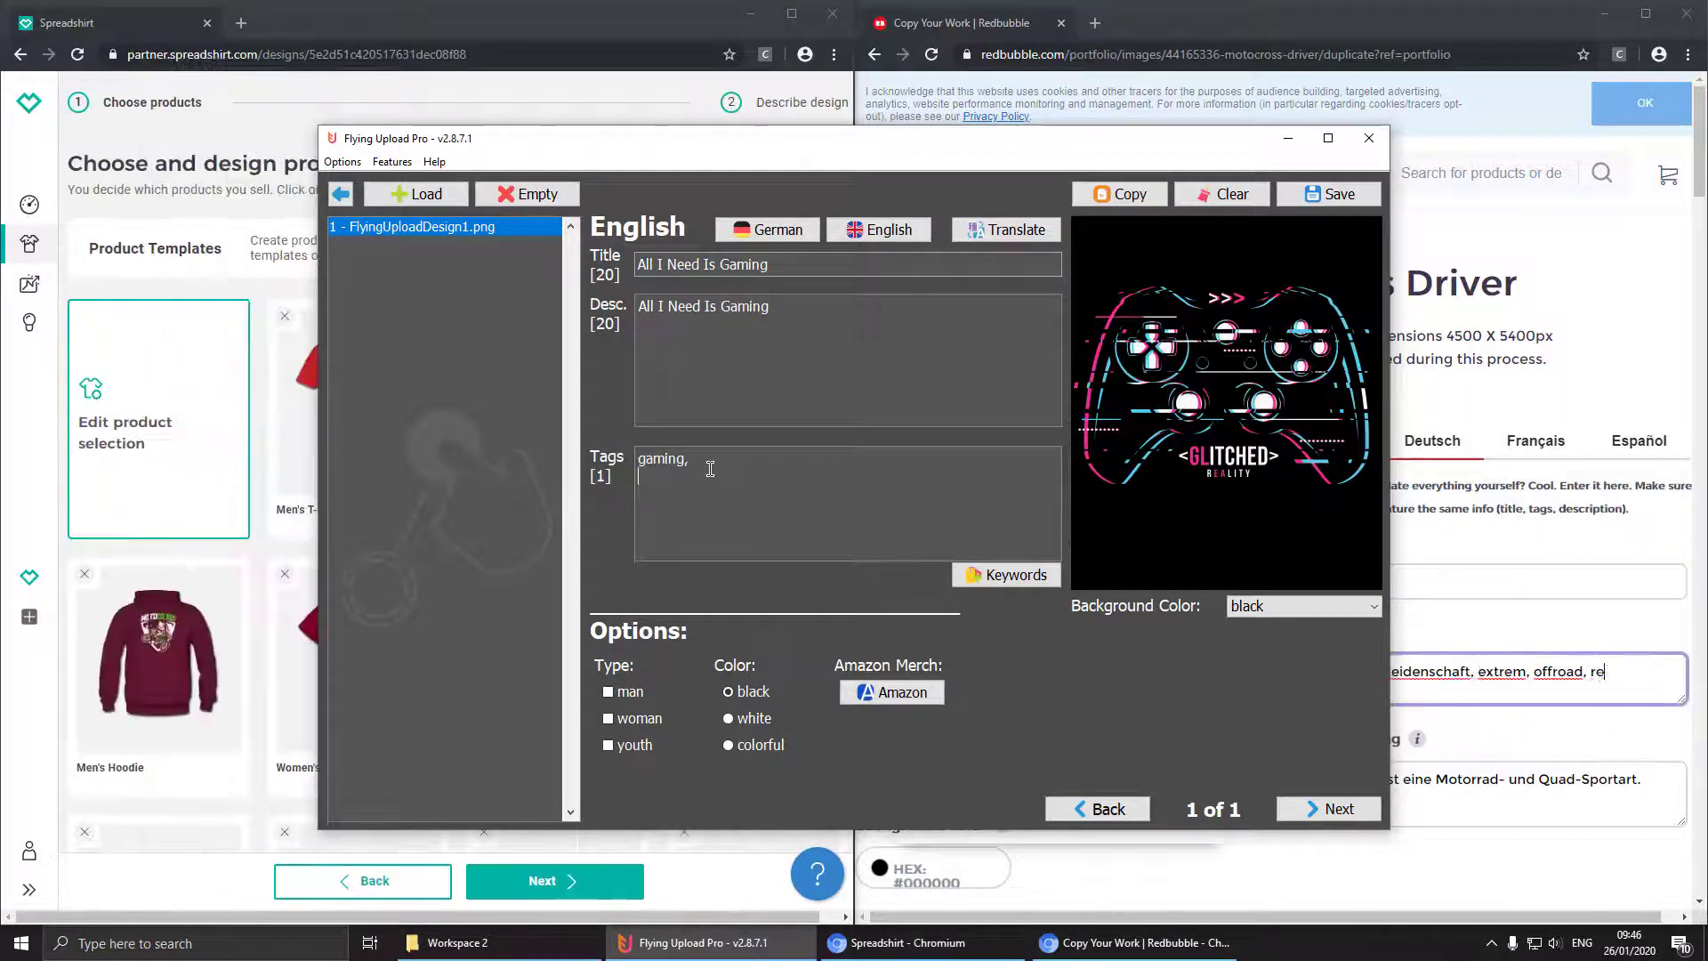
text(love,)
key(Return)
text(pass)
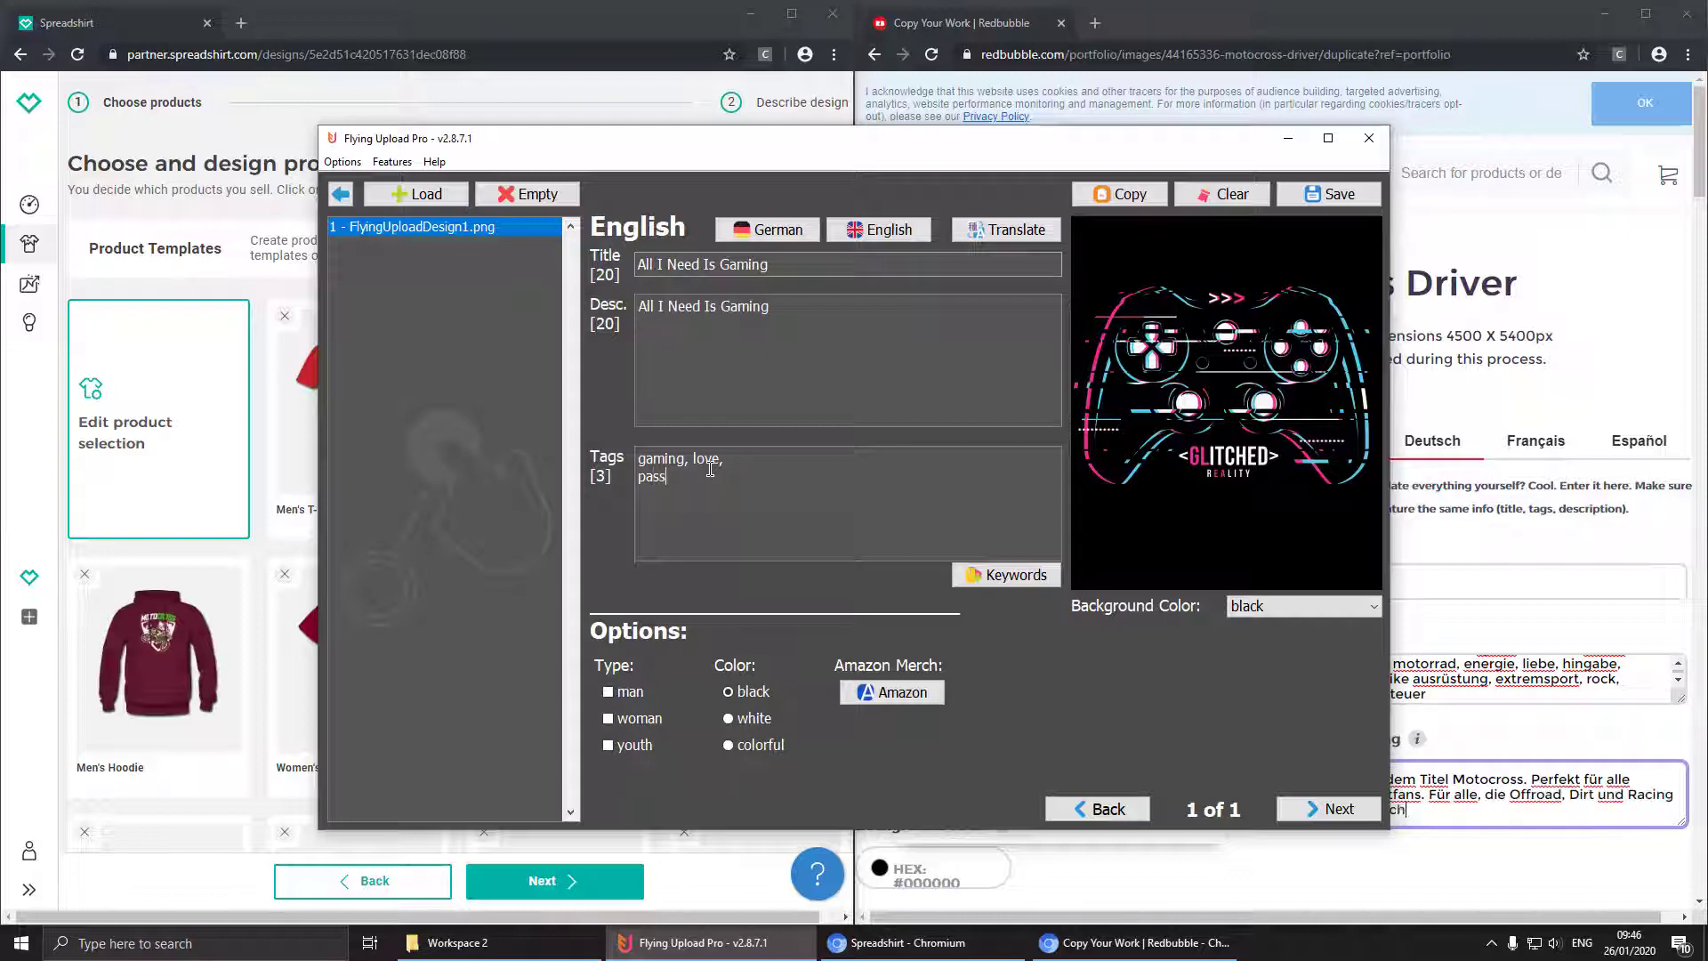
text(ion, glitch)
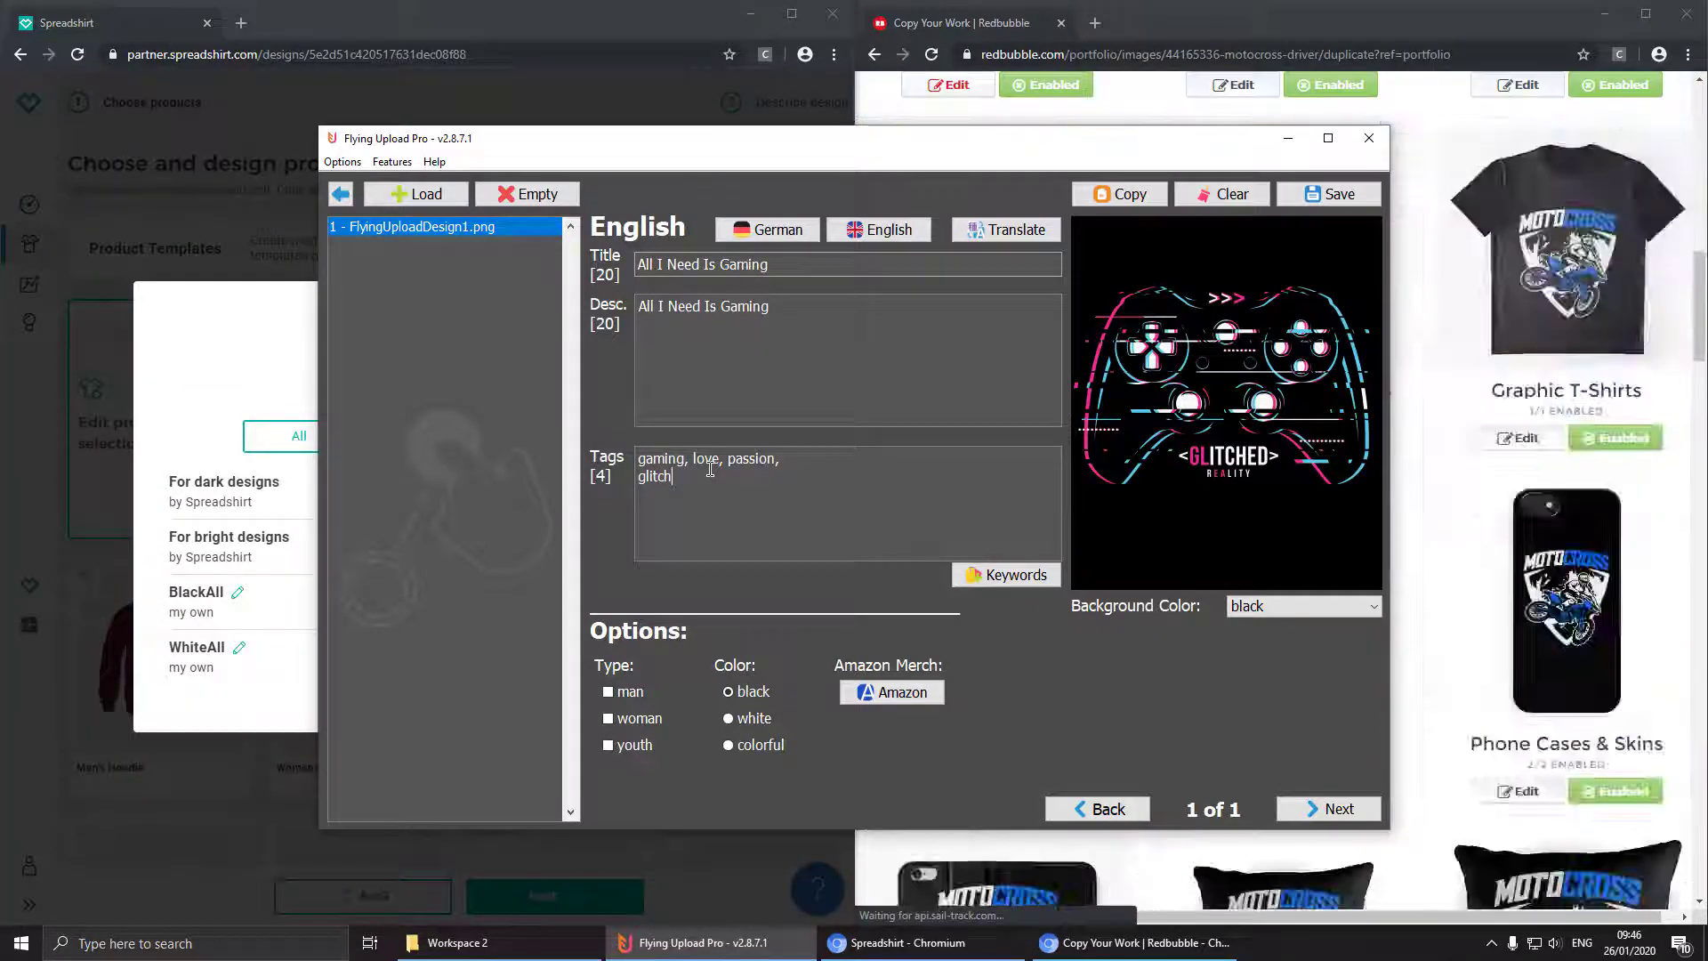
text(,)
key(Return)
click(763, 223)
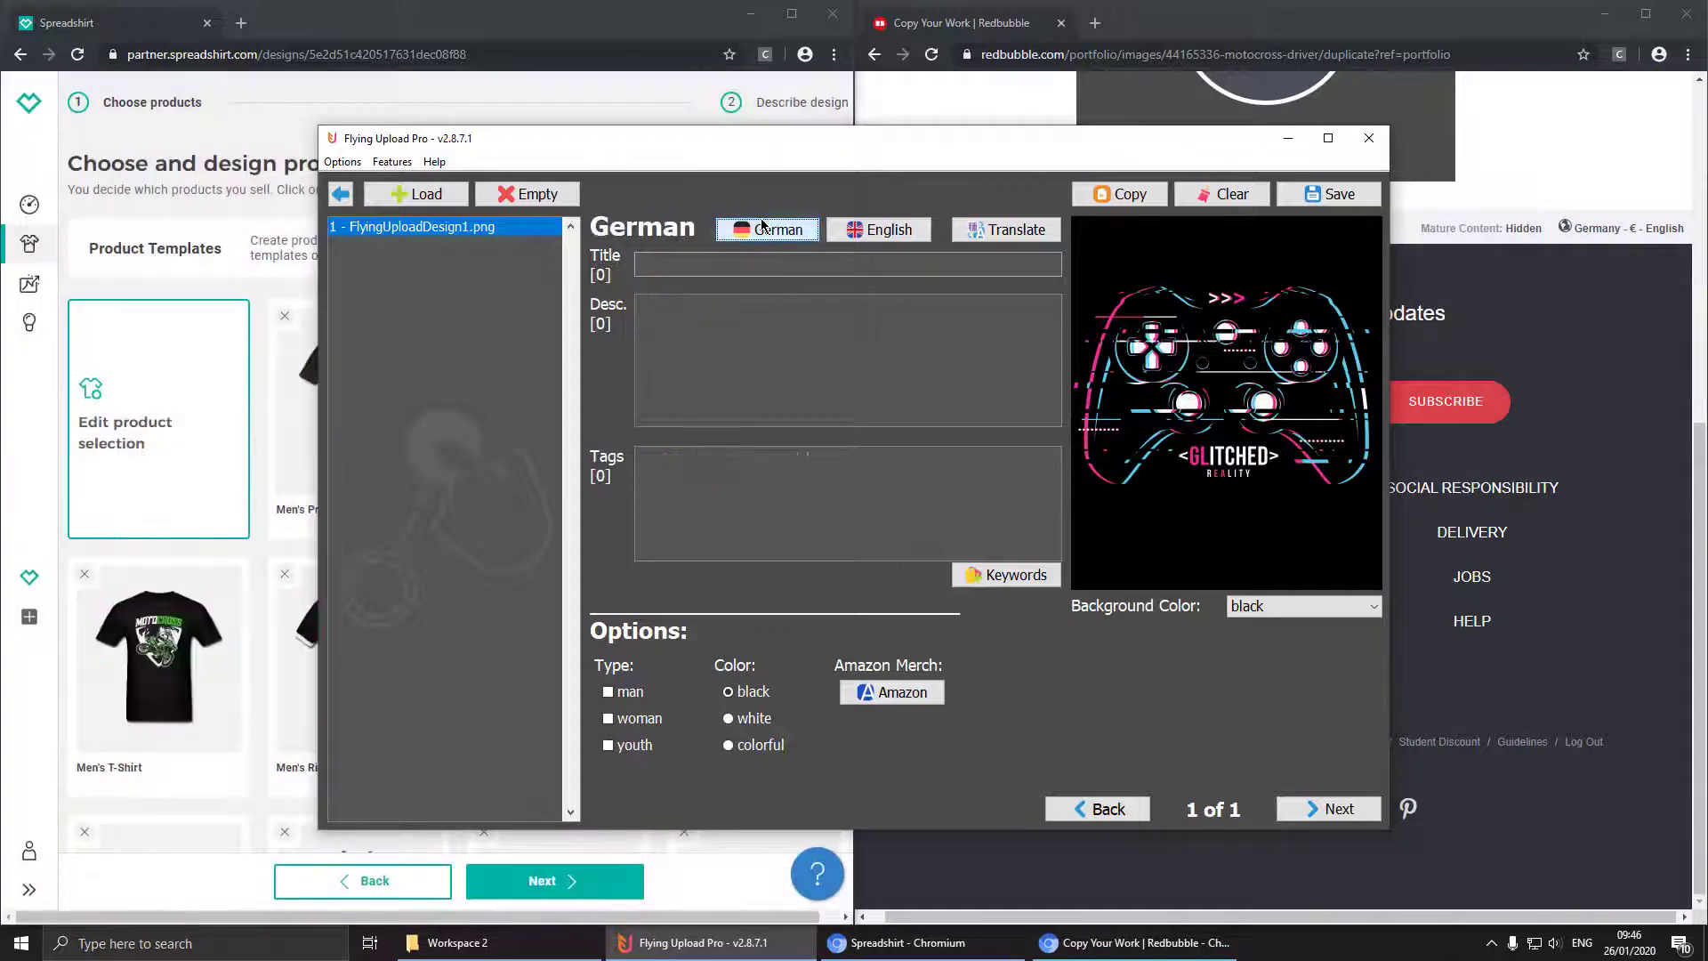
Step: Translate to German ('Alles Was Ich Brauche Ist Gaming'), tick men and women, and save FlyingUploadDesign1.xml
click(978, 227)
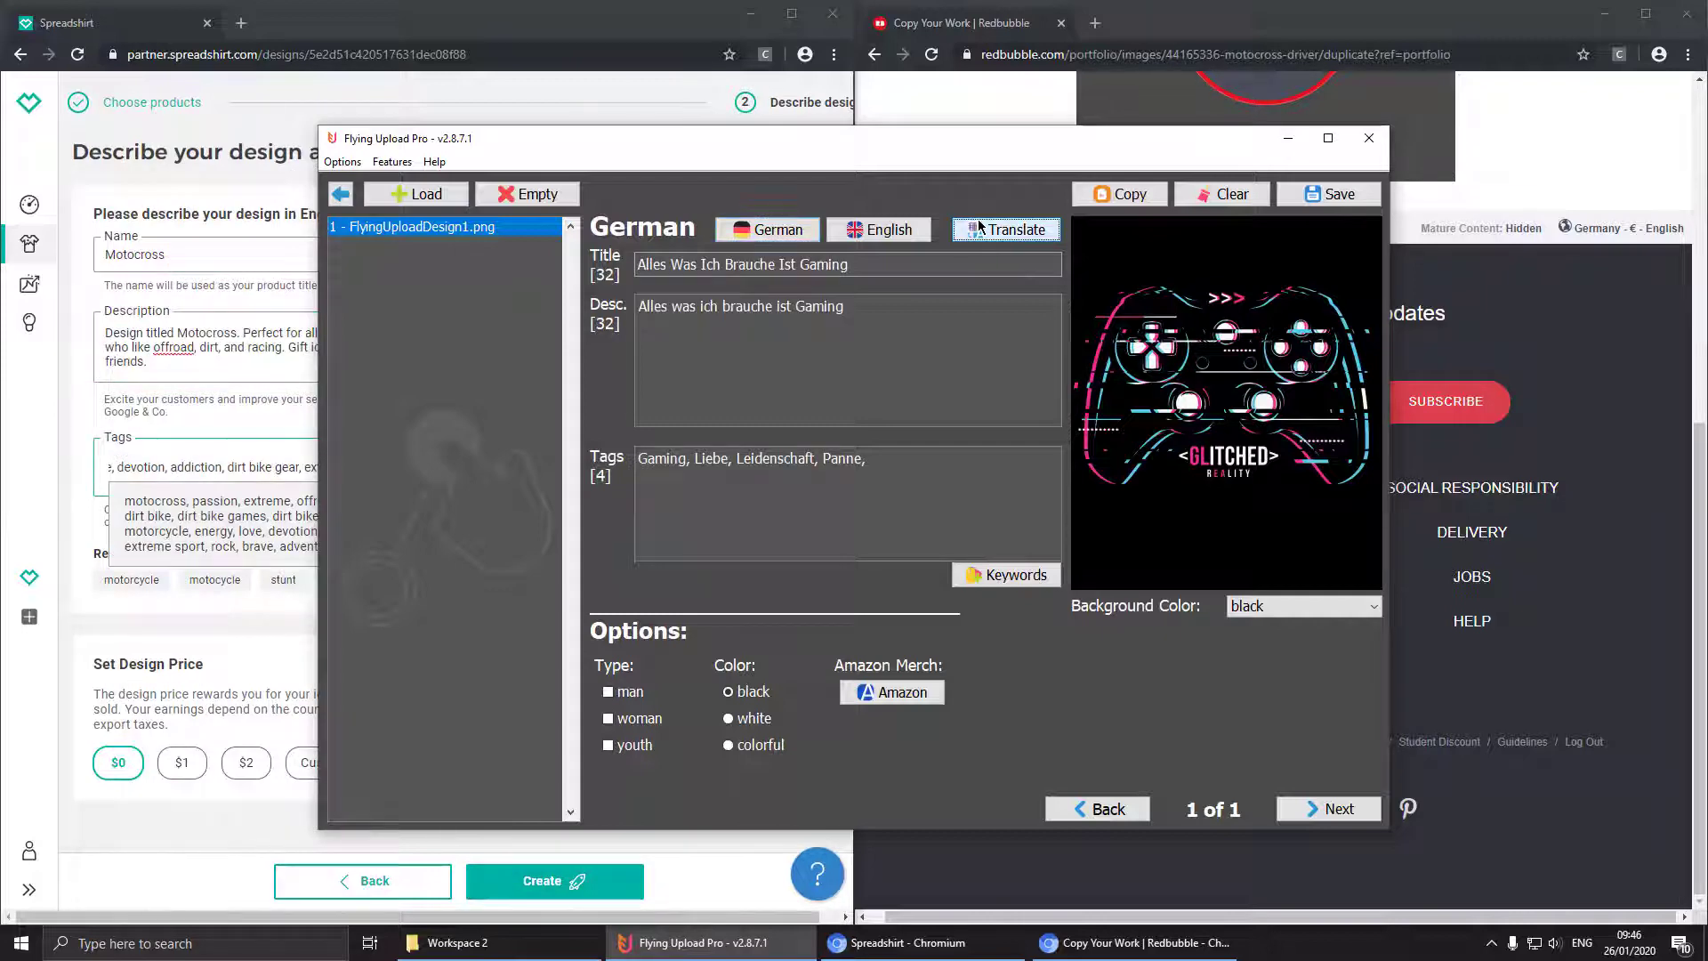
click(632, 694)
click(630, 723)
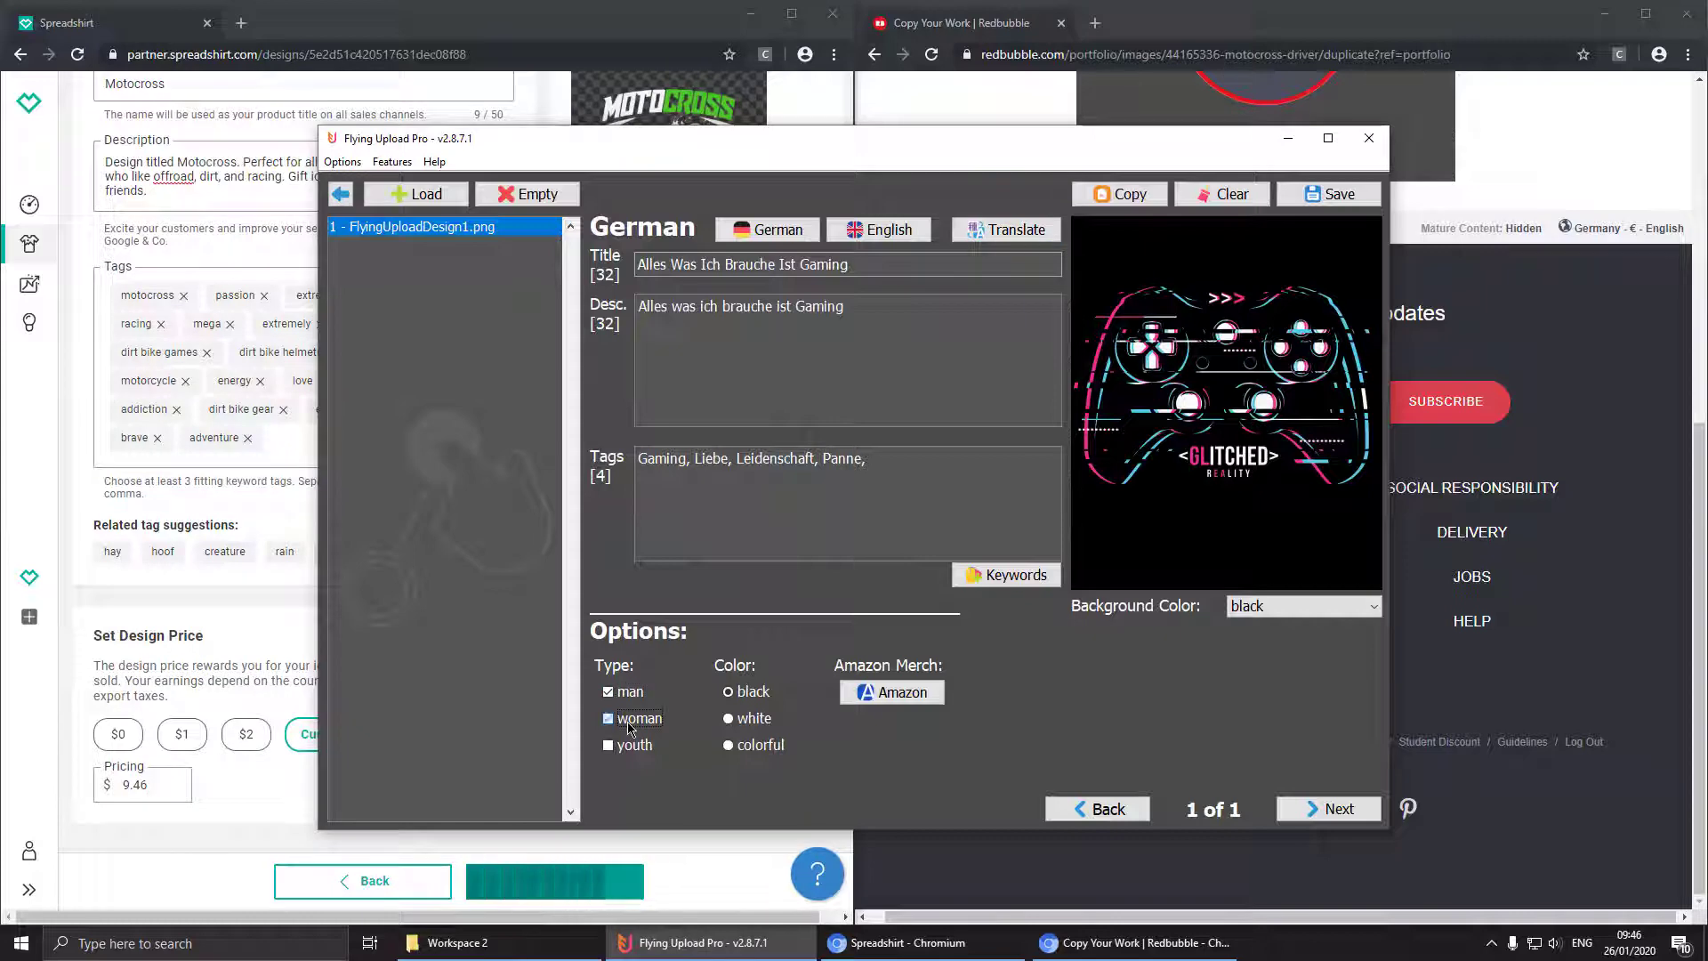
click(1349, 205)
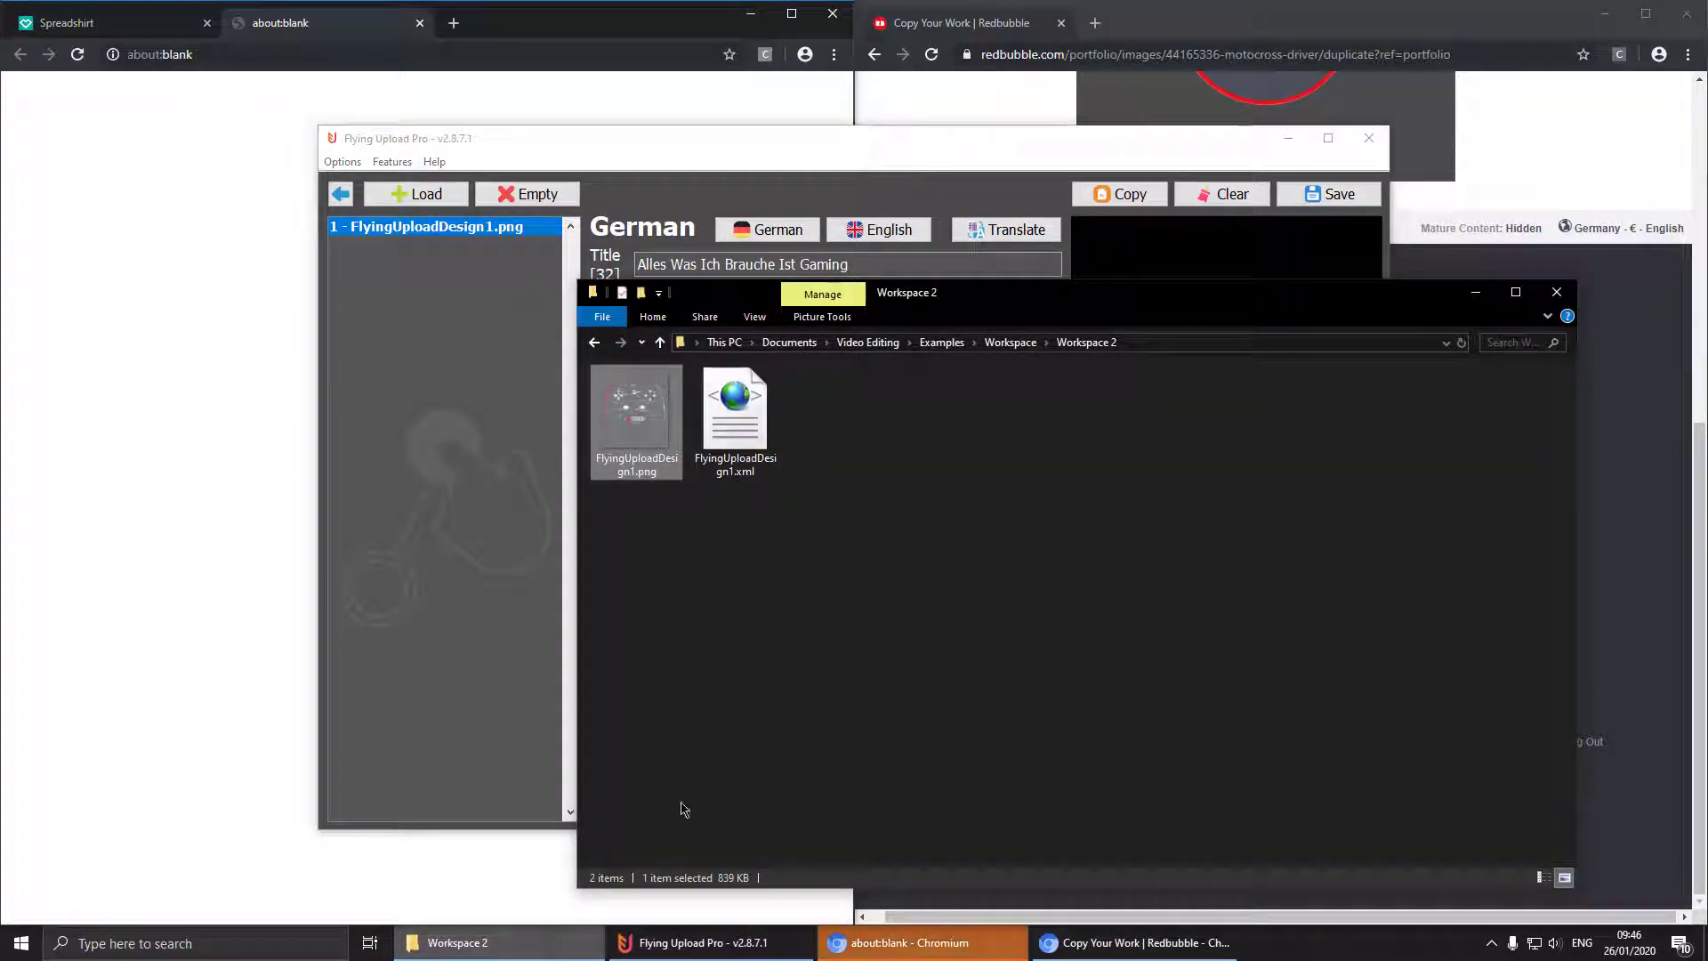
Step: Close the Workspace 2 window and acknowledge the Spreadshirt SUCCESS message and upload-finished alert
click(761, 716)
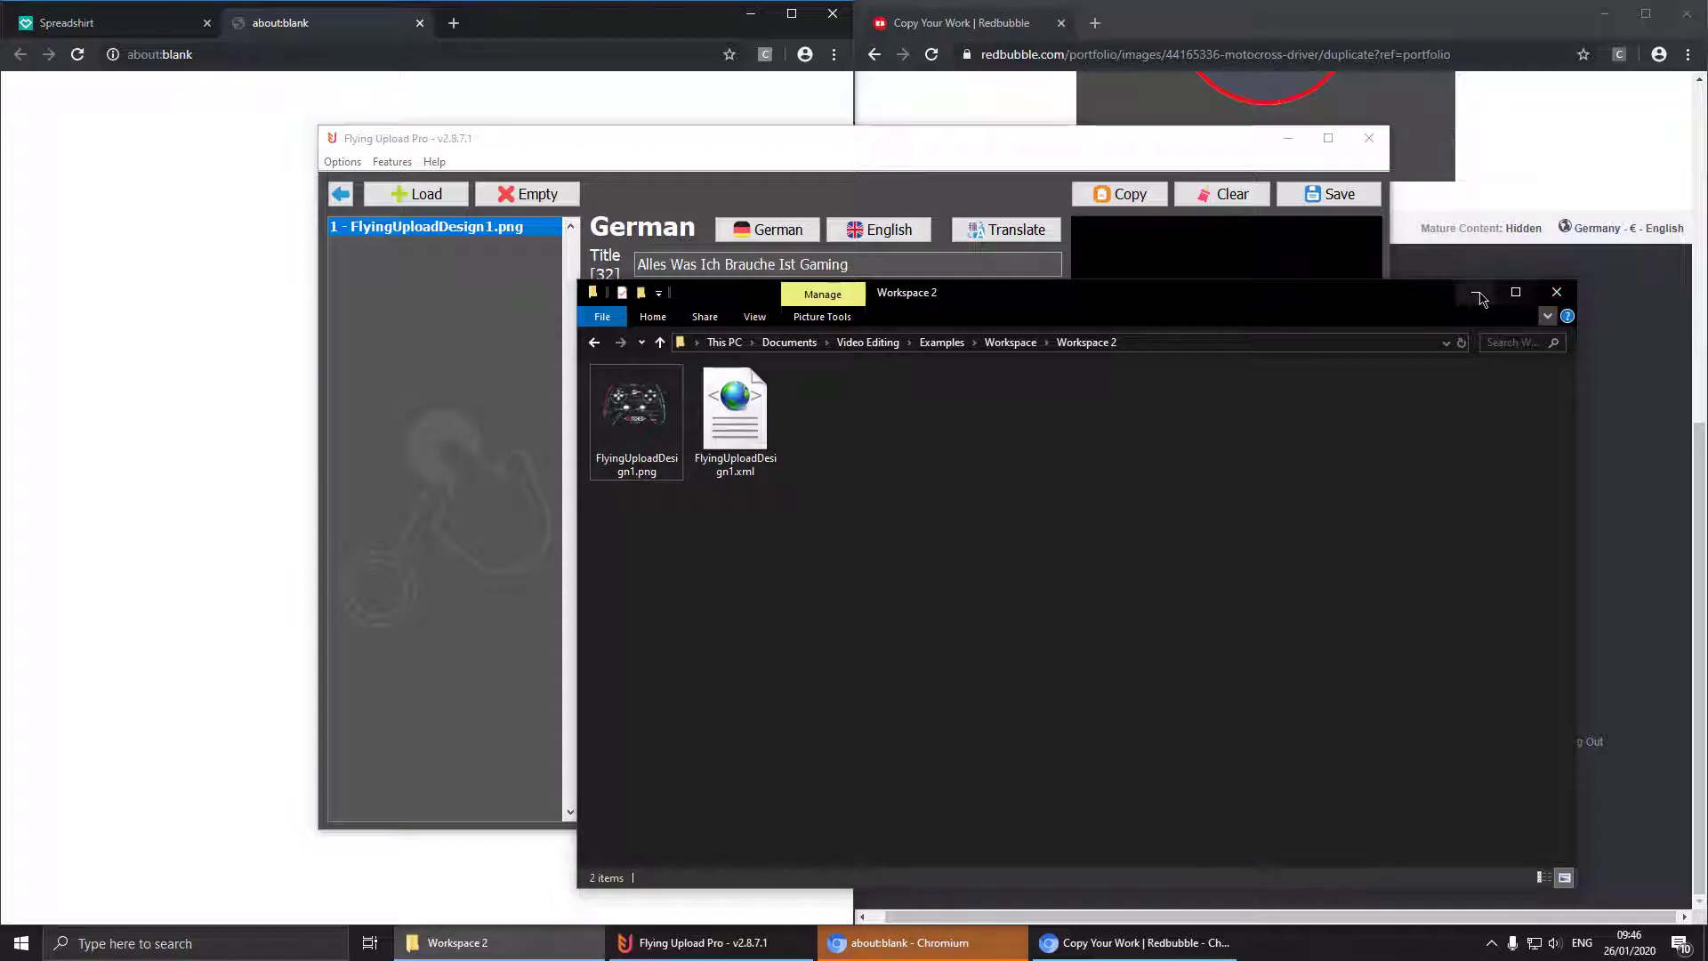
click(1557, 293)
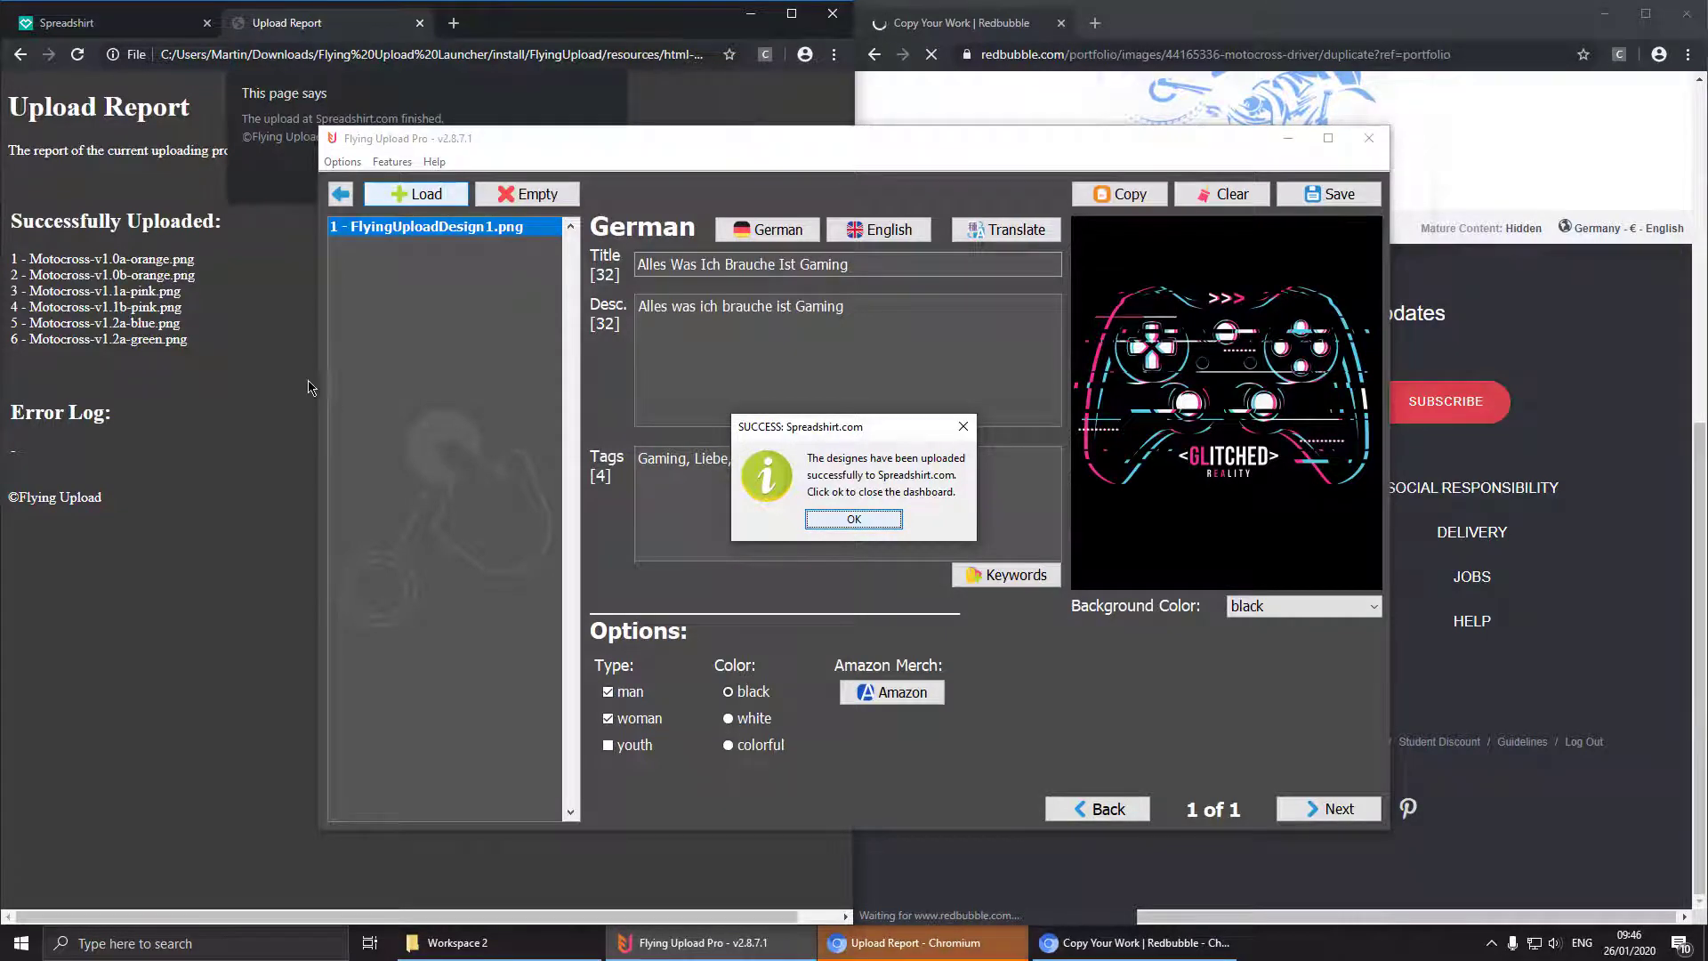
click(854, 521)
click(580, 172)
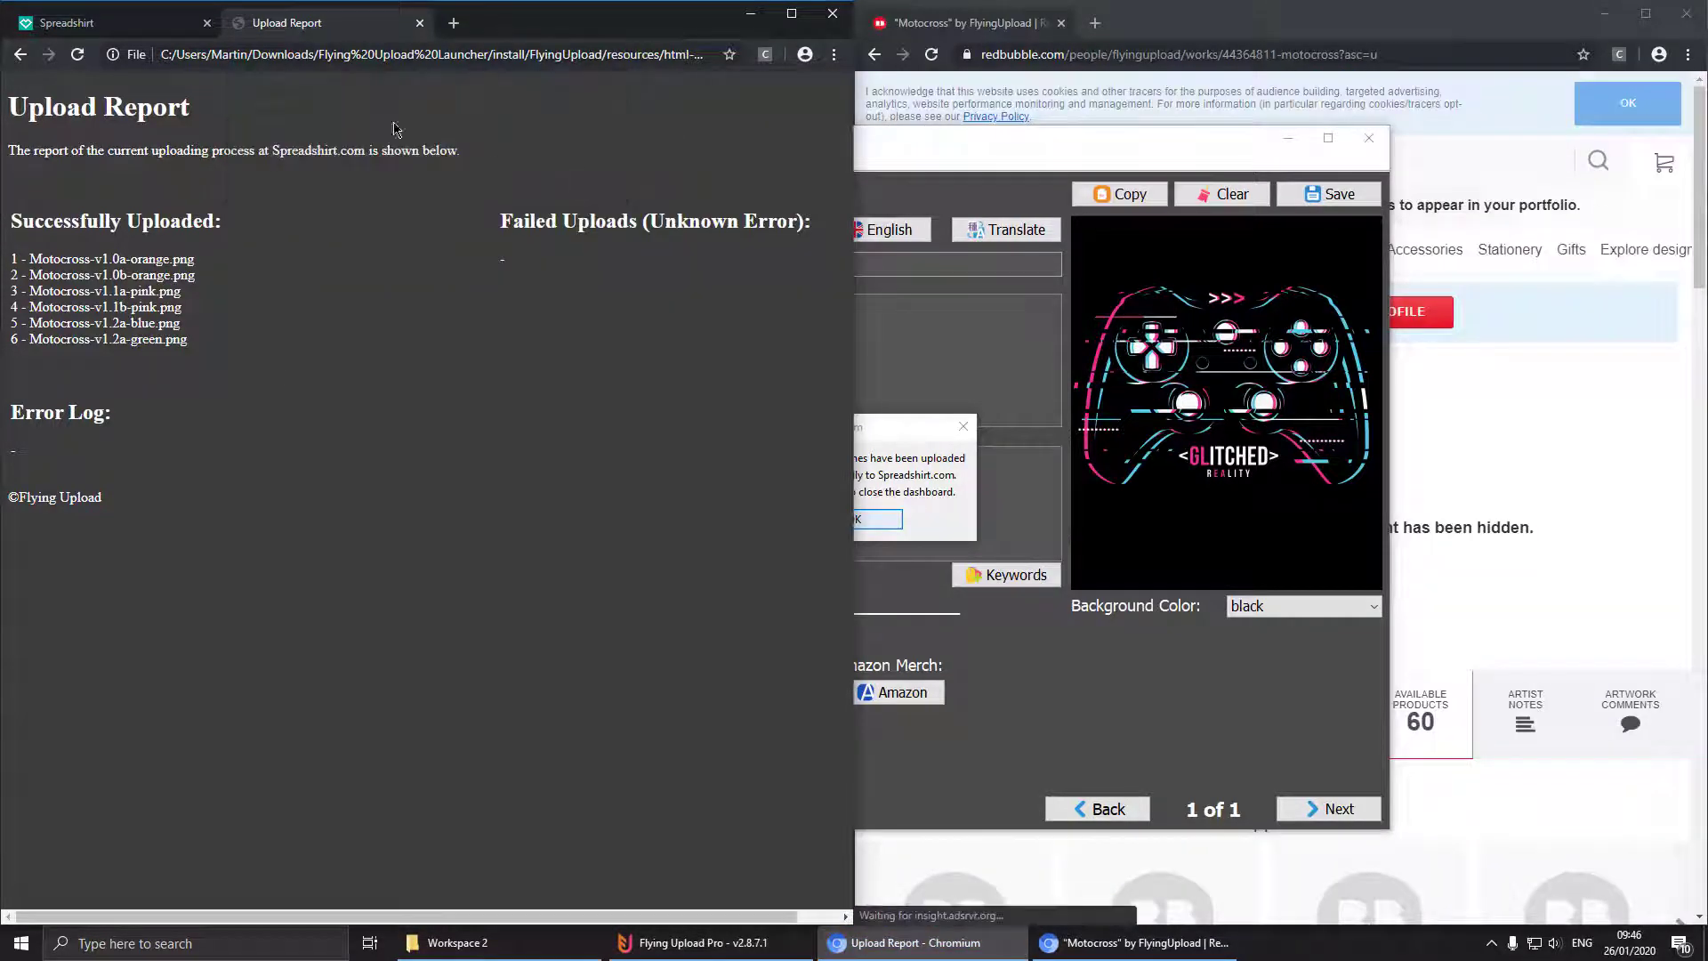
Step: Review the Spreadshirt Designs page showing the six uploaded Motocross designs
click(111, 35)
scroll(408, 338, down, 5)
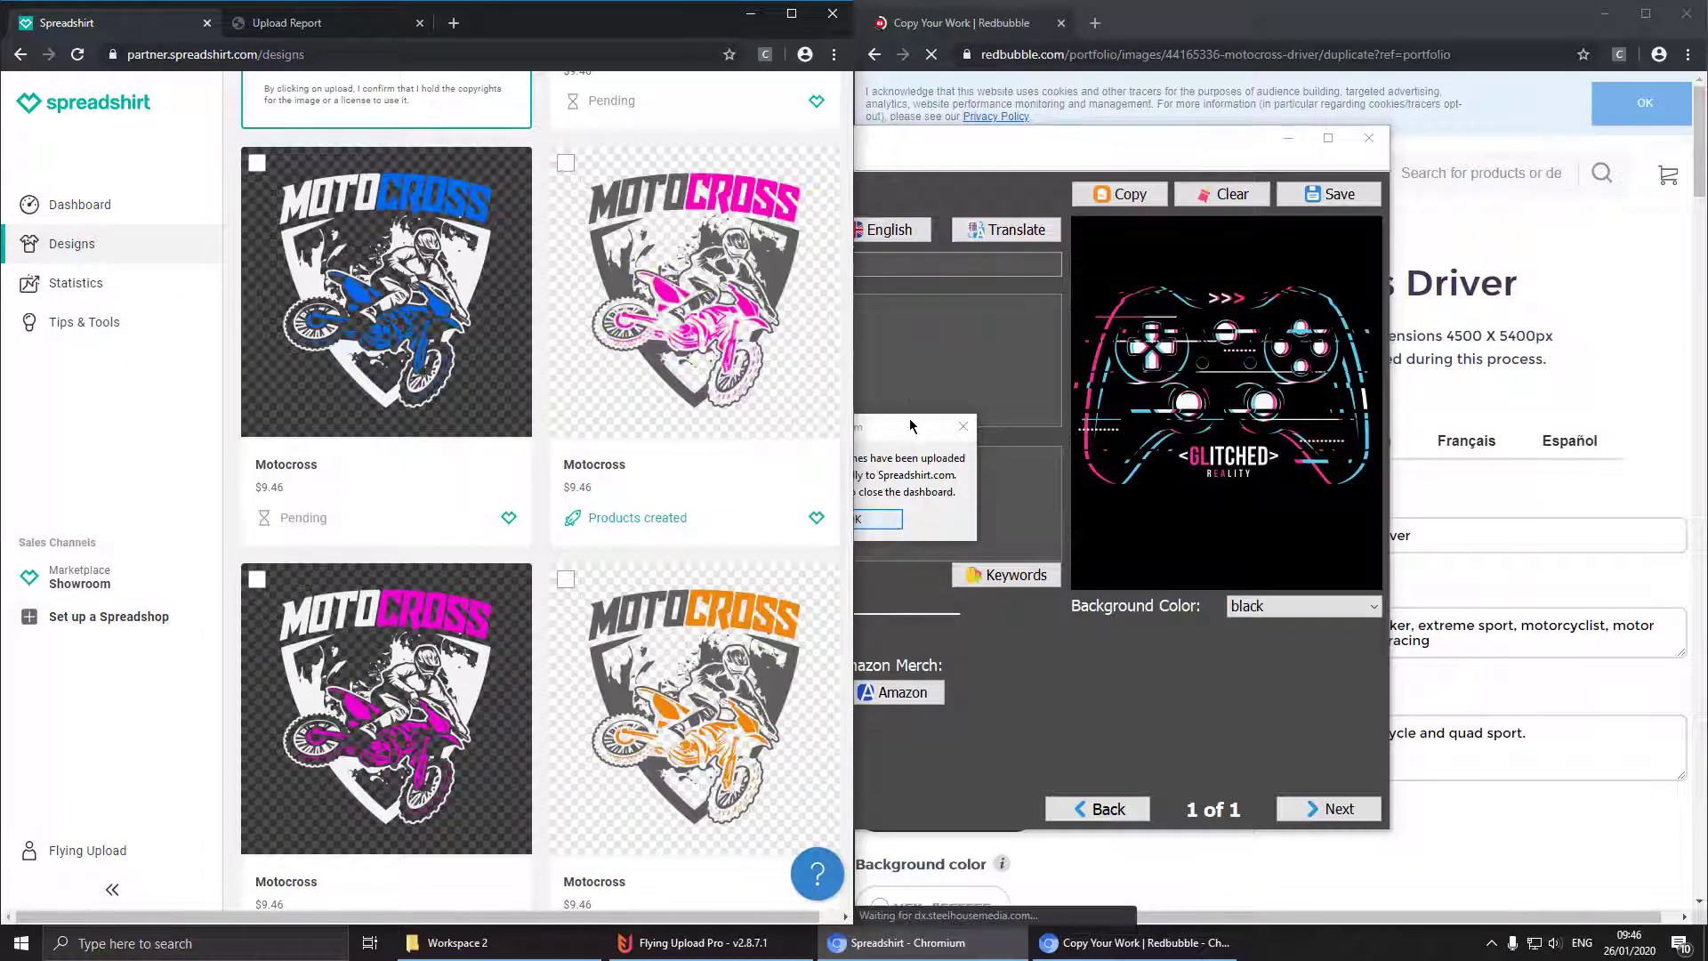
click(908, 427)
Step: Close the Spreadshirt success message and reopen the upload screen, where Redbubble reaches 66% of three designs
click(852, 521)
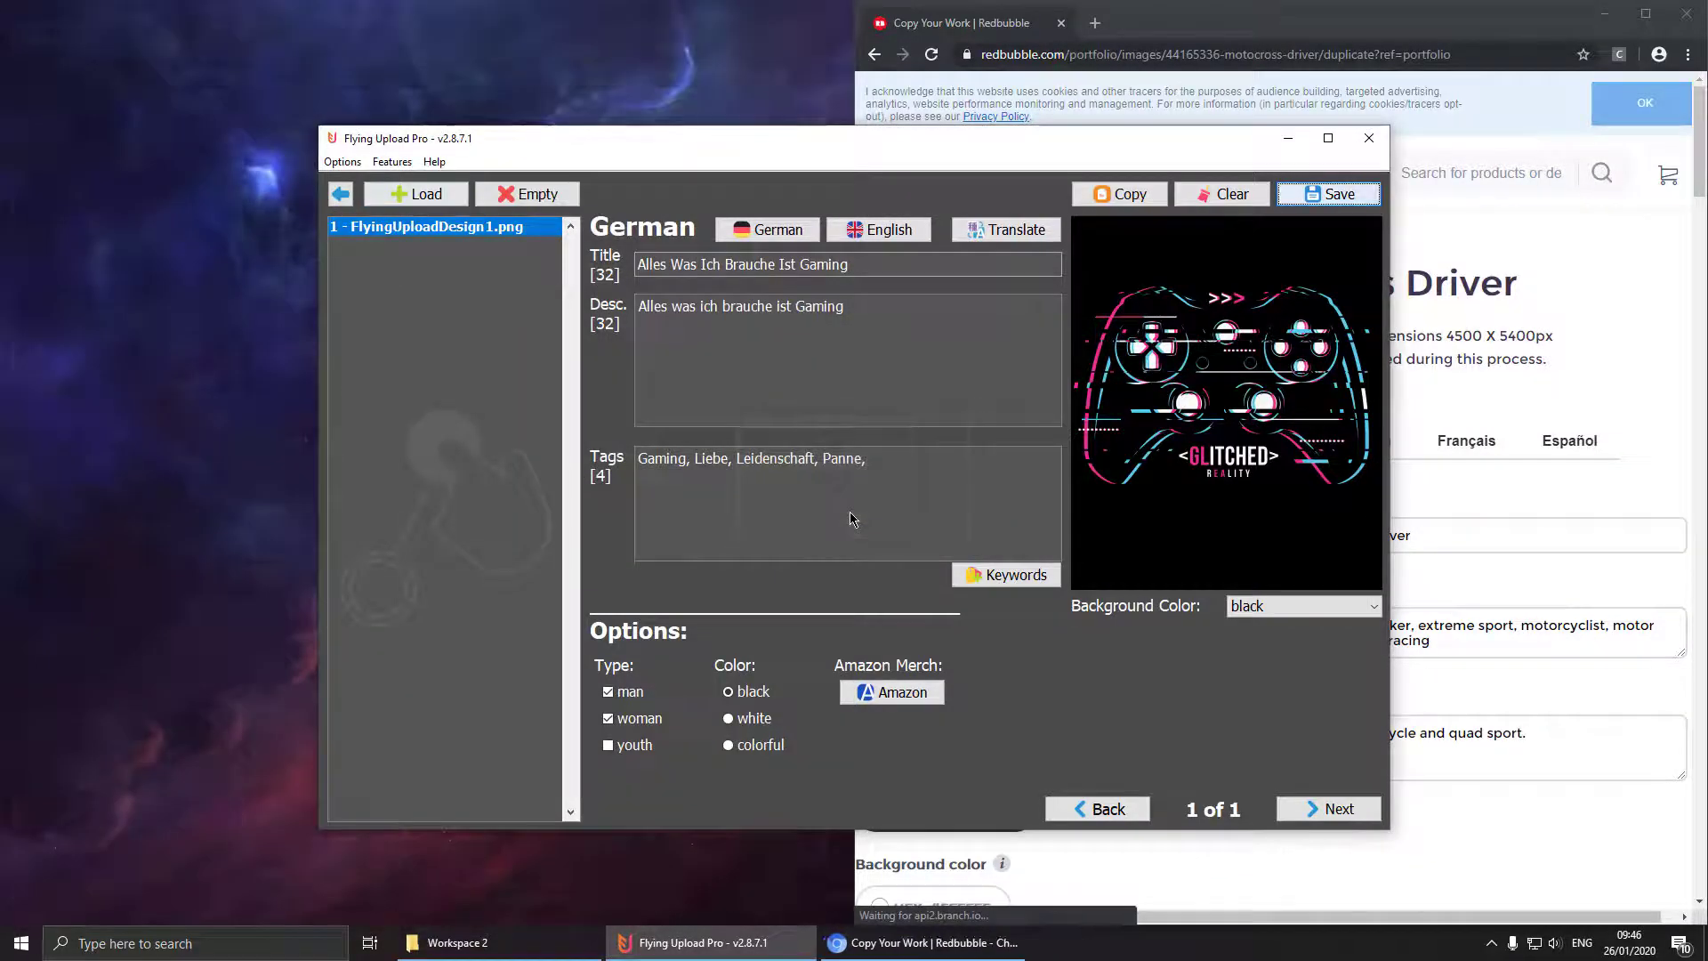
click(338, 193)
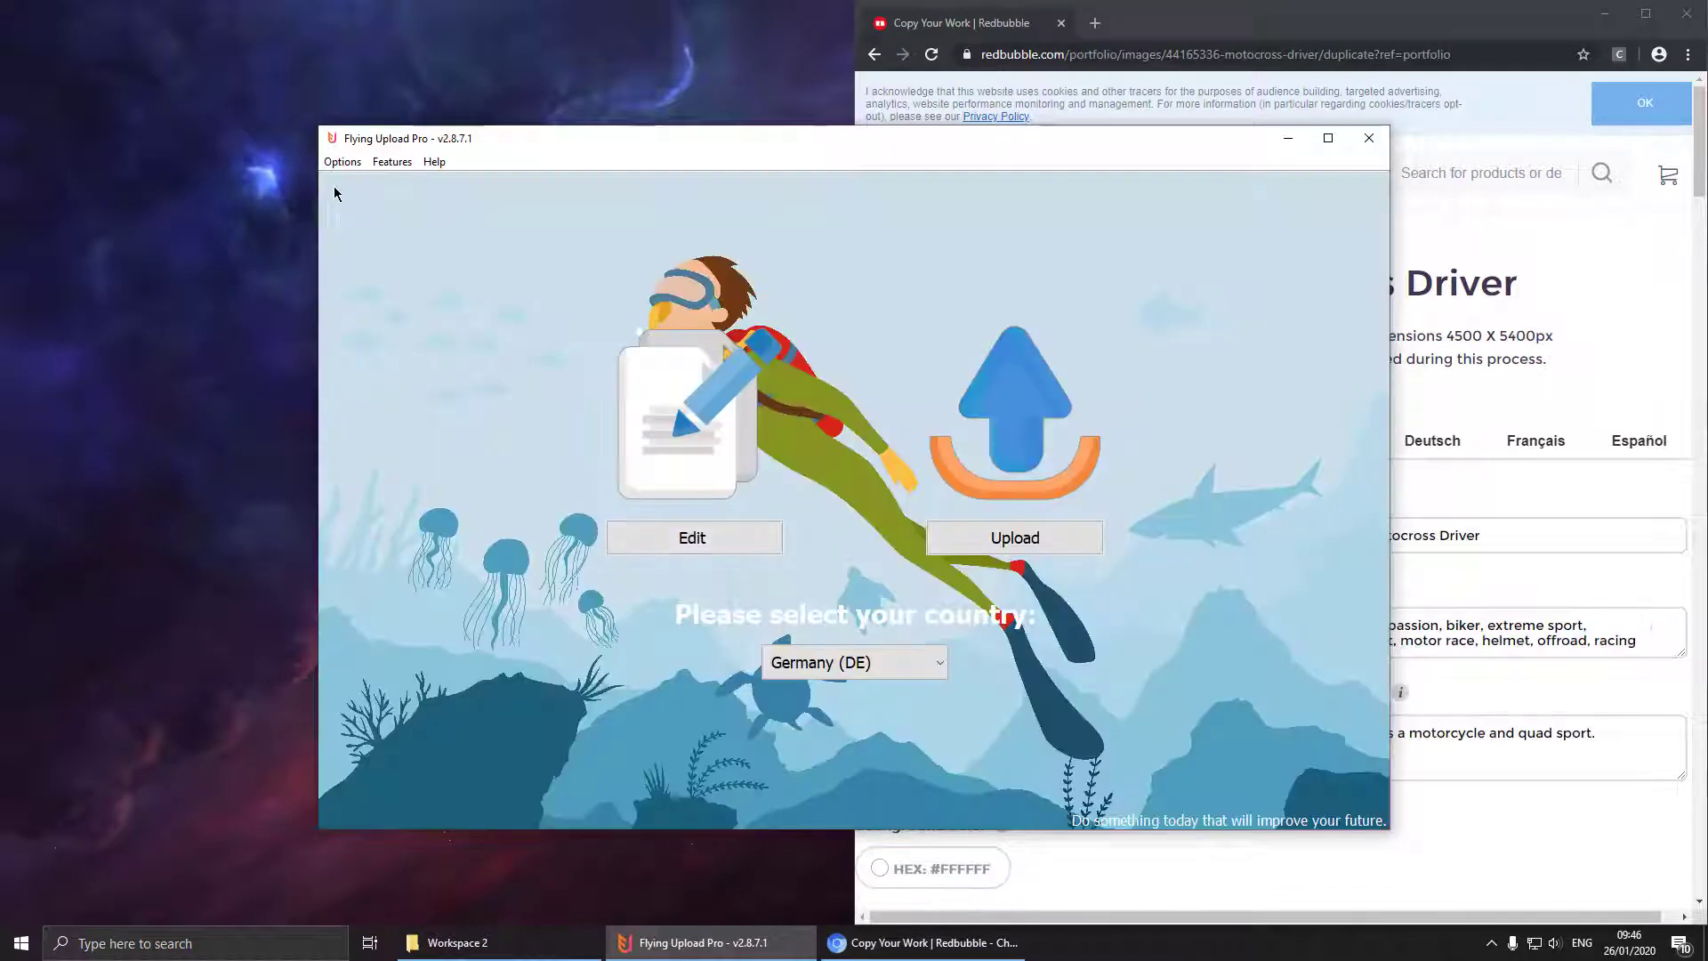
click(985, 537)
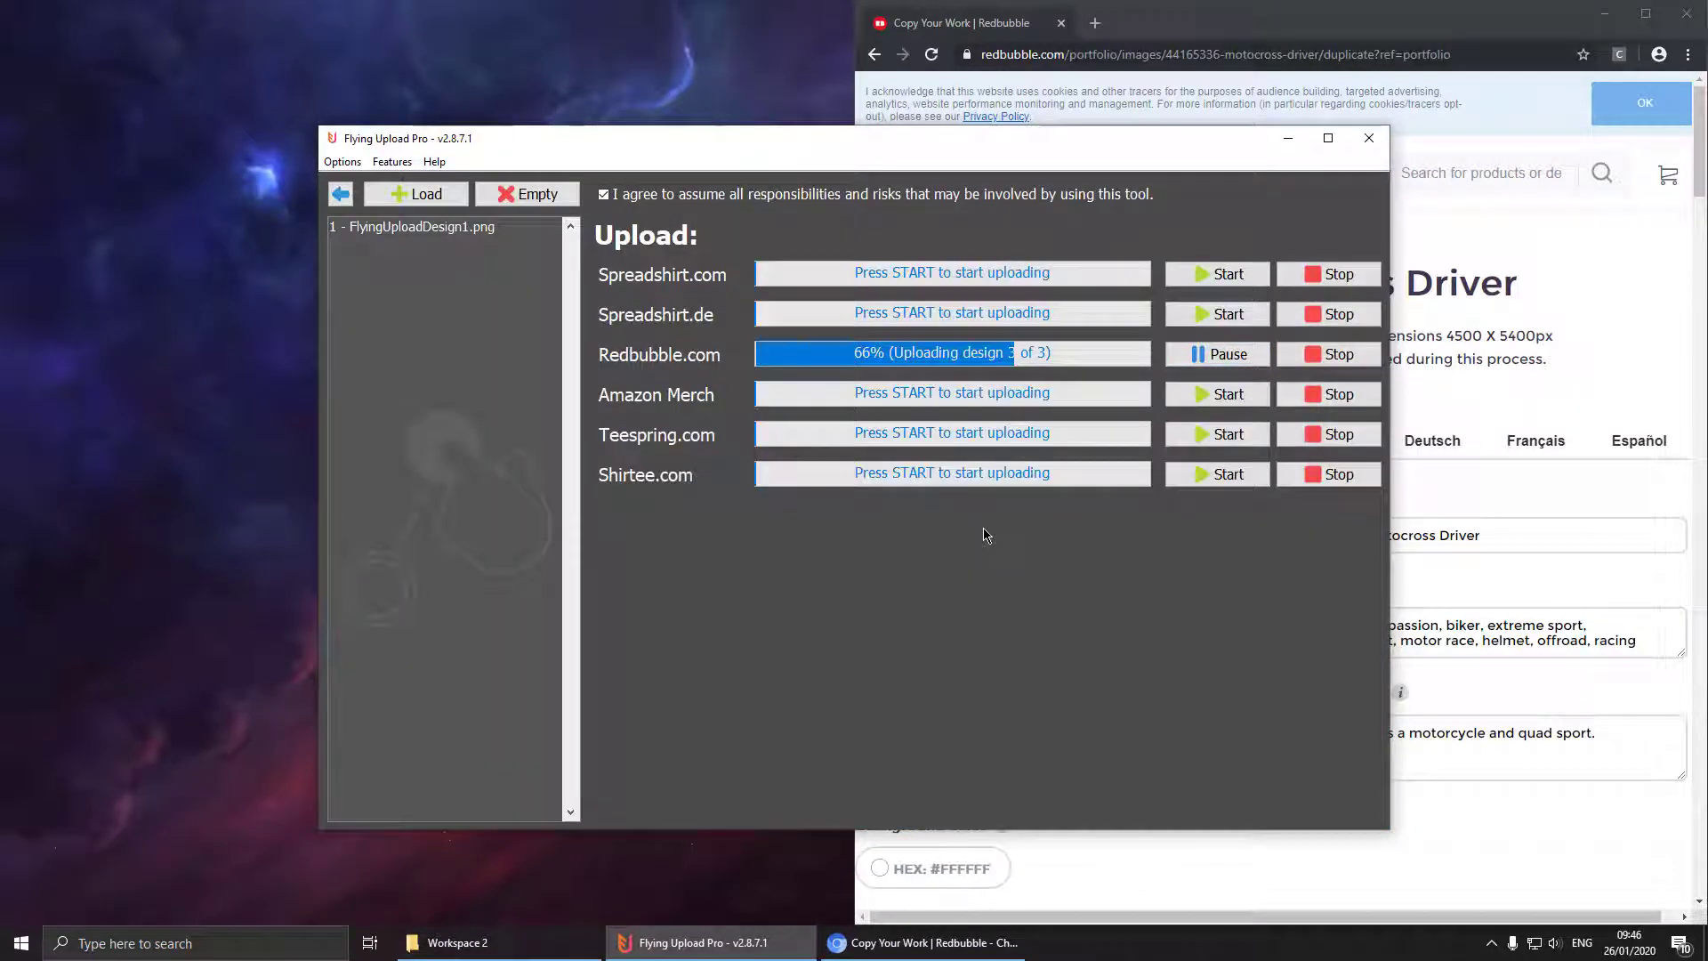